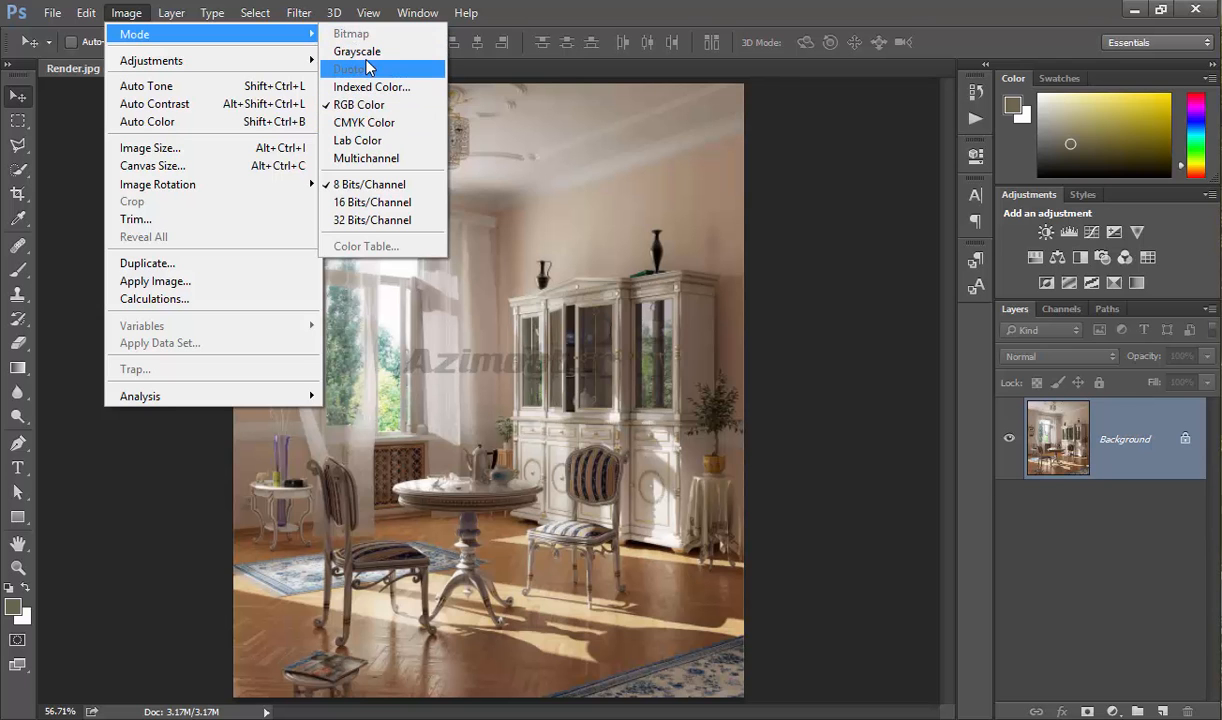
Step: Try converting Render.jpg to Grayscale mode, discarding its color information, and undo the conversion
click(385, 53)
click(552, 314)
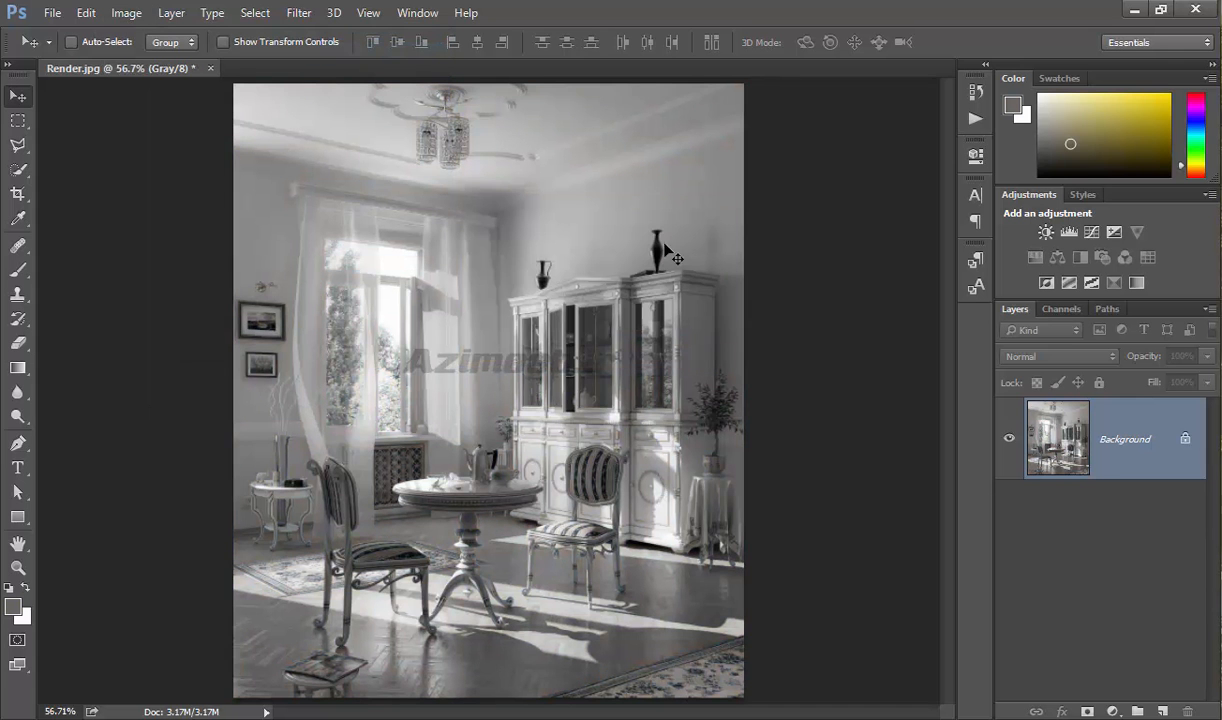
key(ctrl+z)
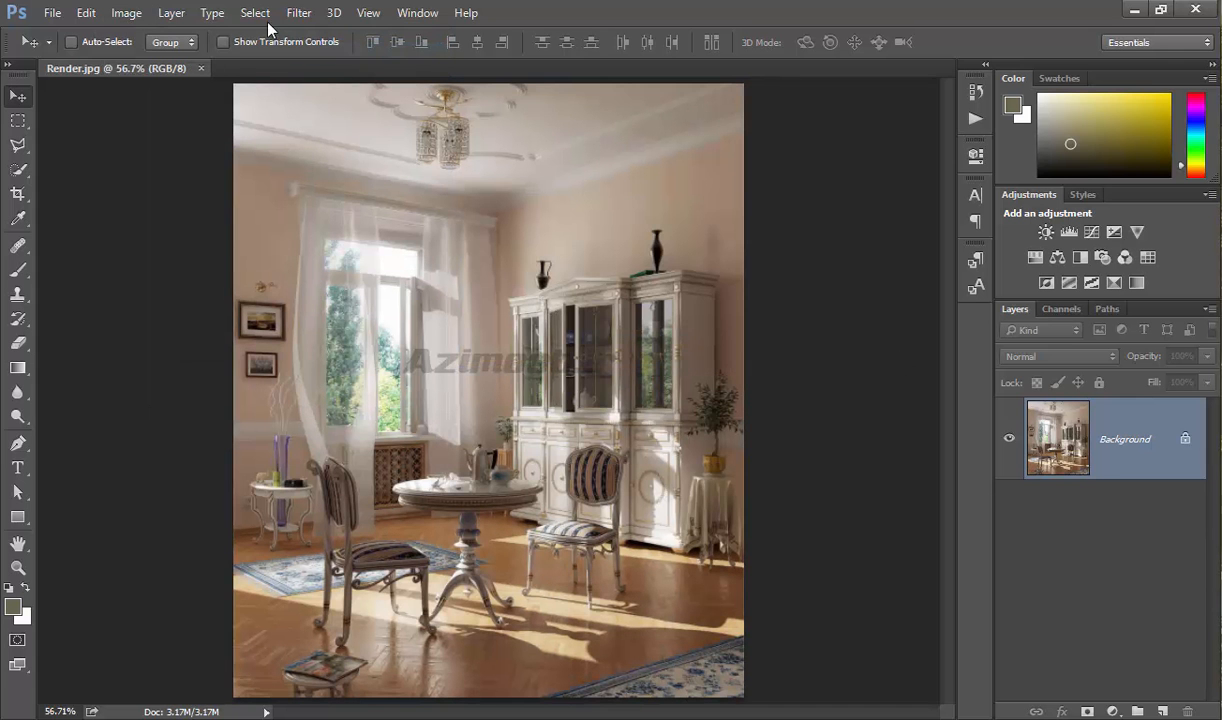
Step: Try converting Render.jpg to CMYK Color mode with the U.S. Web Coated (SWOP) v2 profile, and undo the conversion
click(126, 13)
mouse_move(133, 37)
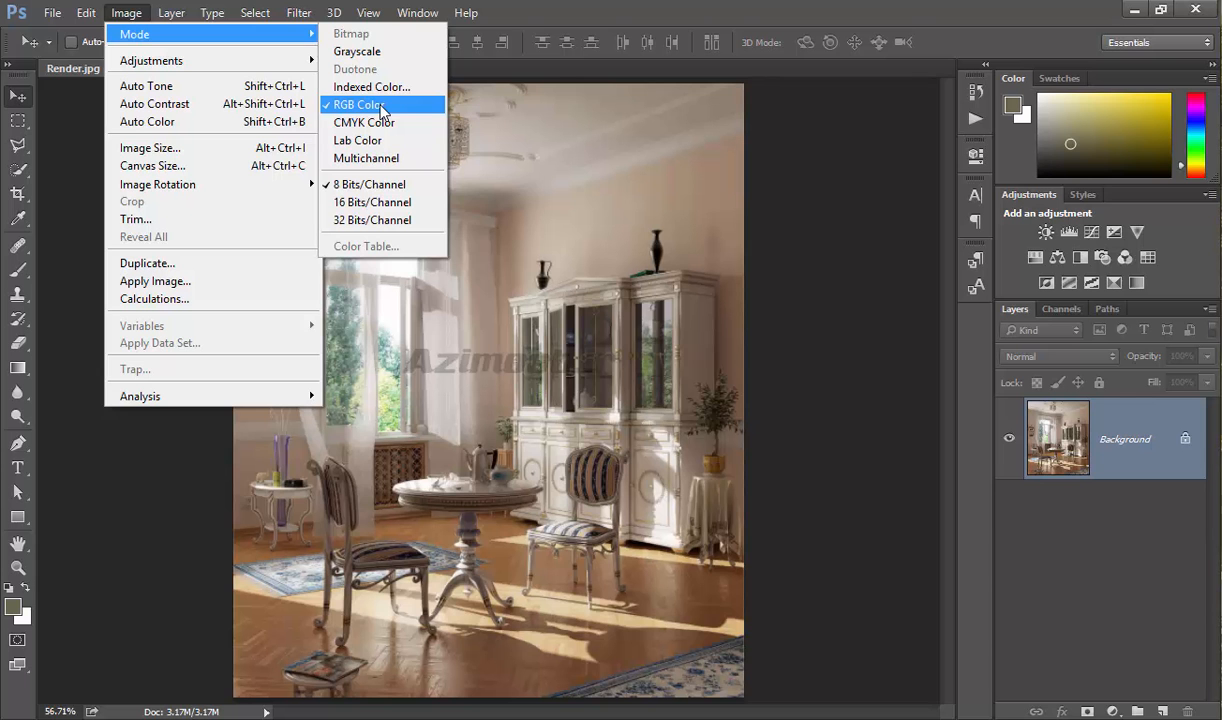
click(381, 122)
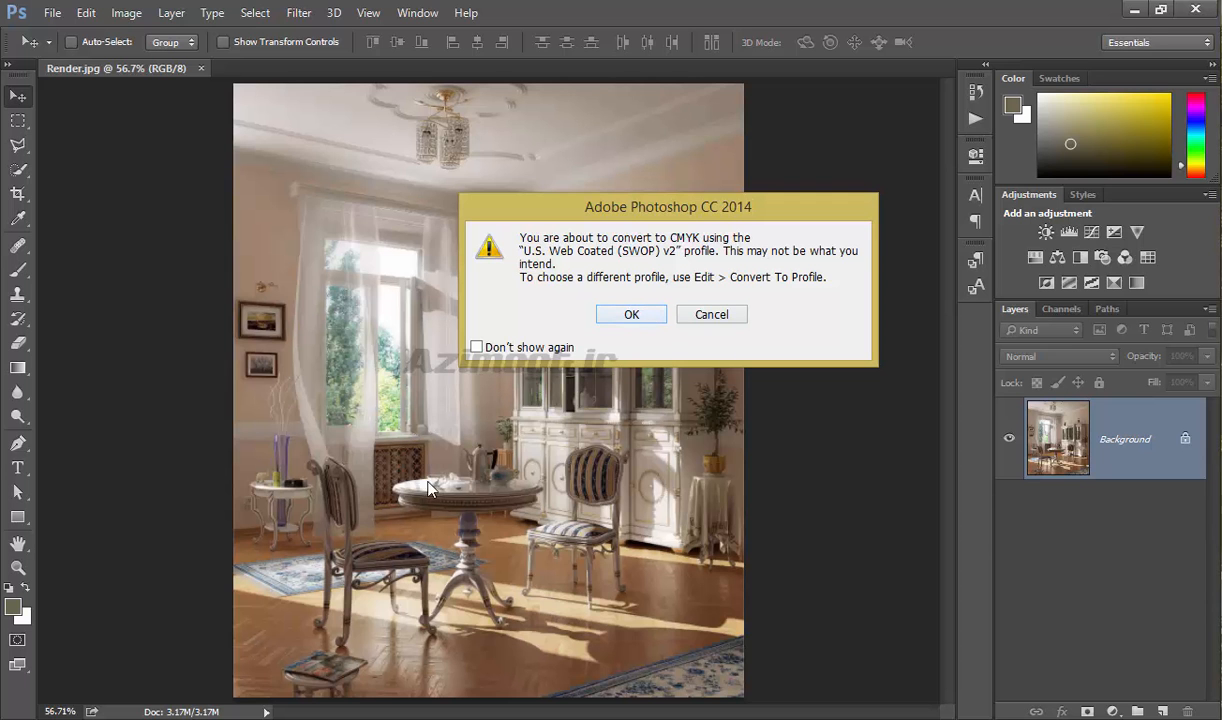
click(634, 316)
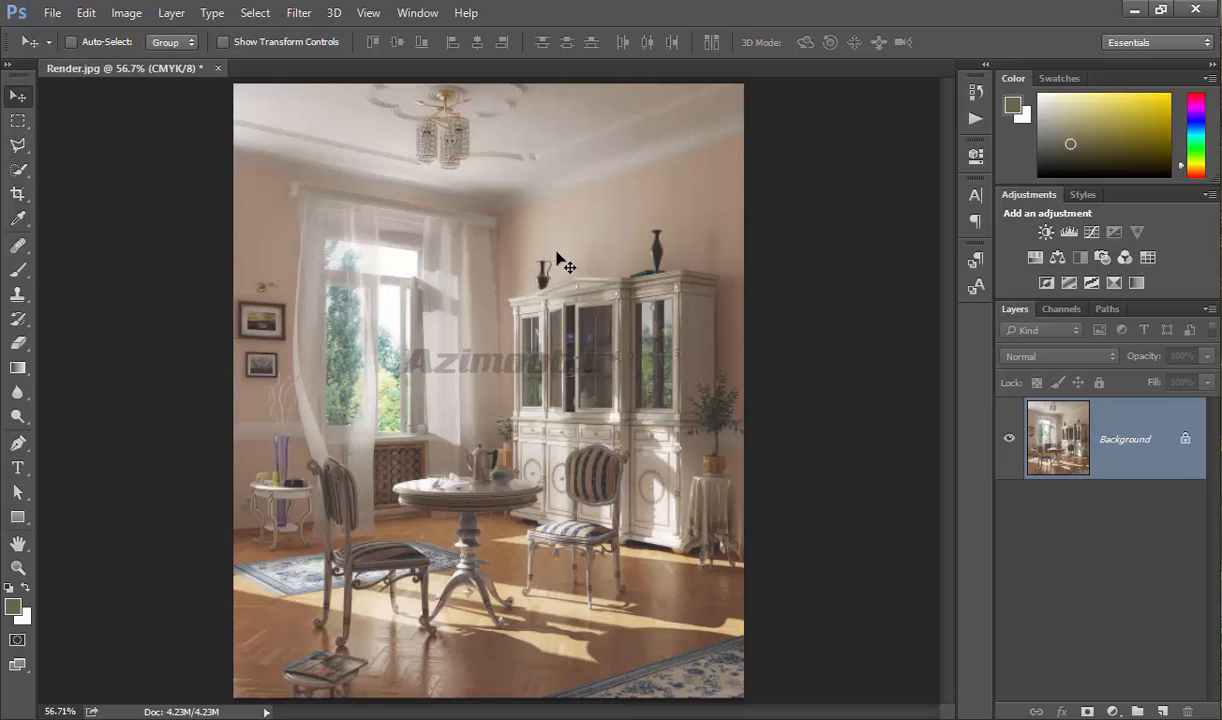
key(ctrl+z)
Step: Apply a Vibrance adjustment to the image with Vibrance and Saturation both at 0, and return to the Move tool
click(171, 12)
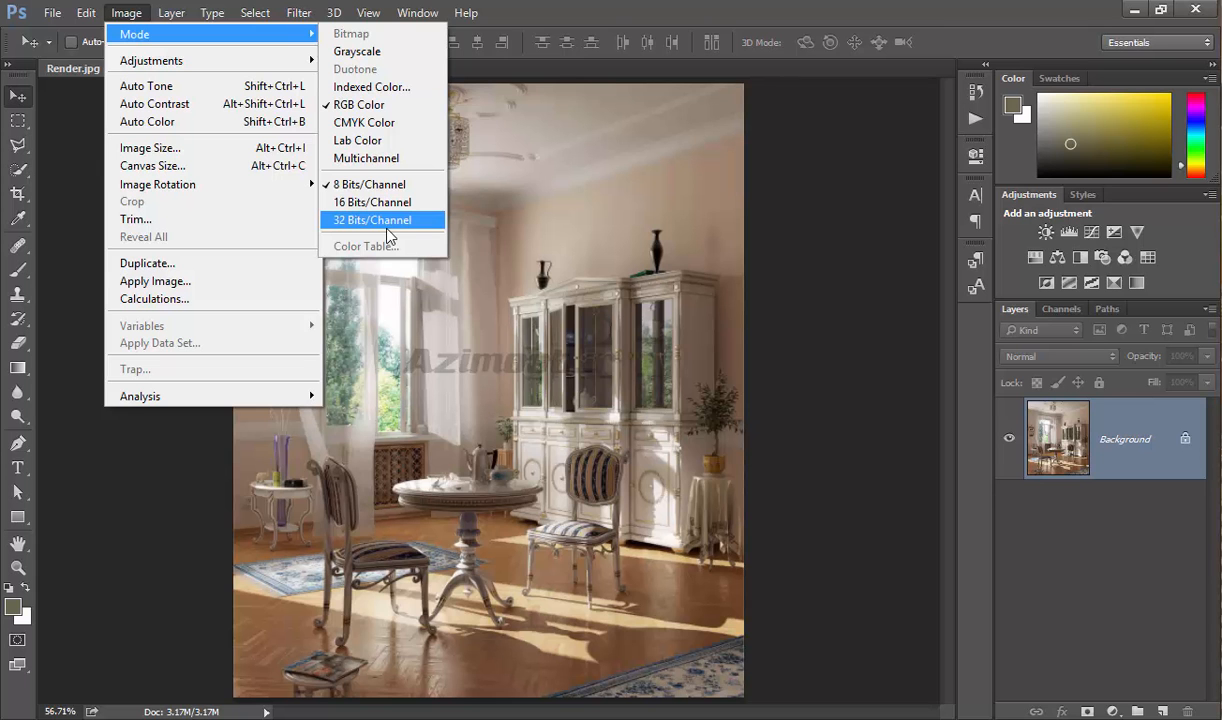
mouse_move(298, 60)
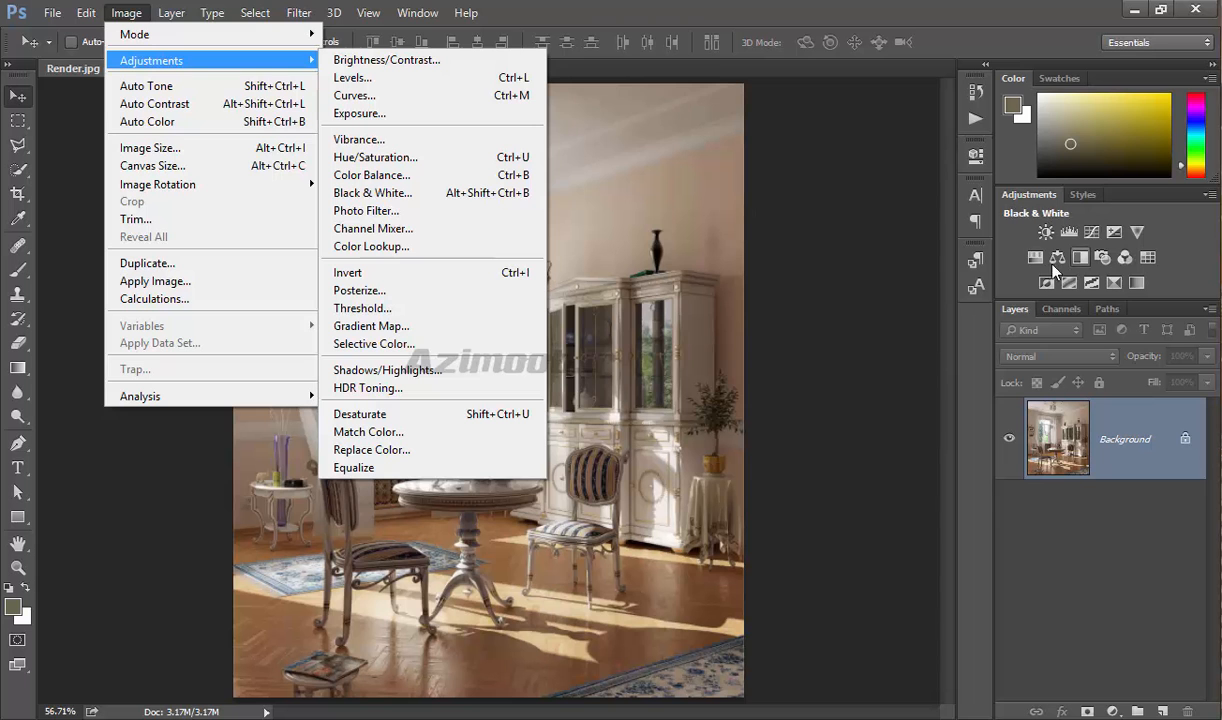
click(397, 145)
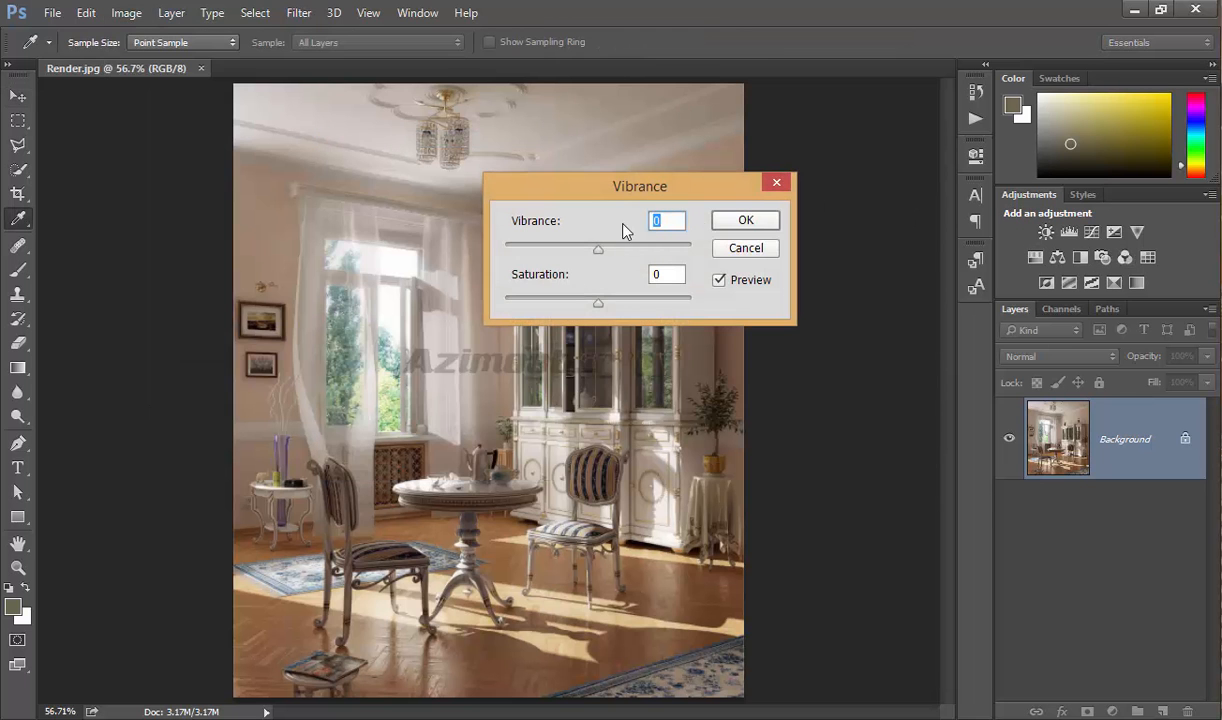
click(745, 219)
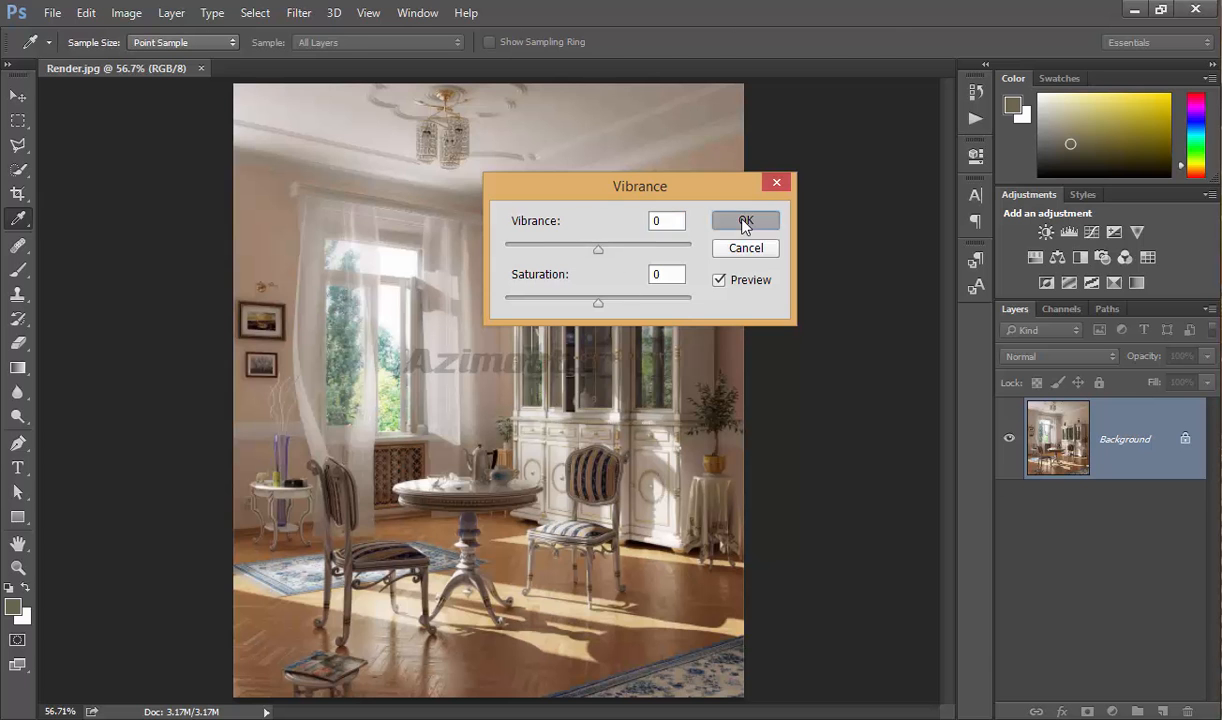
key(v)
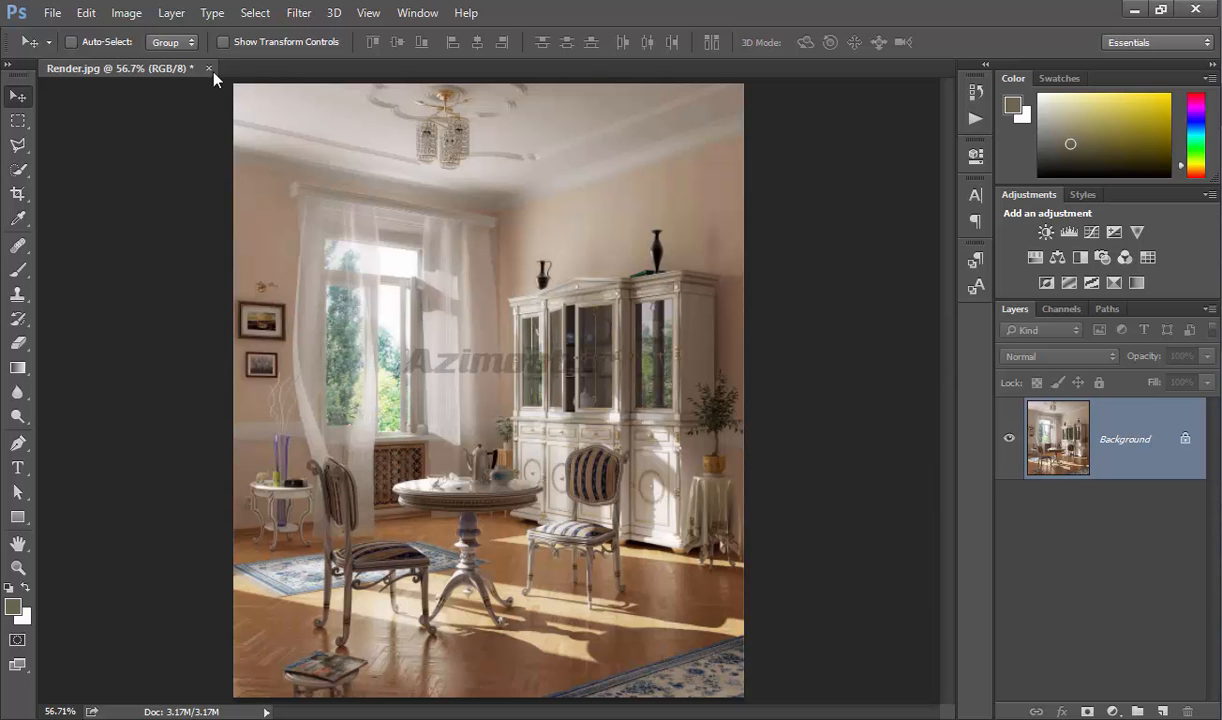
Step: Try a Shadows/Highlights adjustment with Shadows at 8% and a raised Highlights amount, and cancel it
click(142, 18)
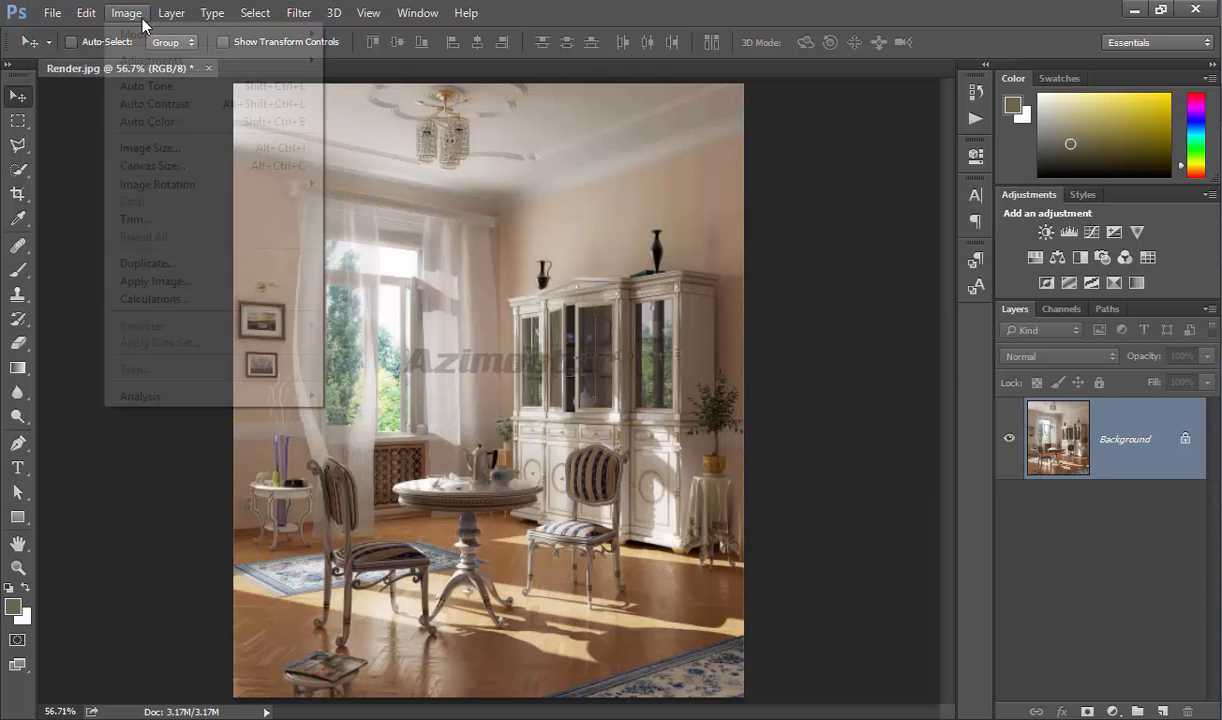
mouse_move(170, 58)
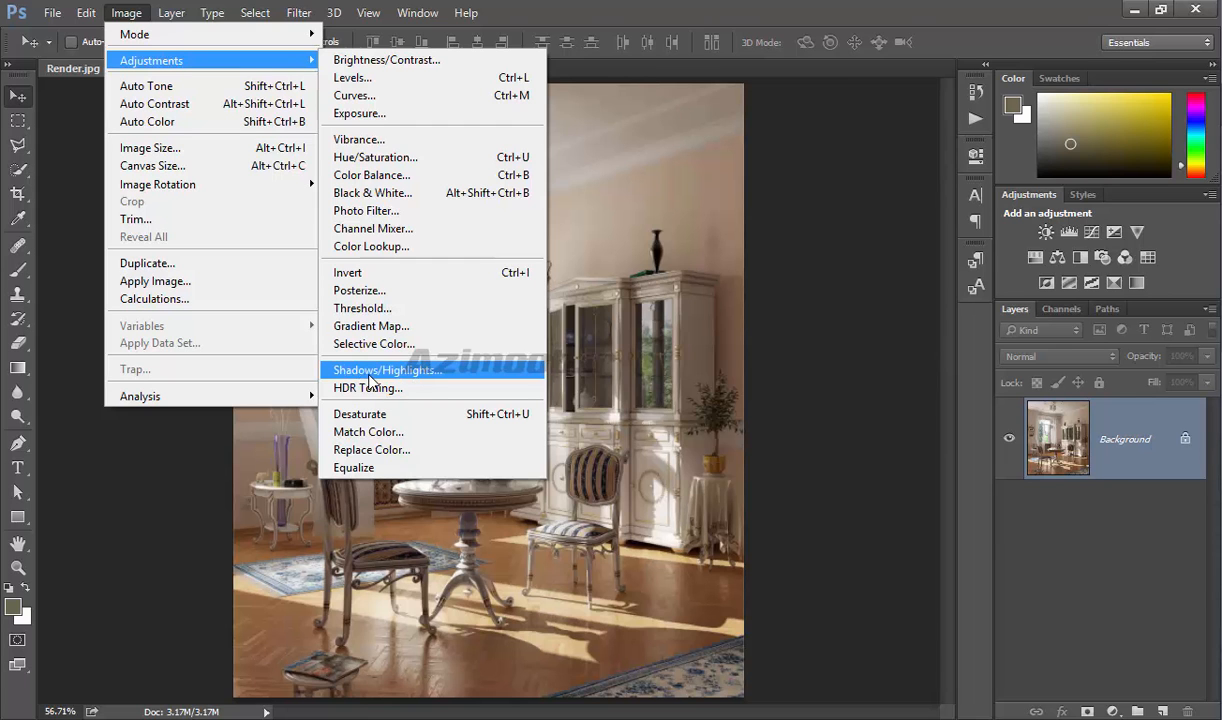
click(420, 370)
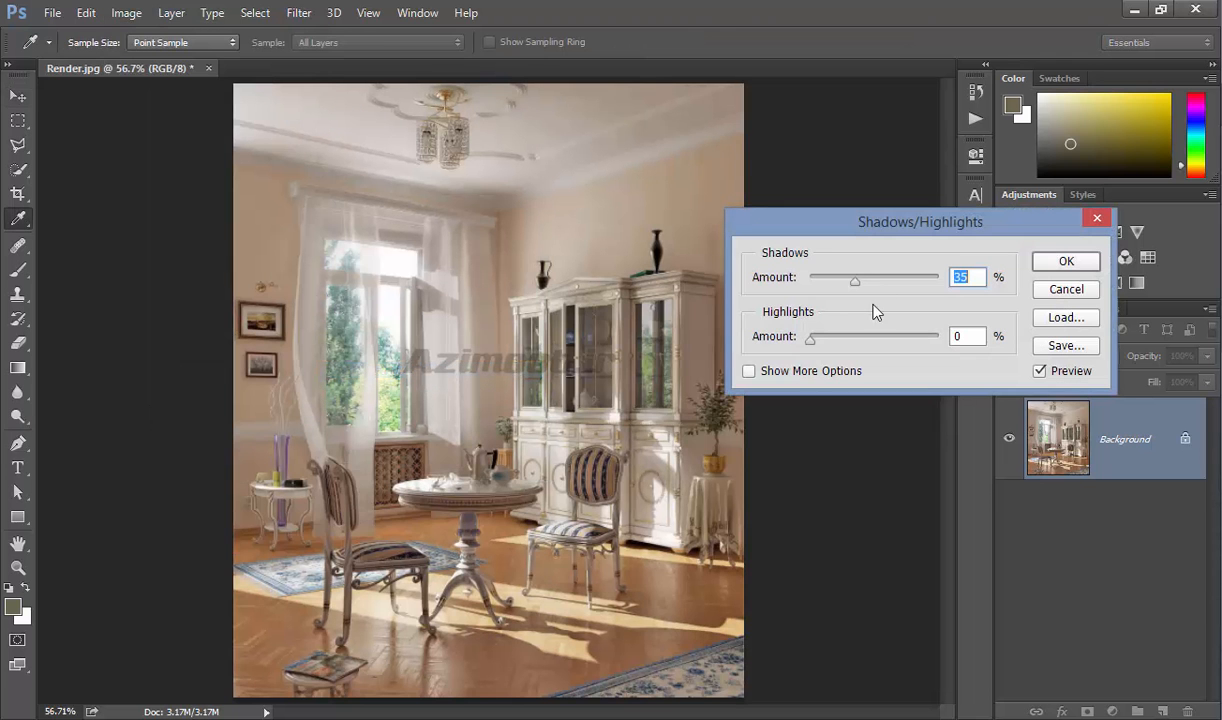
mouse_move(839, 284)
mouse_down()
mouse_move(887, 300)
mouse_move(837, 297)
mouse_move(868, 290)
mouse_move(810, 281)
mouse_move(820, 281)
mouse_up()
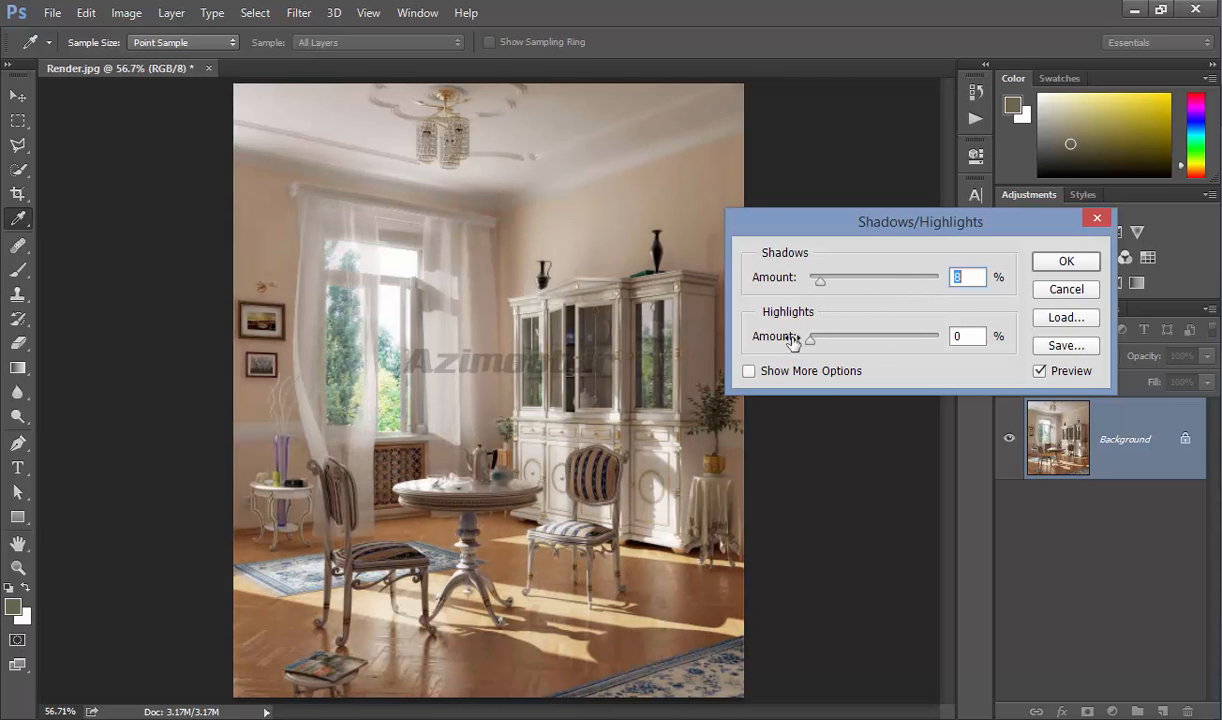
drag(827, 343, 869, 341)
click(1066, 289)
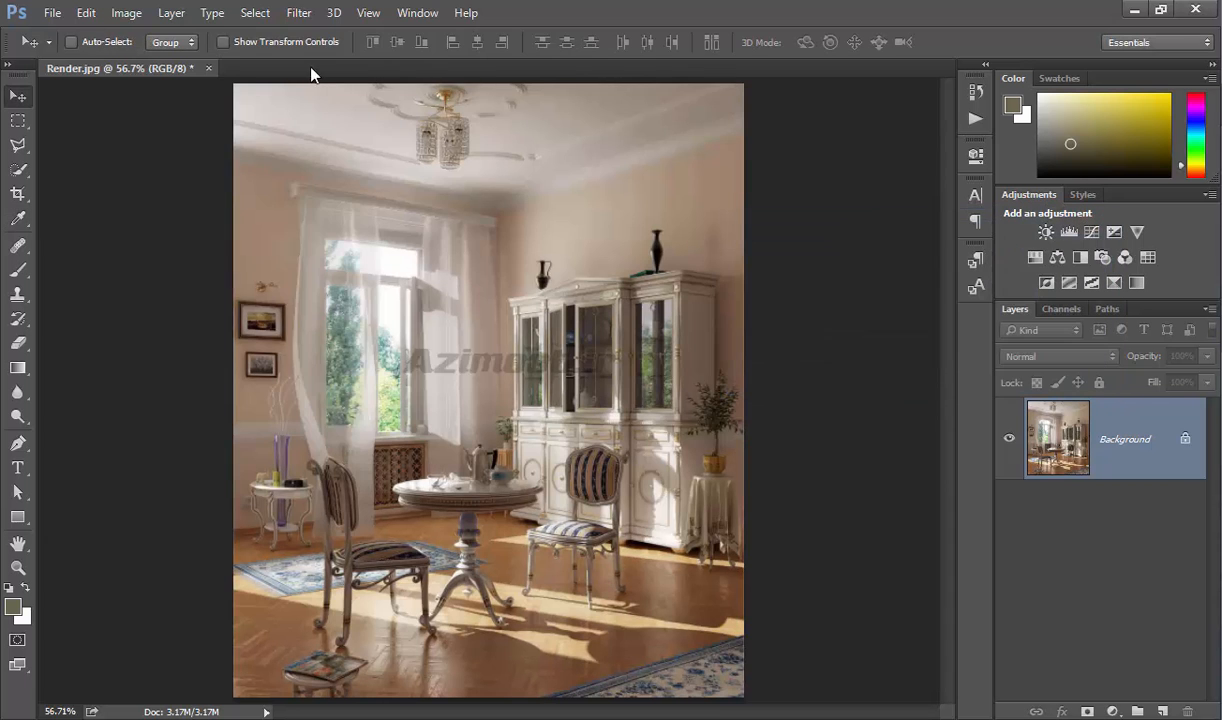
Step: Try HDR Toning on Render.jpg with an edge glow radius of 94 px, strength 1.86 and gamma 1.18
click(140, 13)
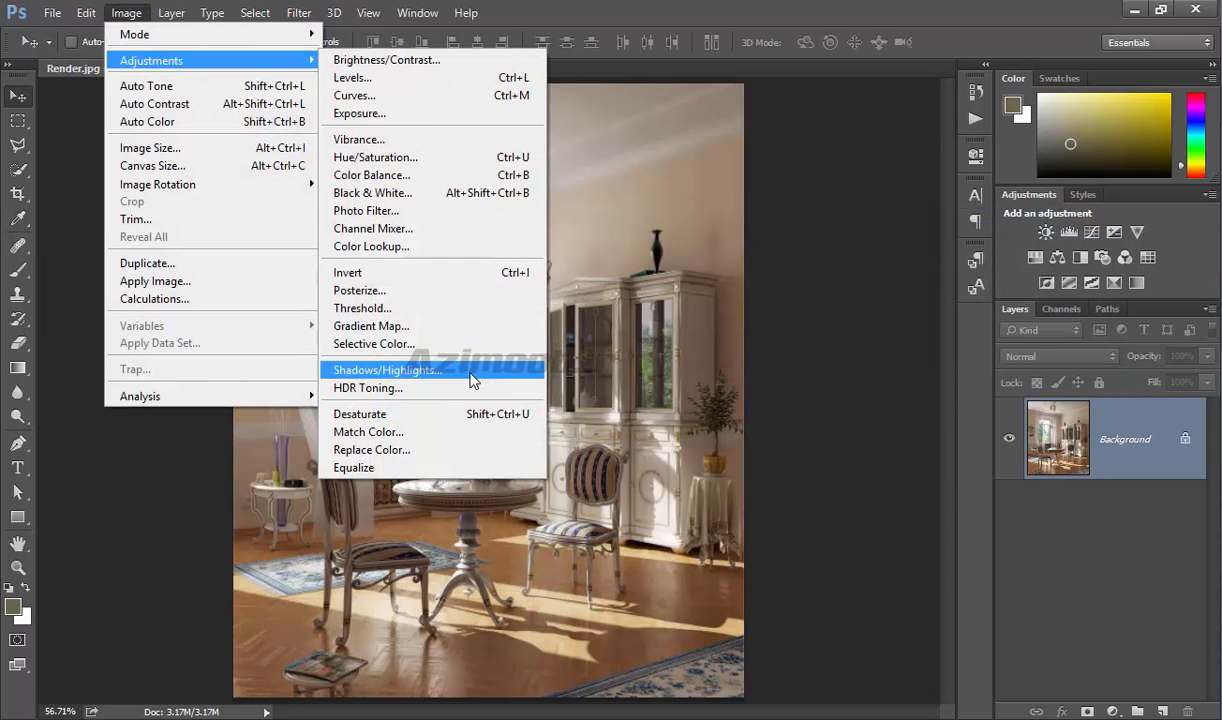
click(446, 397)
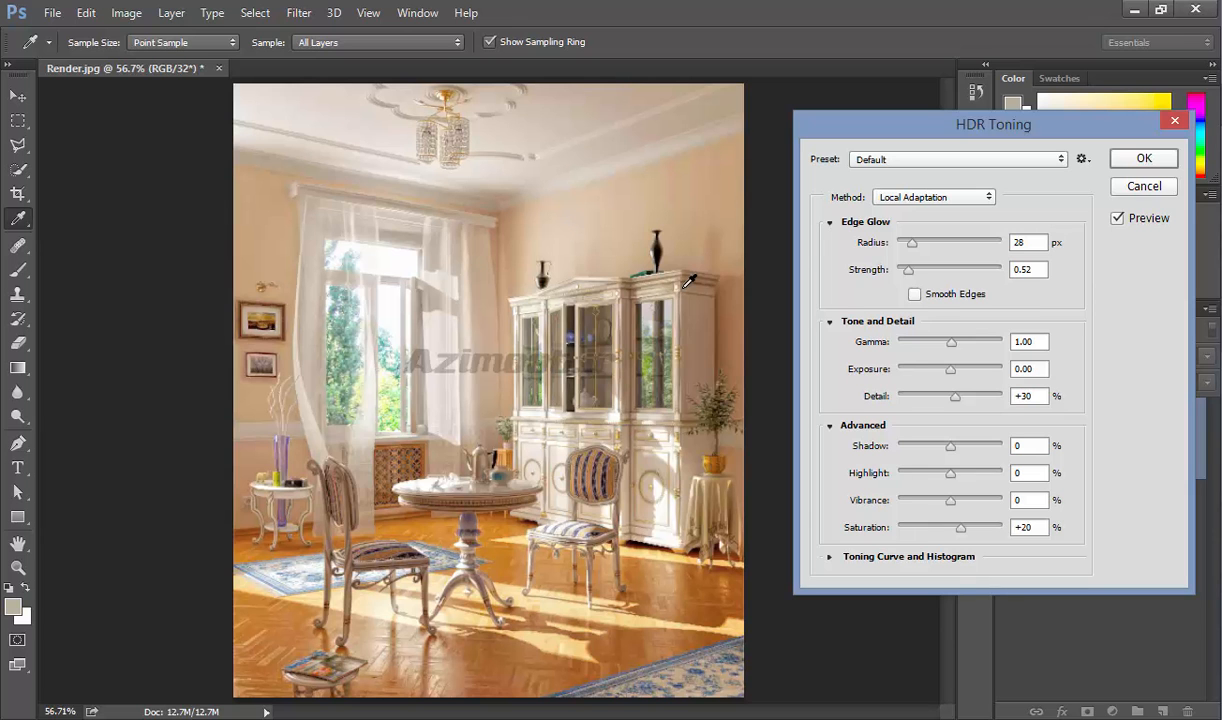
drag(912, 243, 944, 270)
drag(951, 344, 945, 344)
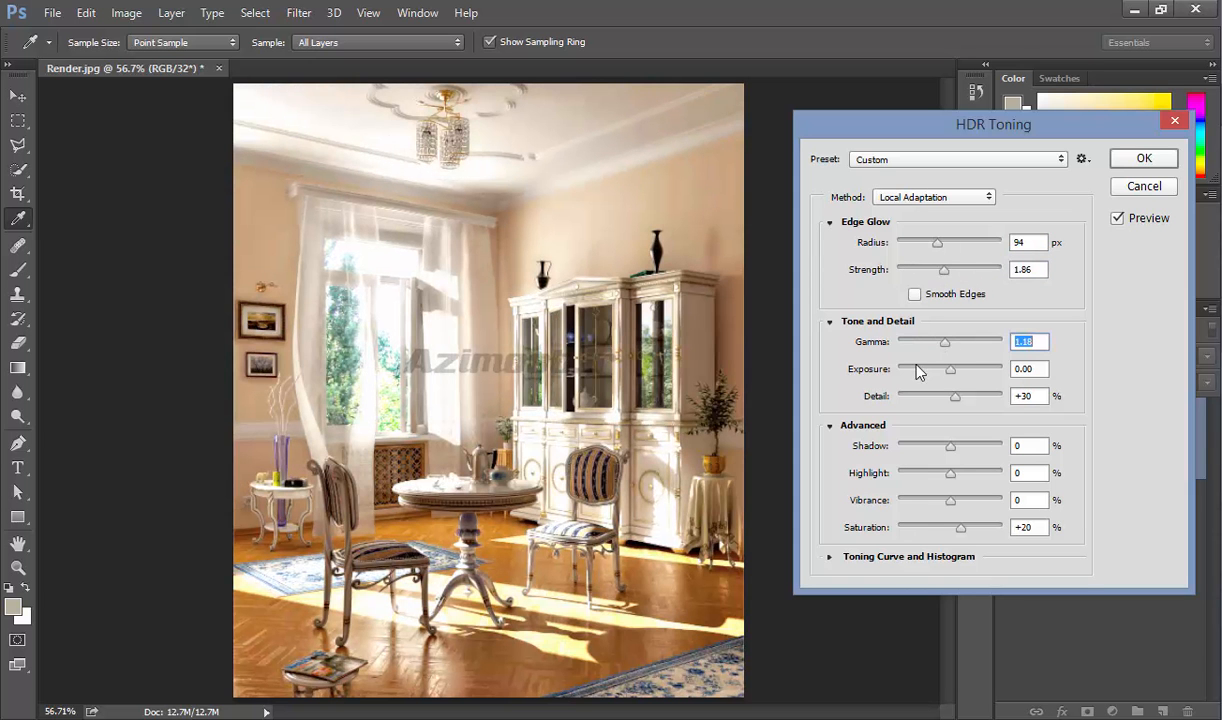
Step: Set HDR Toning to Shadow +21%, Highlight +10%, Vibrance -3% and Saturation -5%, compare with and without the preview, and cancel the adjustment
drag(949, 447, 949, 527)
click(956, 475)
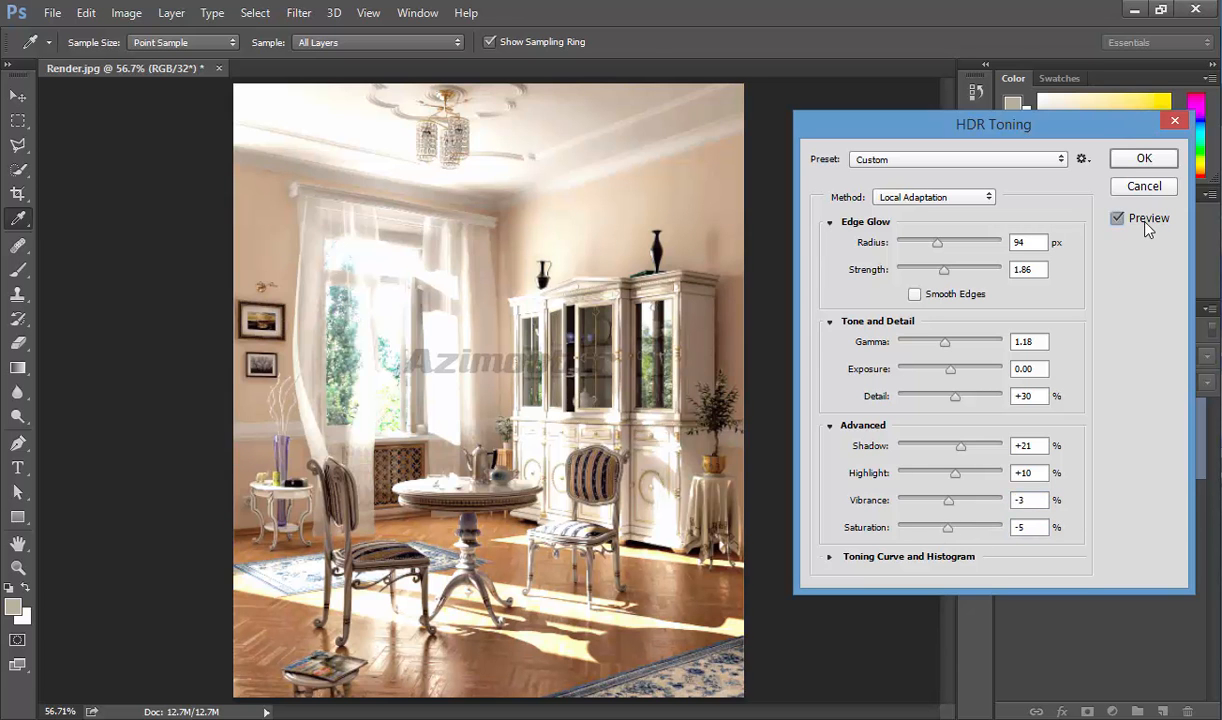
click(1147, 226)
click(1147, 226)
click(1145, 188)
Step: Open MyRender.jpeg from New folder (24) inside the Full folder and fit the image to the screen
right_click(253, 70)
click(322, 172)
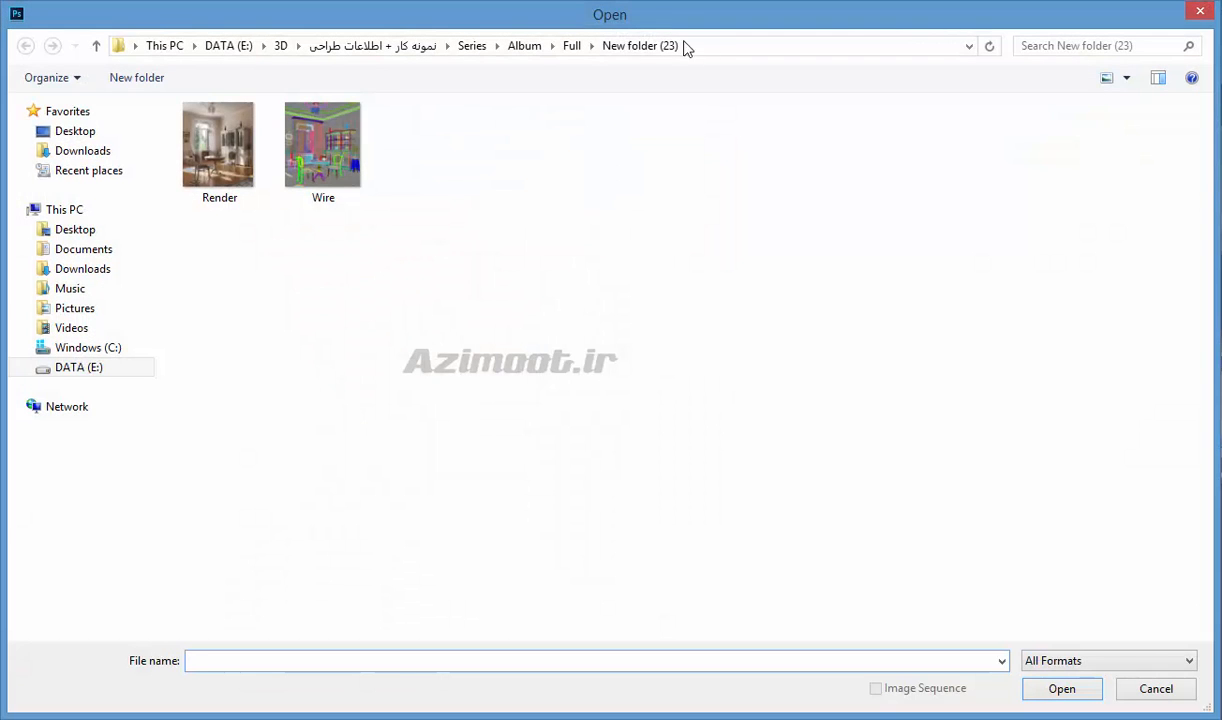
click(571, 50)
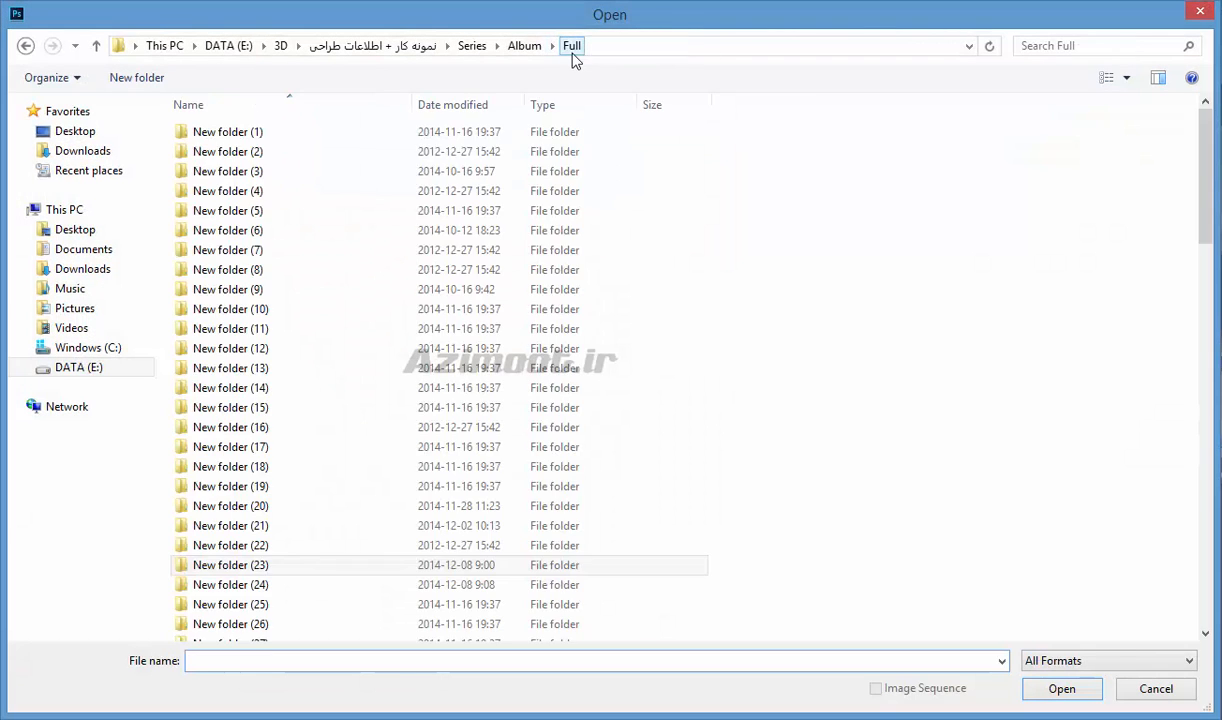
double_click(240, 583)
double_click(318, 119)
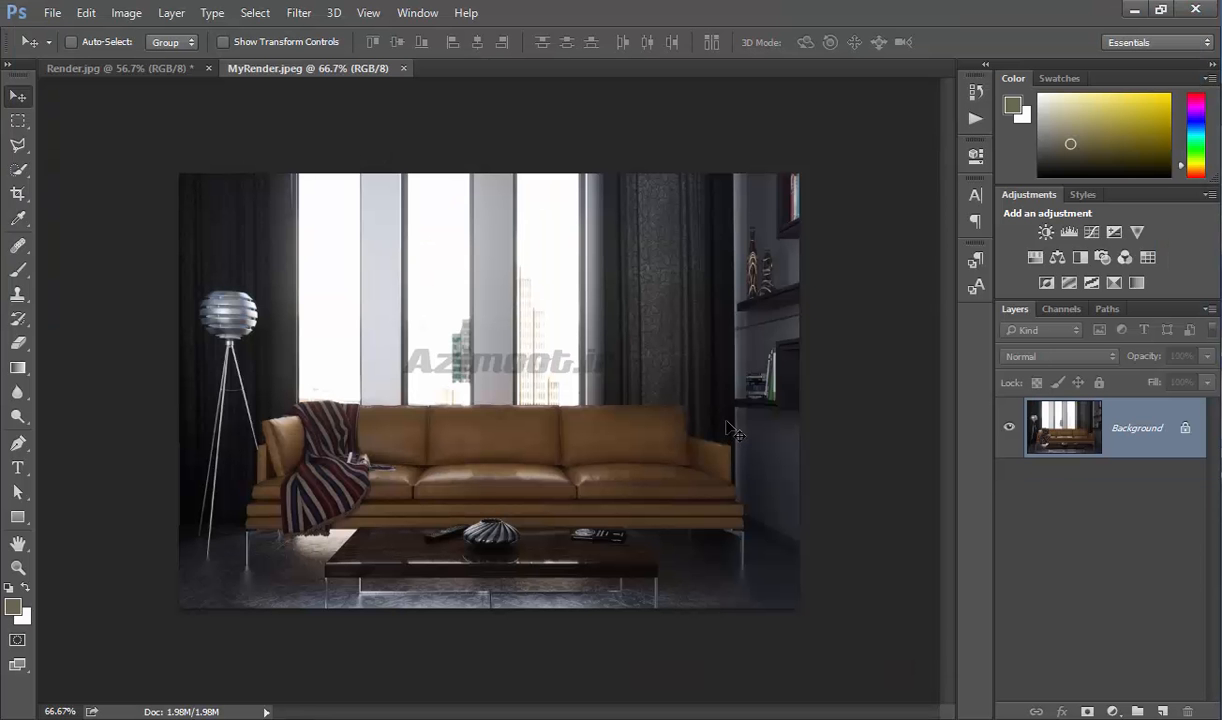
key(ctrl+0)
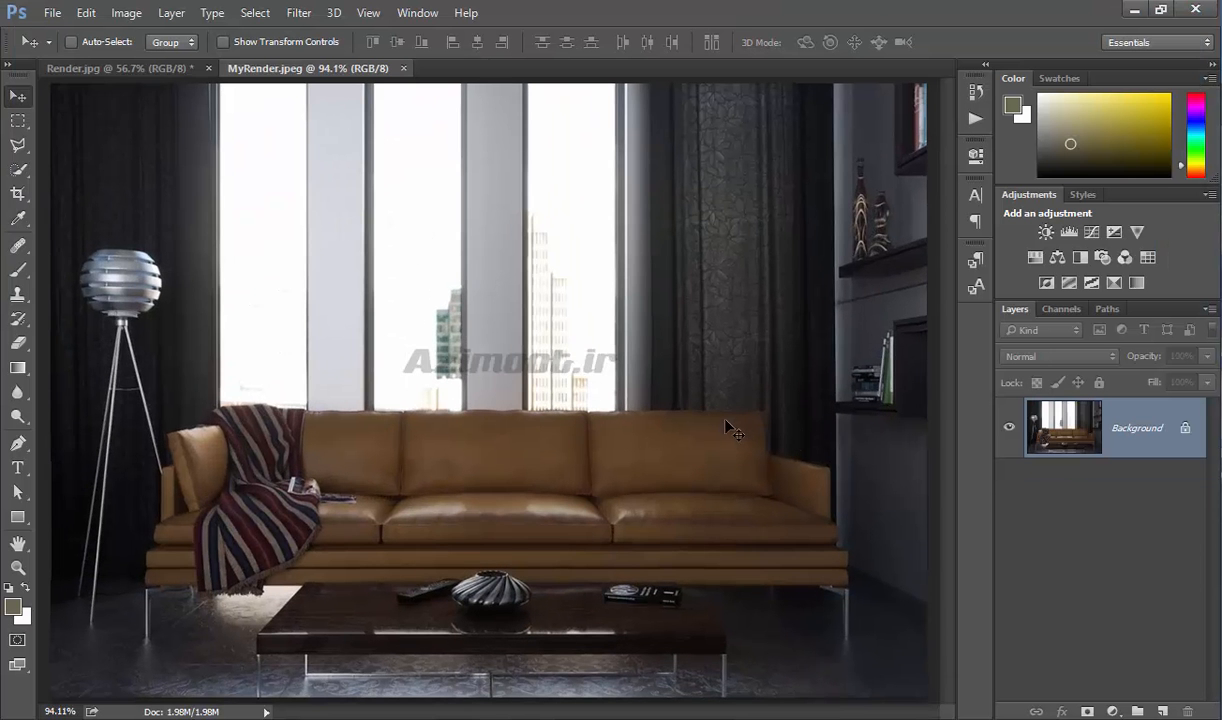
Step: Try HDR Toning on MyRender.jpeg with radius 36 px, strength 1.29, gamma 1.07, exposure +0.77, detail +51% and shadow -17%
click(140, 13)
mouse_move(163, 60)
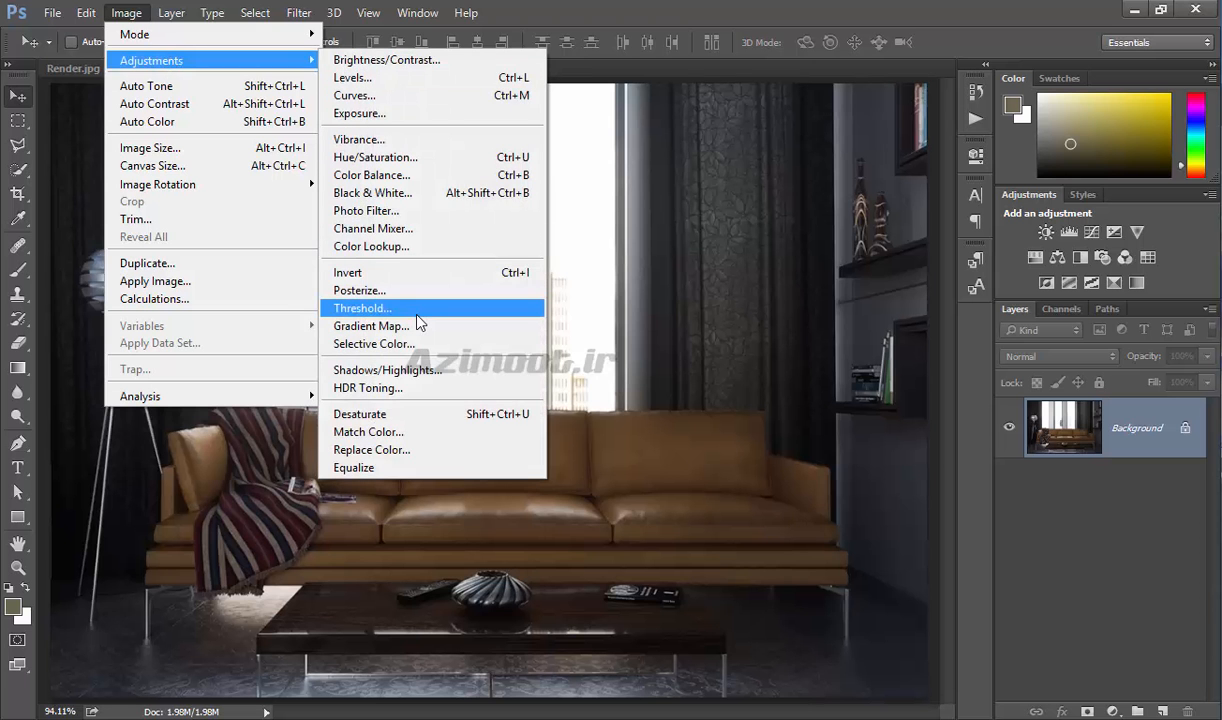
click(398, 388)
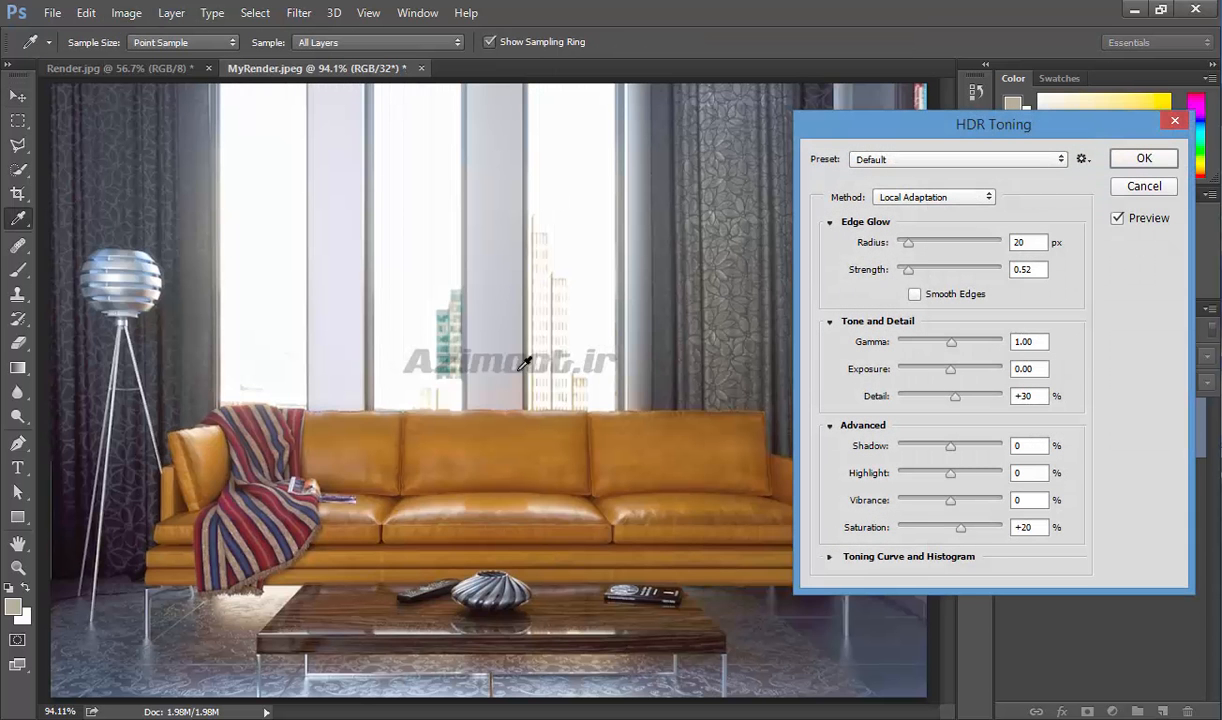
drag(912, 250, 929, 270)
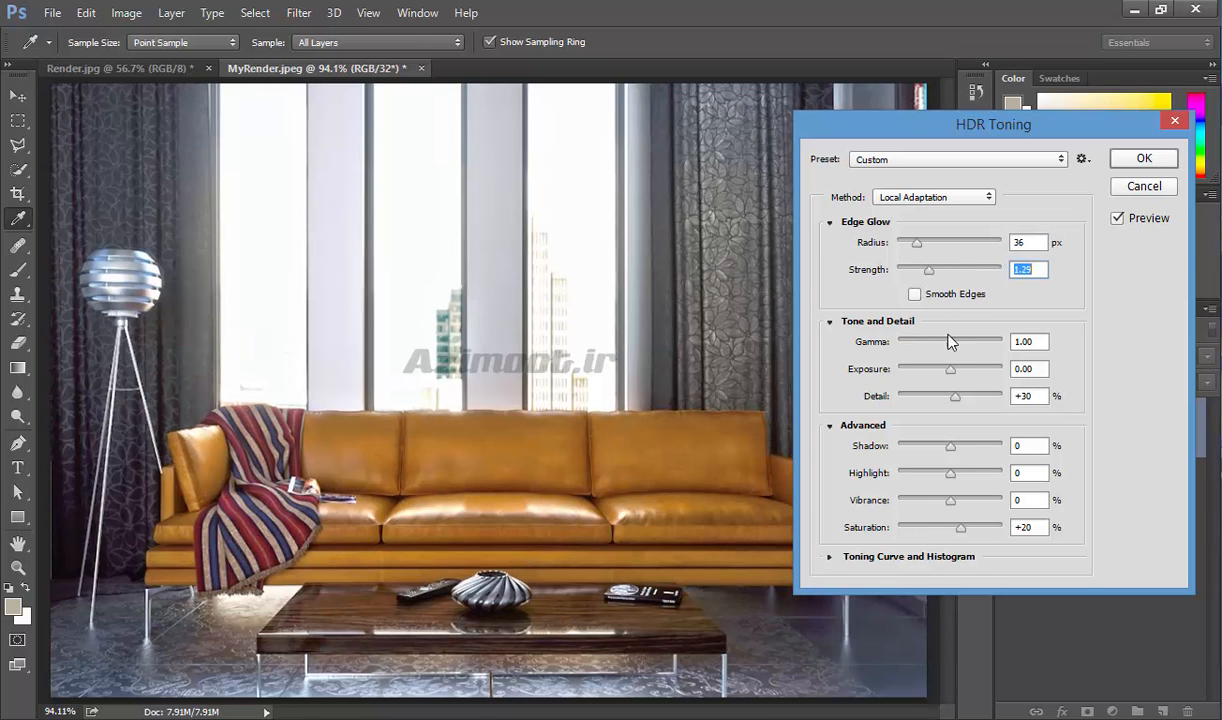
drag(952, 343, 959, 396)
drag(950, 447, 941, 447)
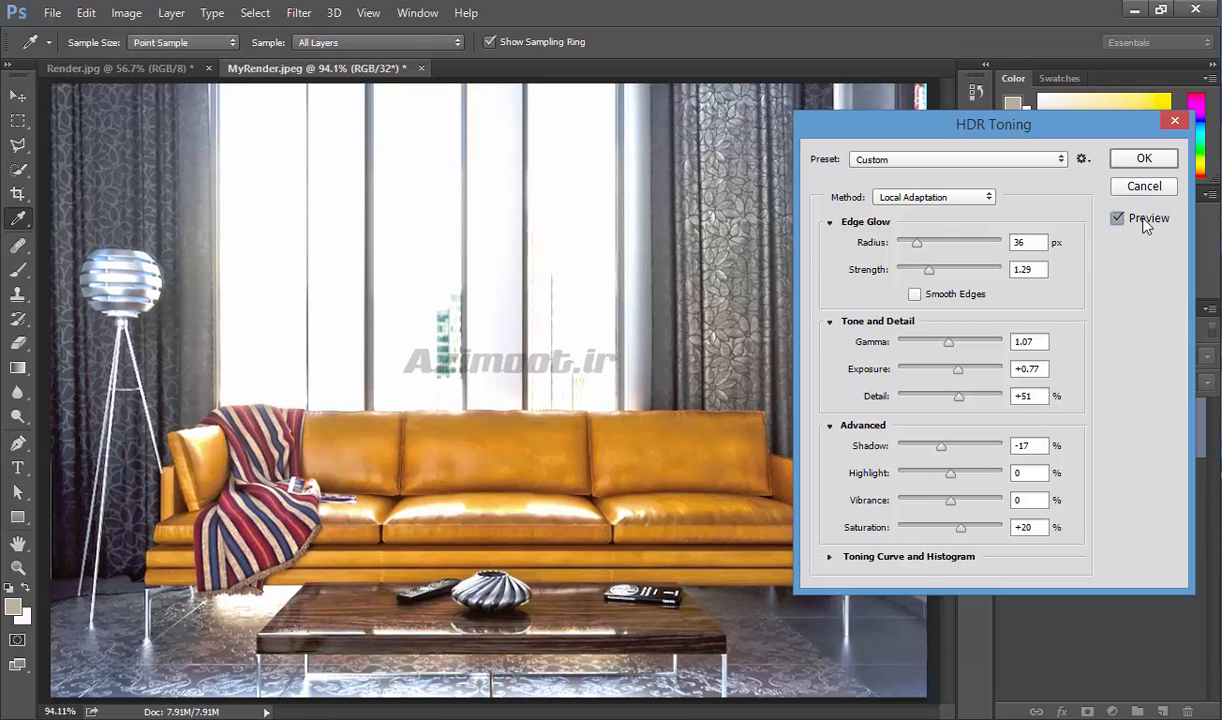
Step: Compare the sofa image with and without the HDR Toning preview, and cancel the adjustment
click(1146, 222)
click(1146, 222)
click(1158, 219)
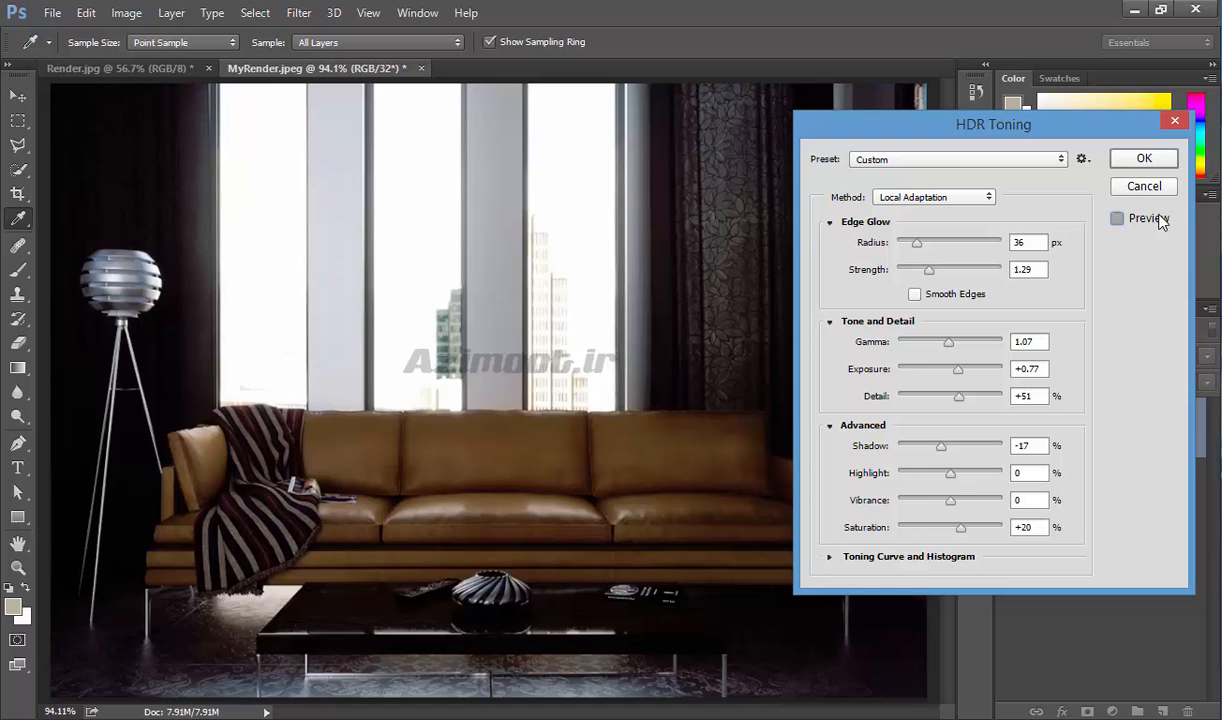
click(1158, 219)
click(1144, 188)
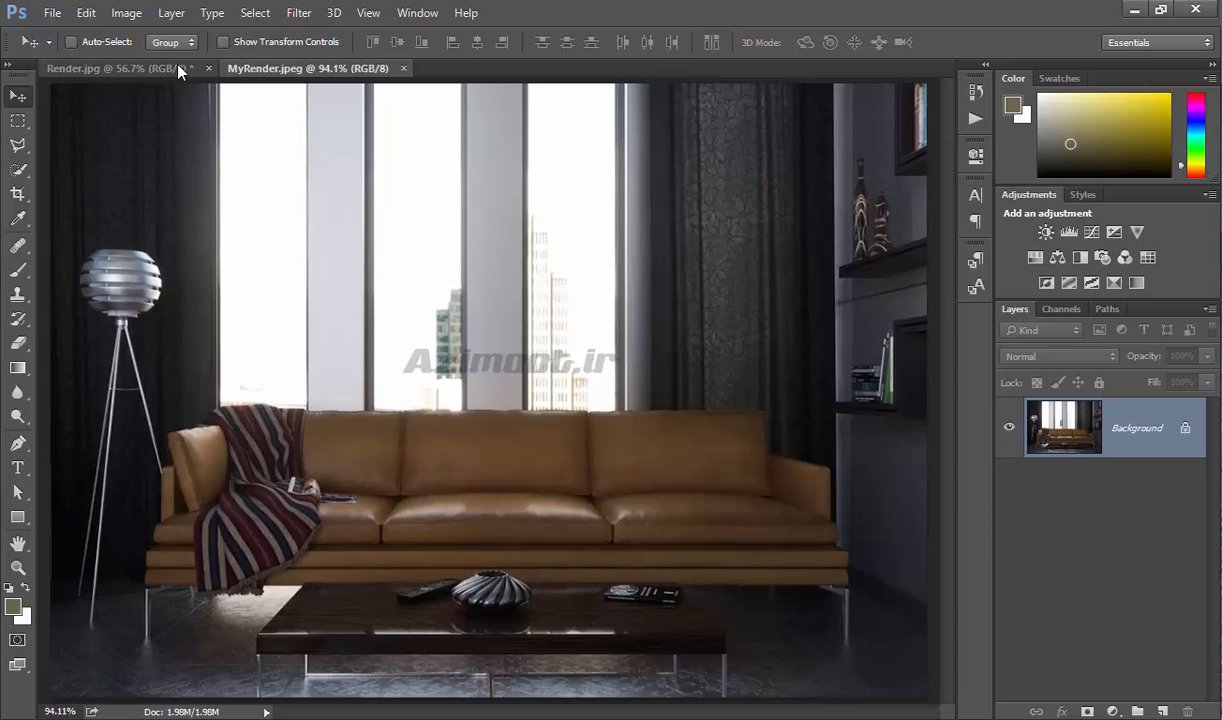
Step: Switch to Render.jpg, try desaturating it, and undo the desaturation
click(179, 67)
click(126, 13)
mouse_move(150, 63)
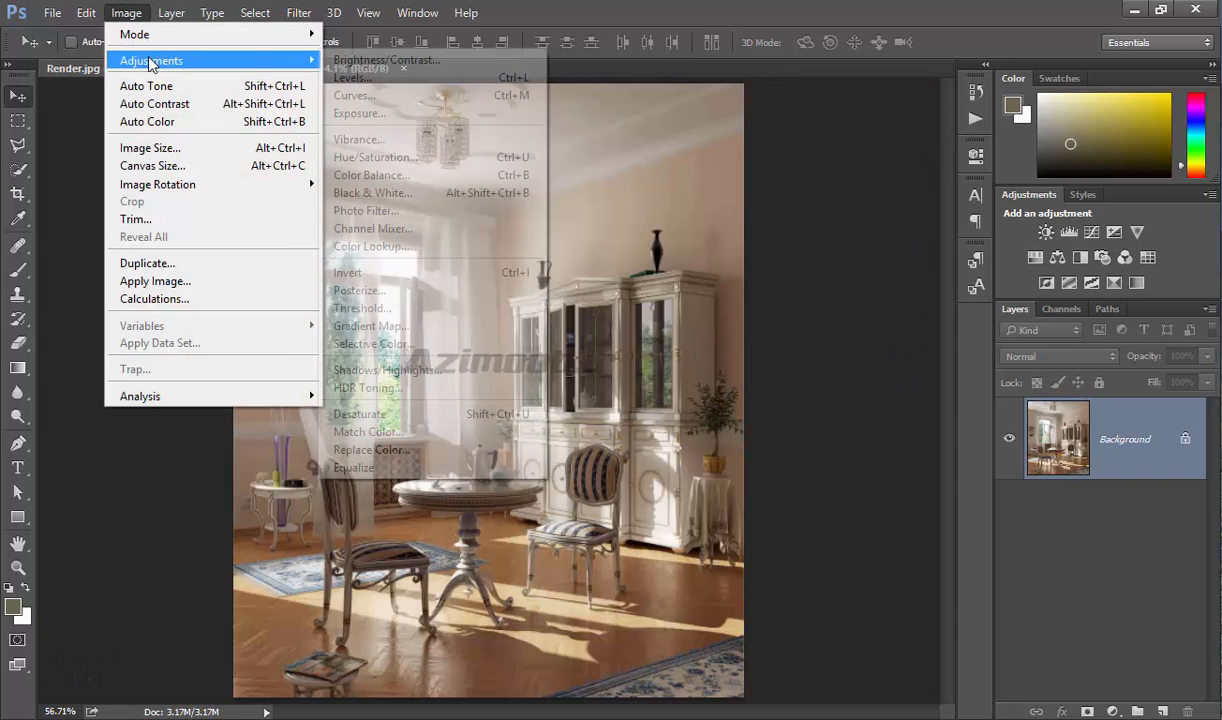
click(417, 414)
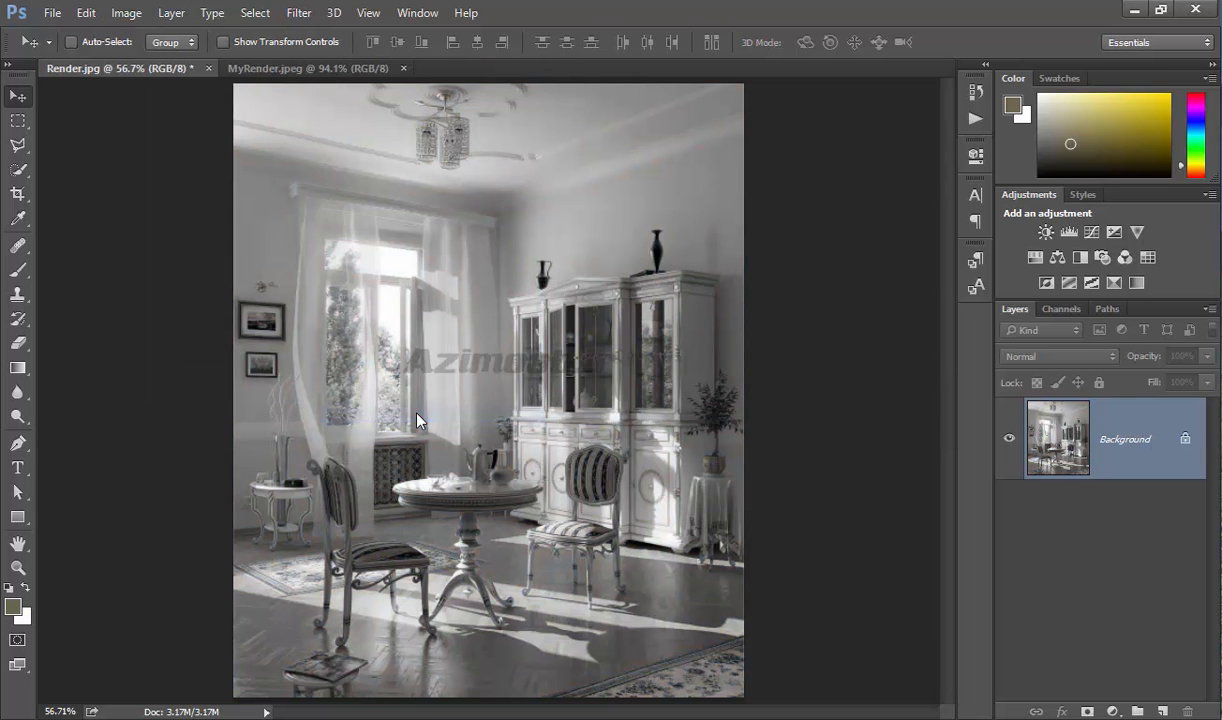
key(ctrl+z)
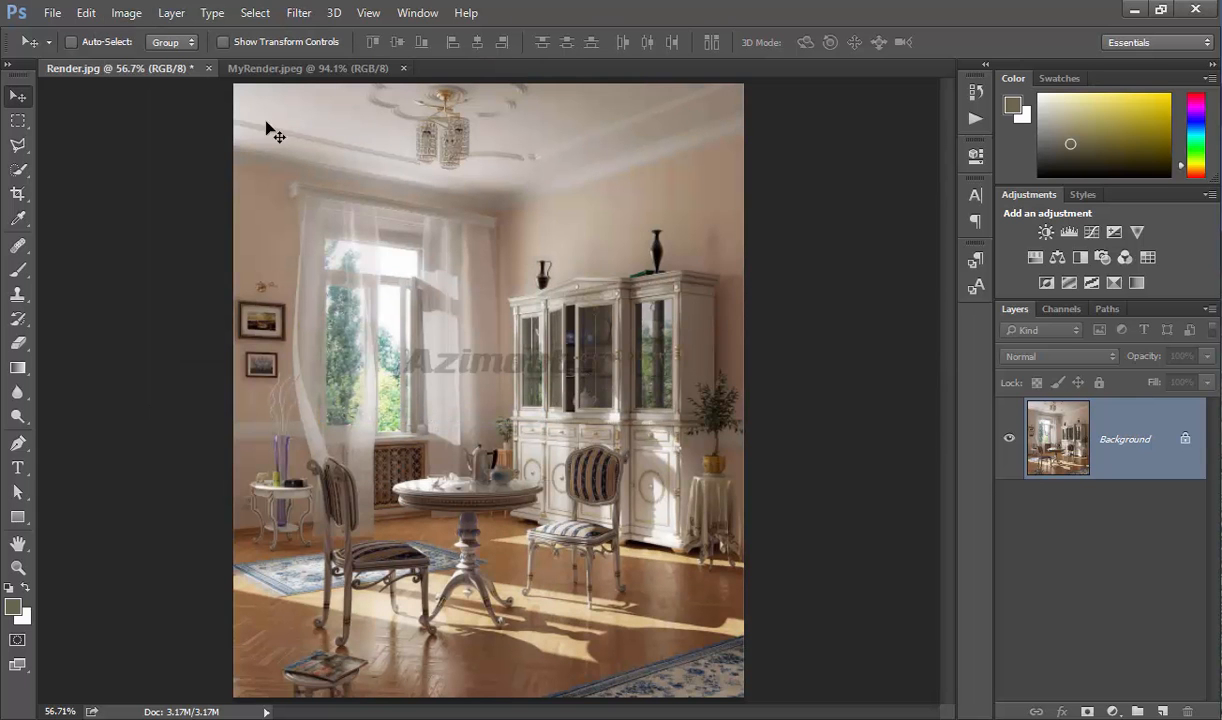
Step: Try Match Color on Render.jpg with MyRender.jpeg as the source, and compare the two images
click(132, 14)
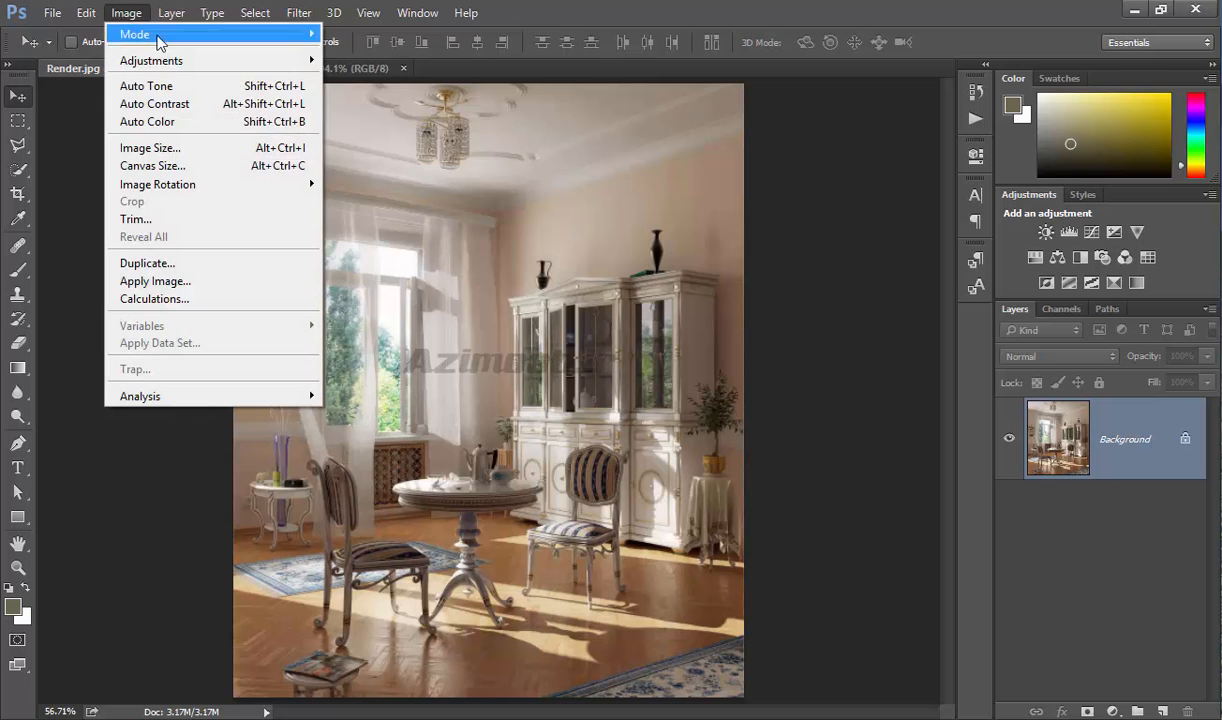
mouse_move(160, 60)
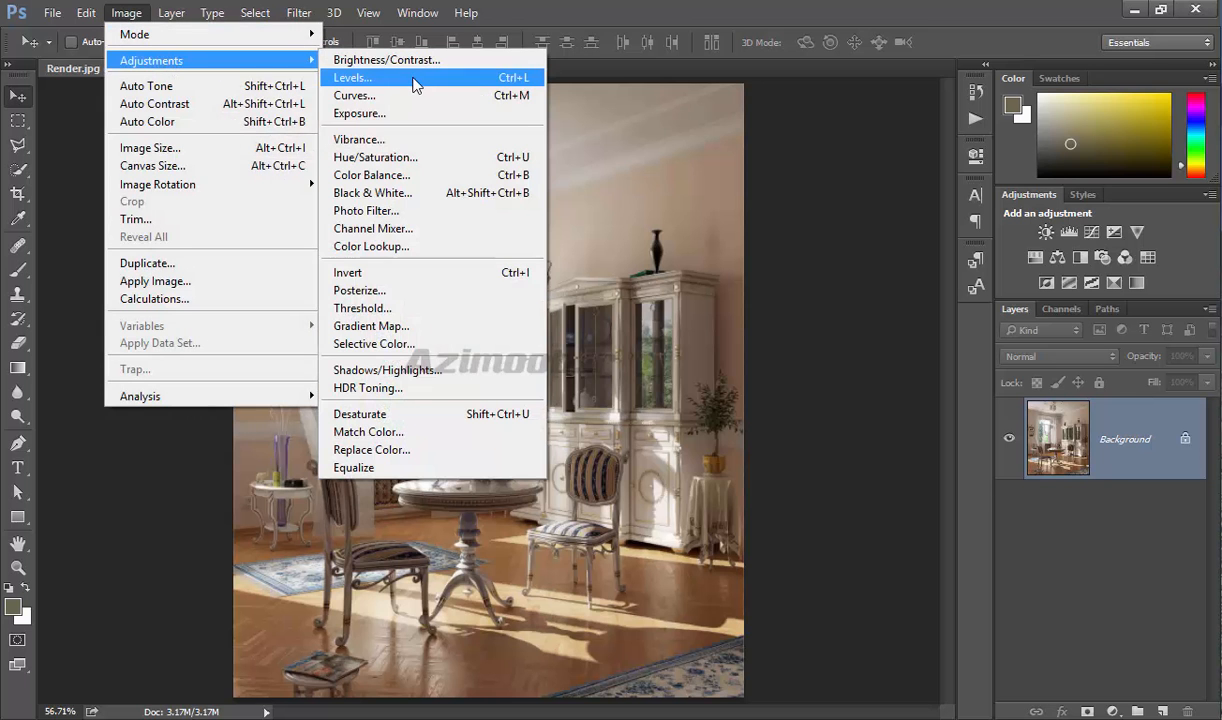
click(405, 433)
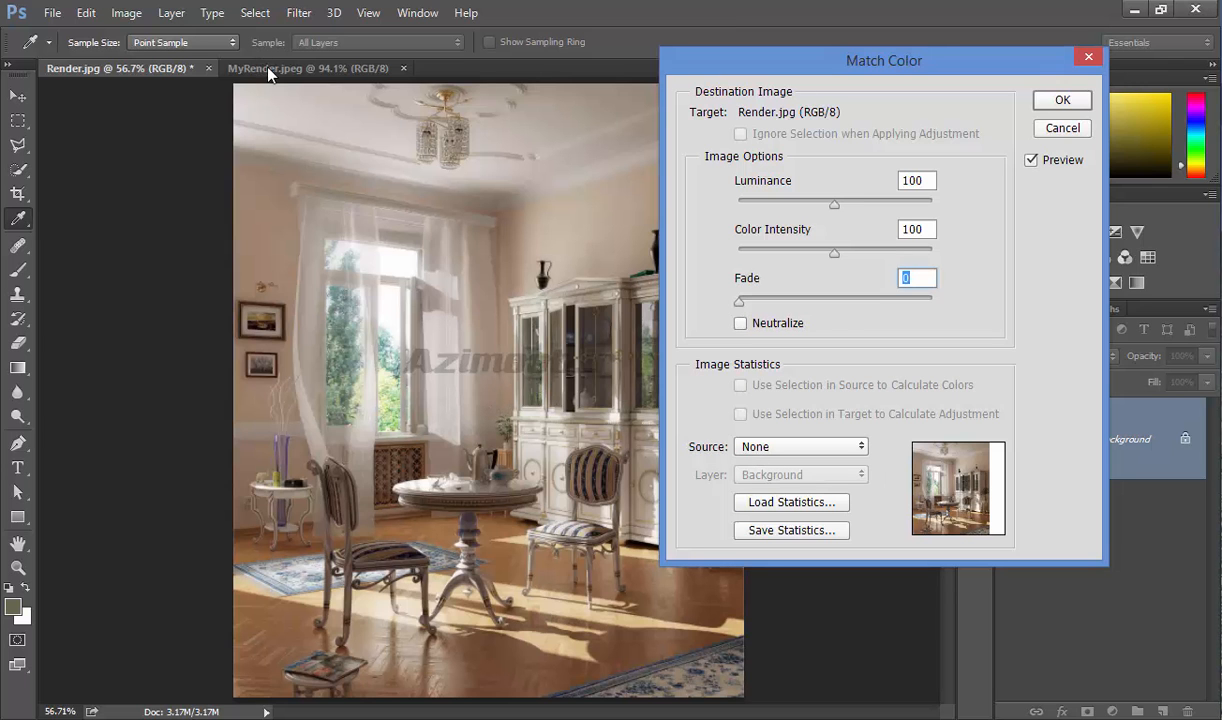
click(787, 455)
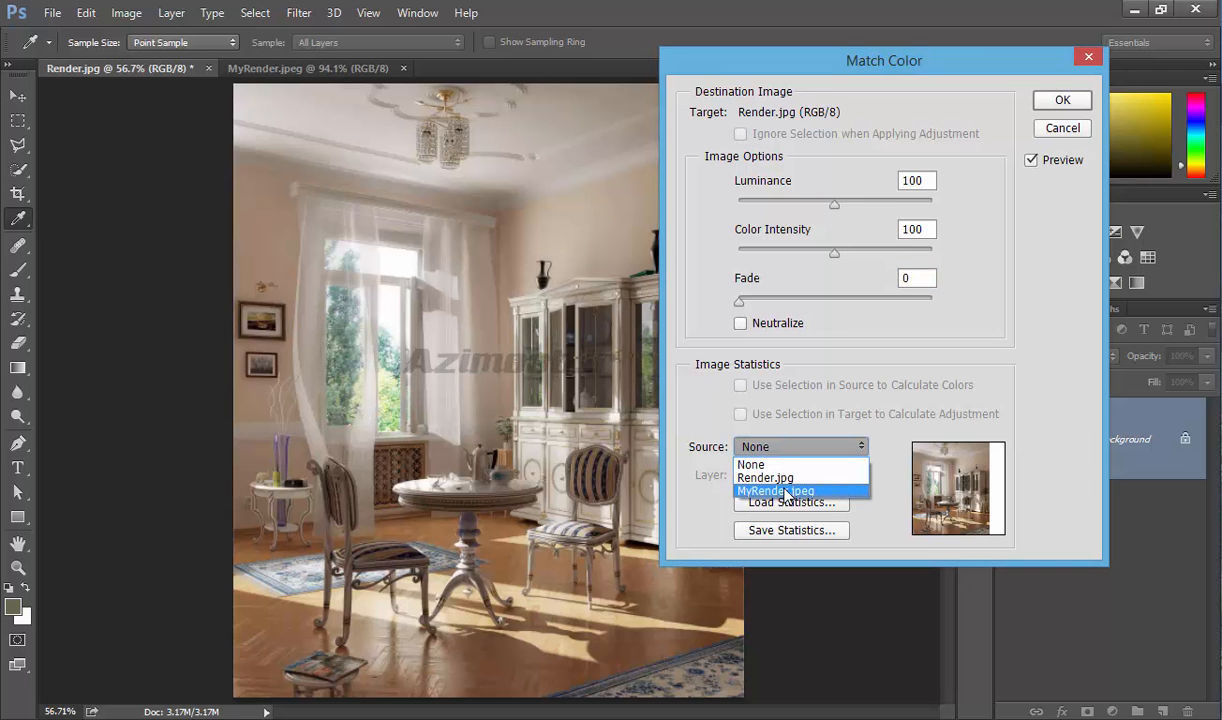
click(787, 491)
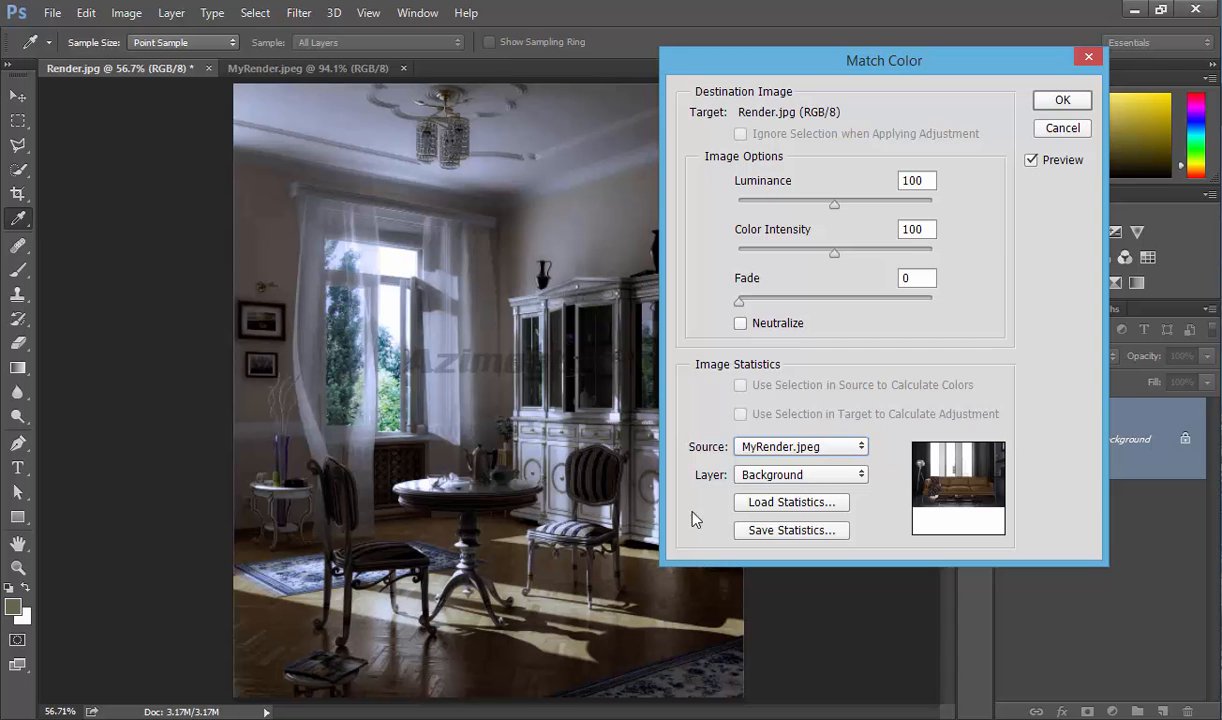
click(1040, 106)
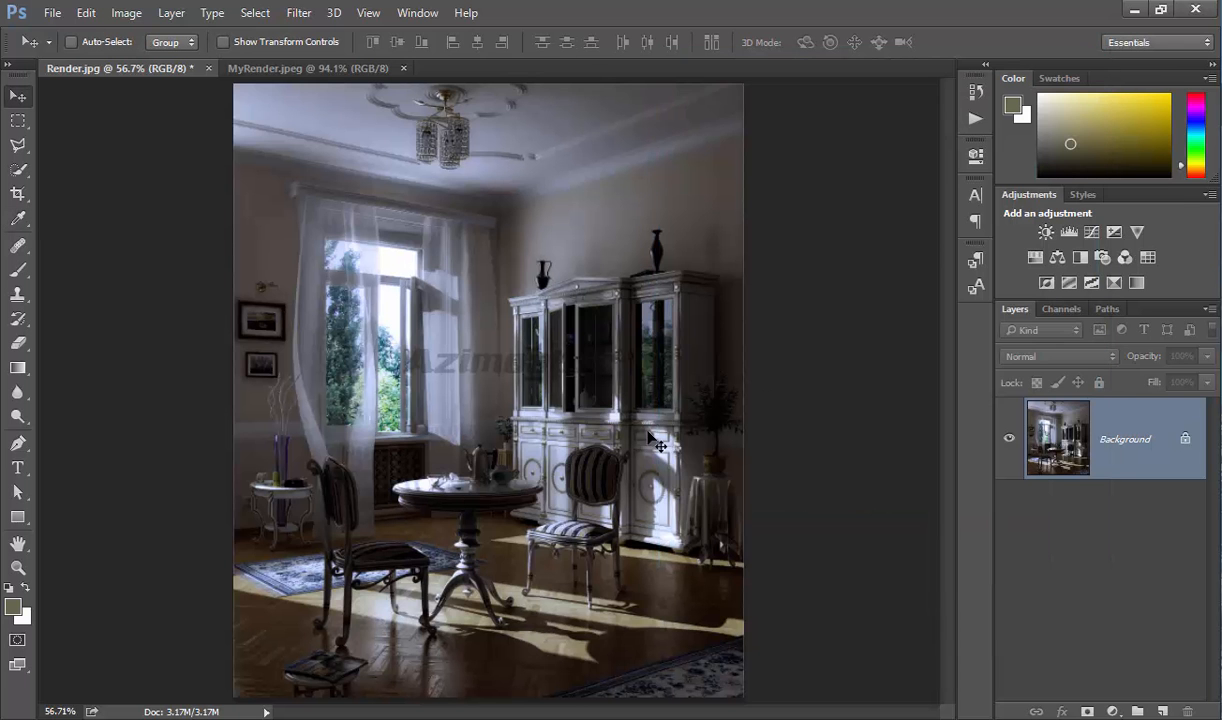
click(325, 64)
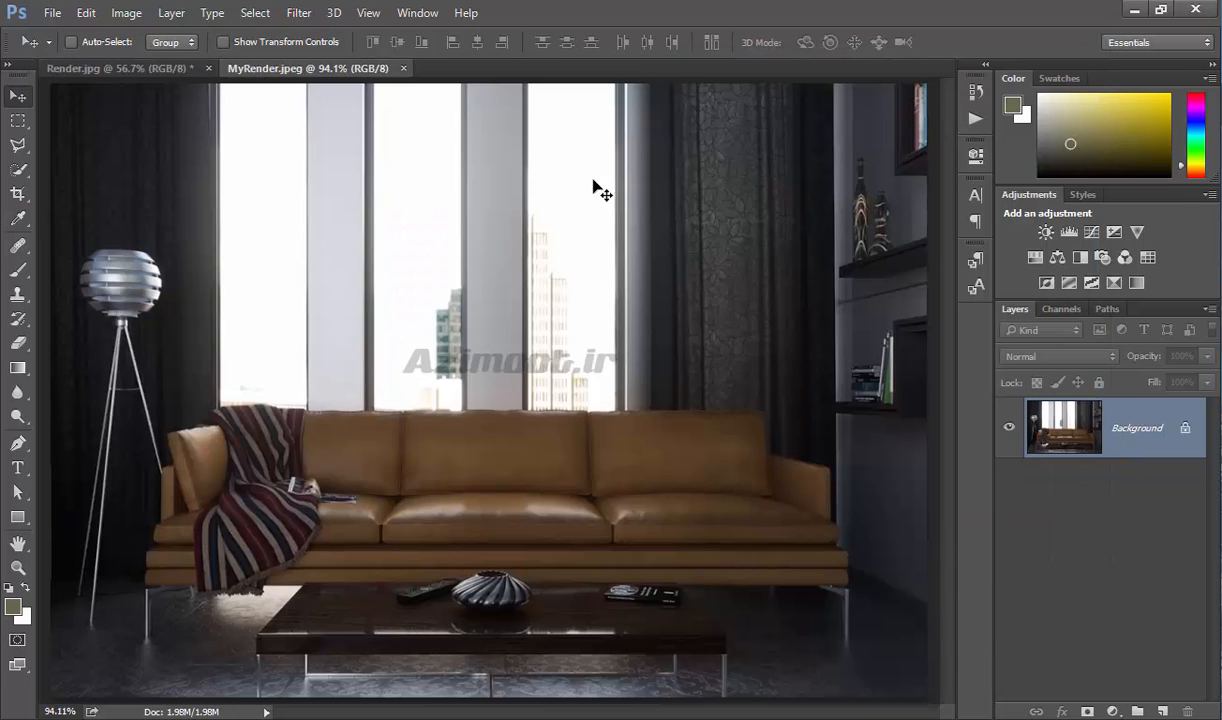
click(160, 68)
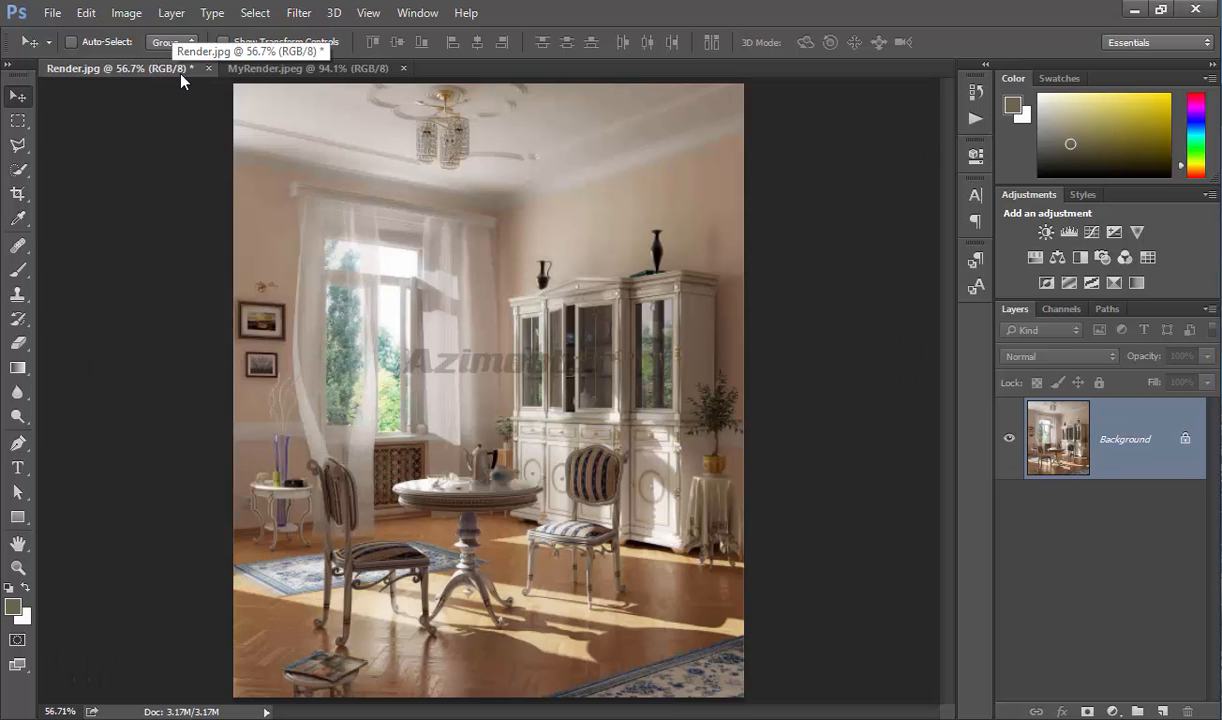
Step: Try Match Color on MyRender.jpeg with the Background layer of Render.jpg as the source
click(256, 64)
click(125, 13)
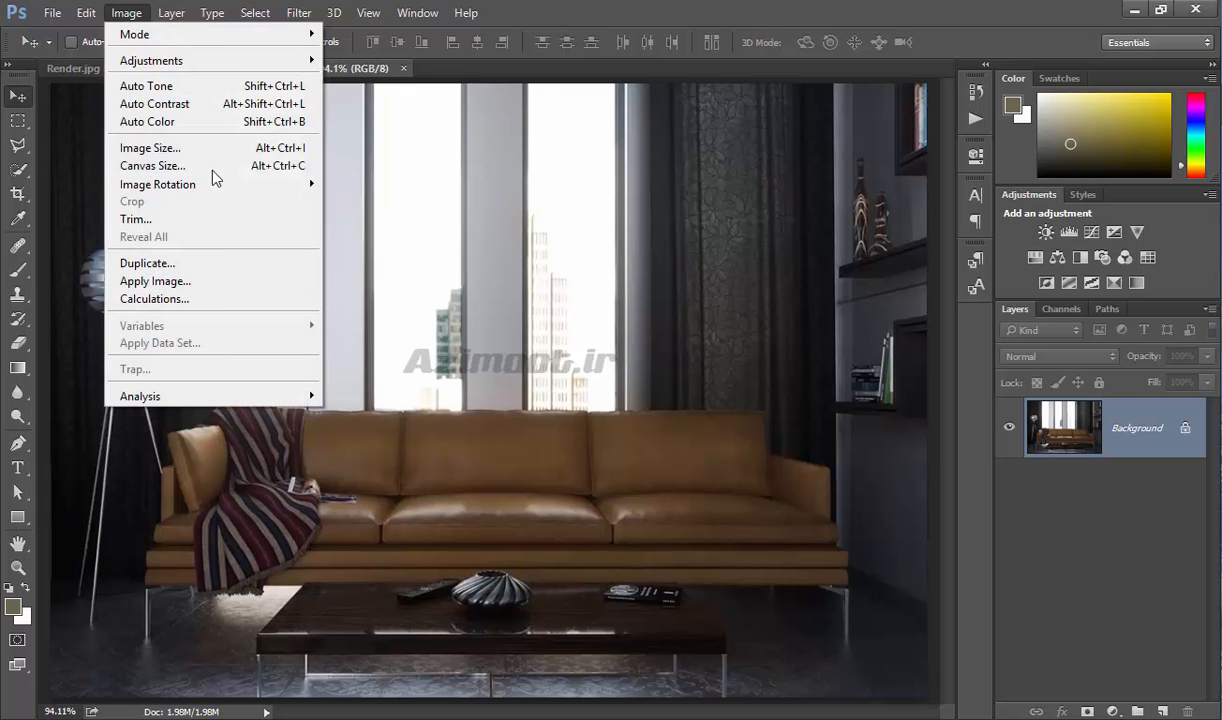
mouse_move(220, 61)
click(425, 432)
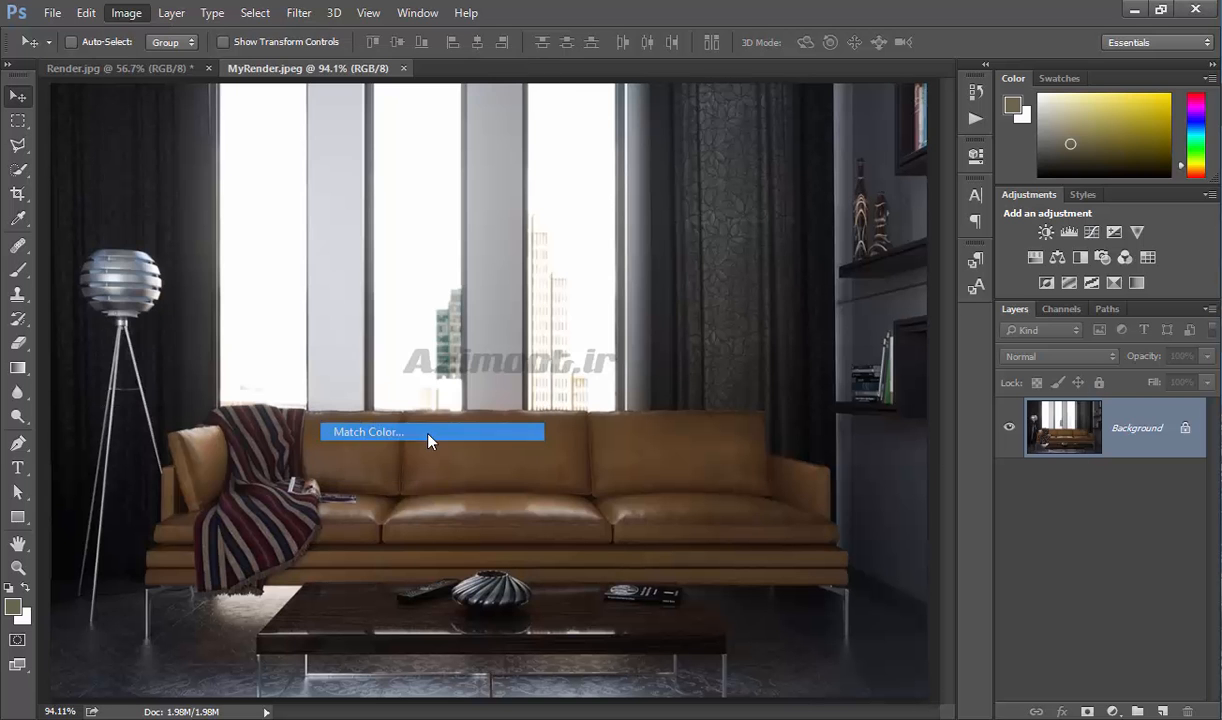
click(780, 450)
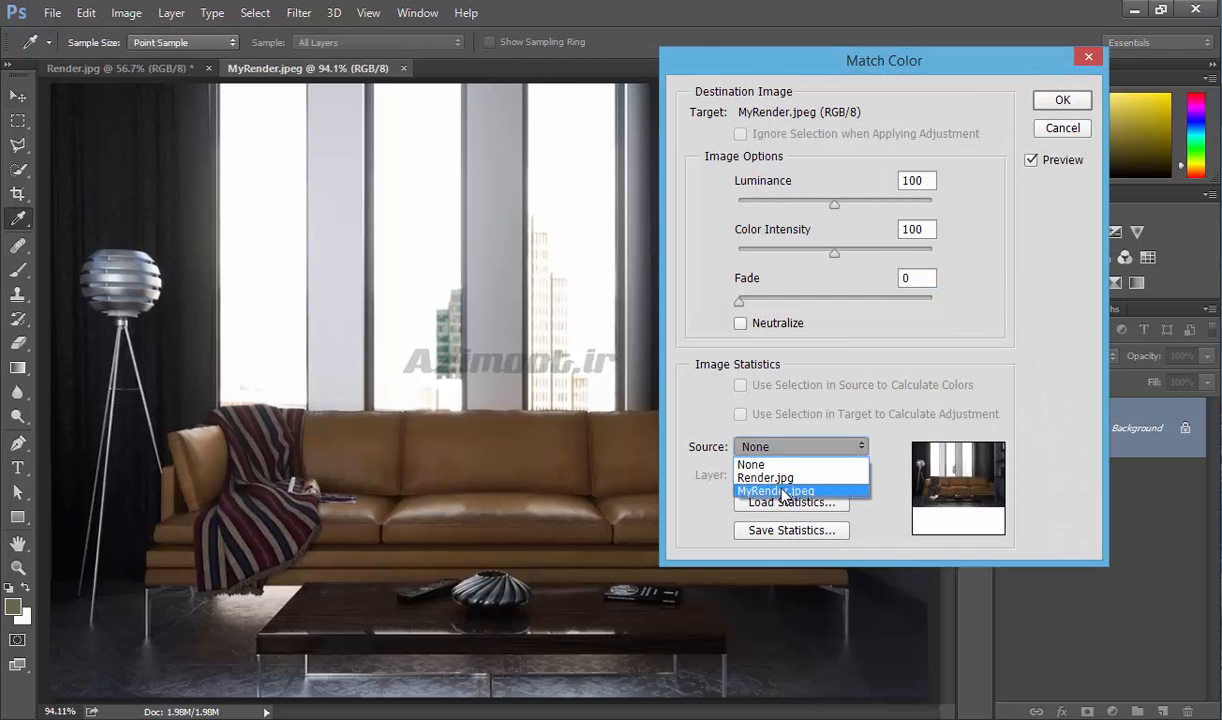
click(770, 478)
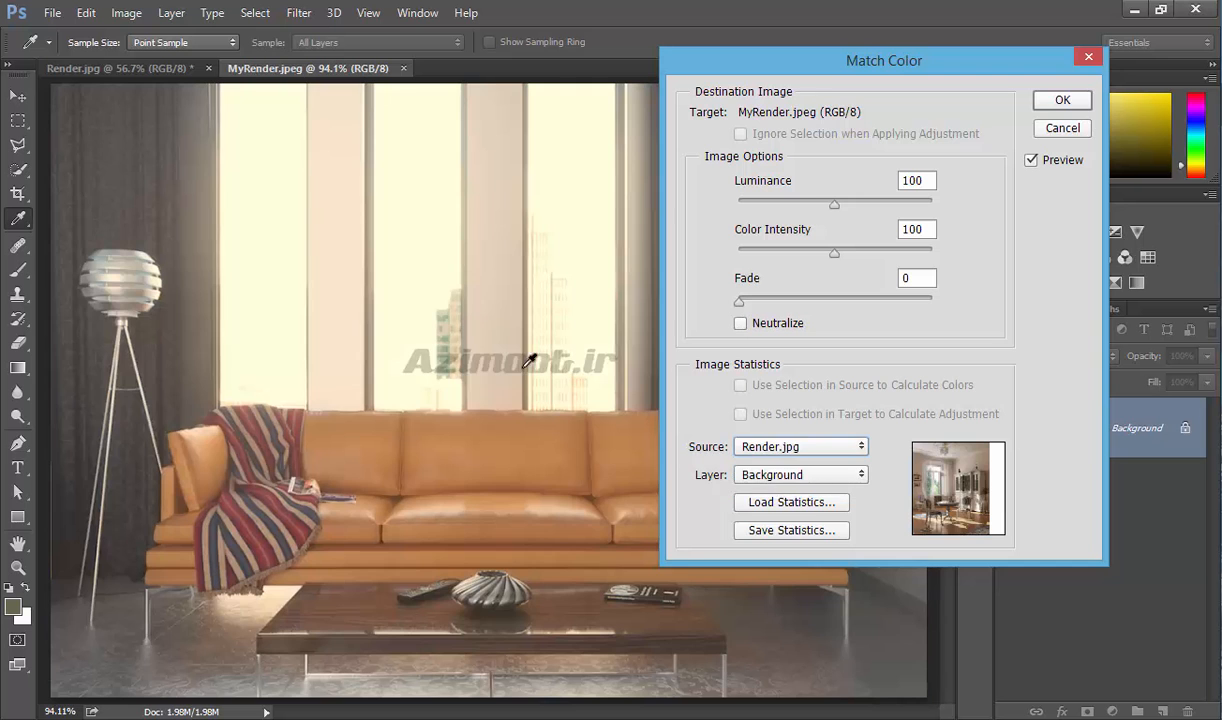
click(1062, 100)
Step: Compare Render.jpg with the color-matched MyRender.jpeg, and undo the color match on the sofa image
click(130, 67)
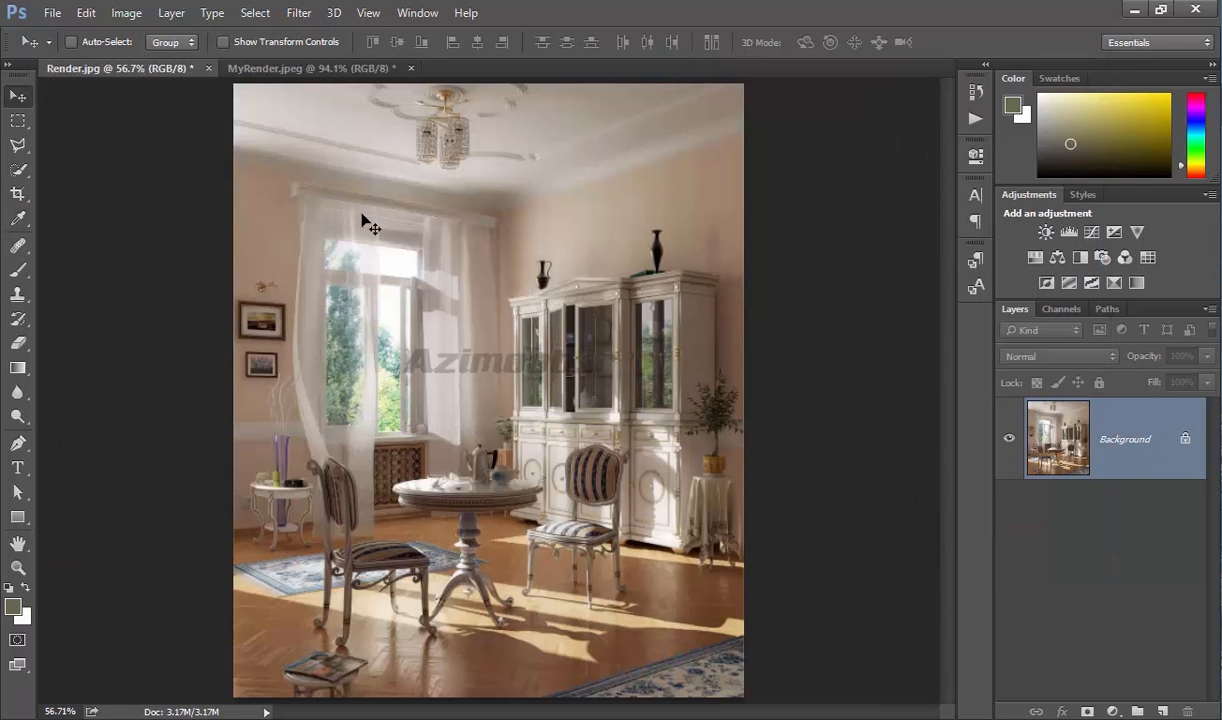
click(315, 68)
click(137, 67)
click(138, 16)
mouse_move(157, 64)
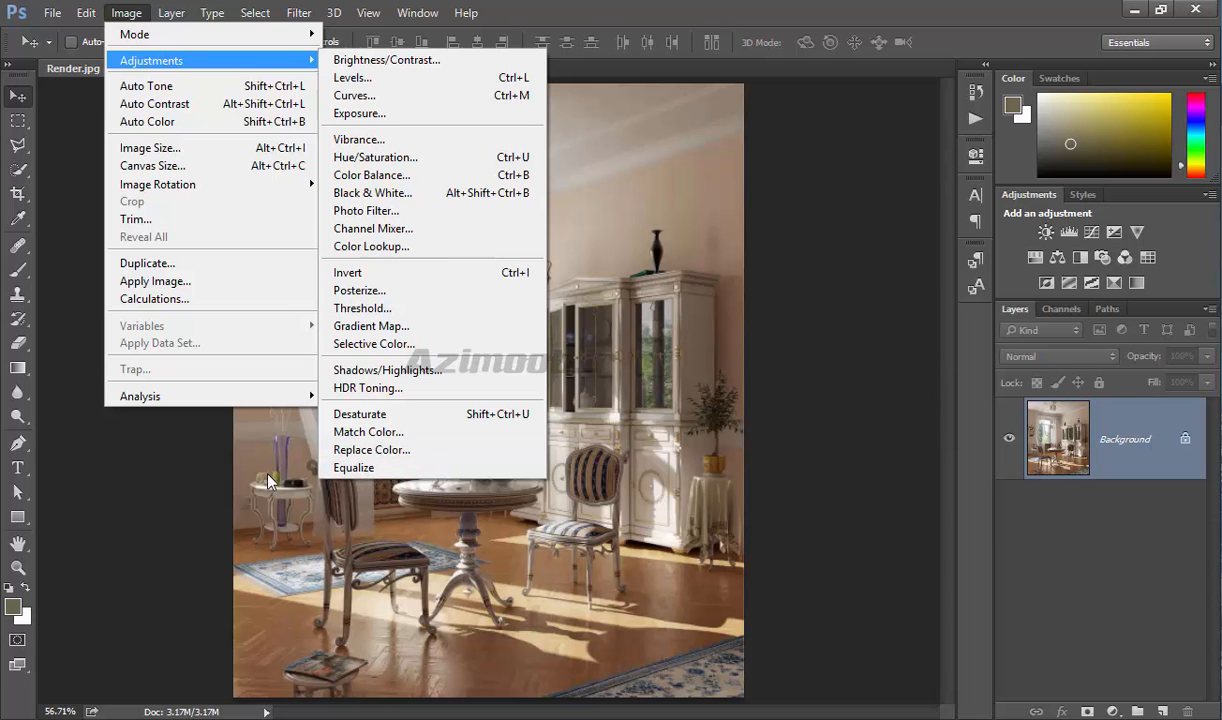
click(655, 17)
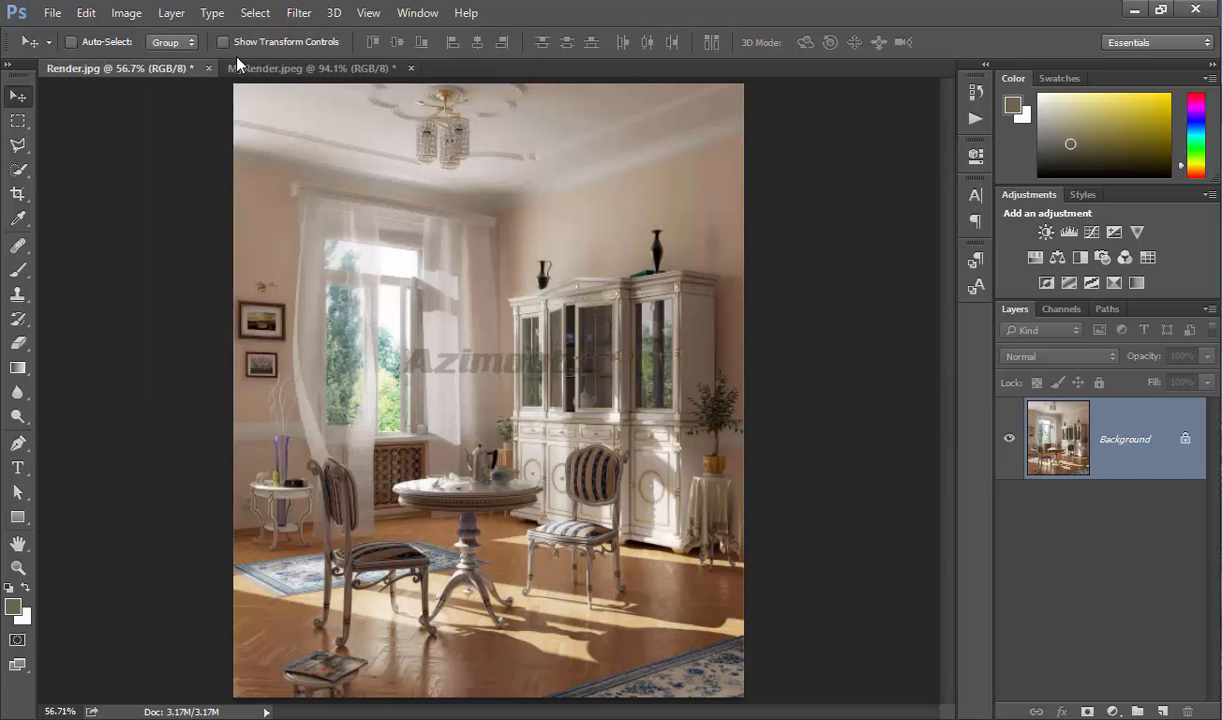
click(310, 68)
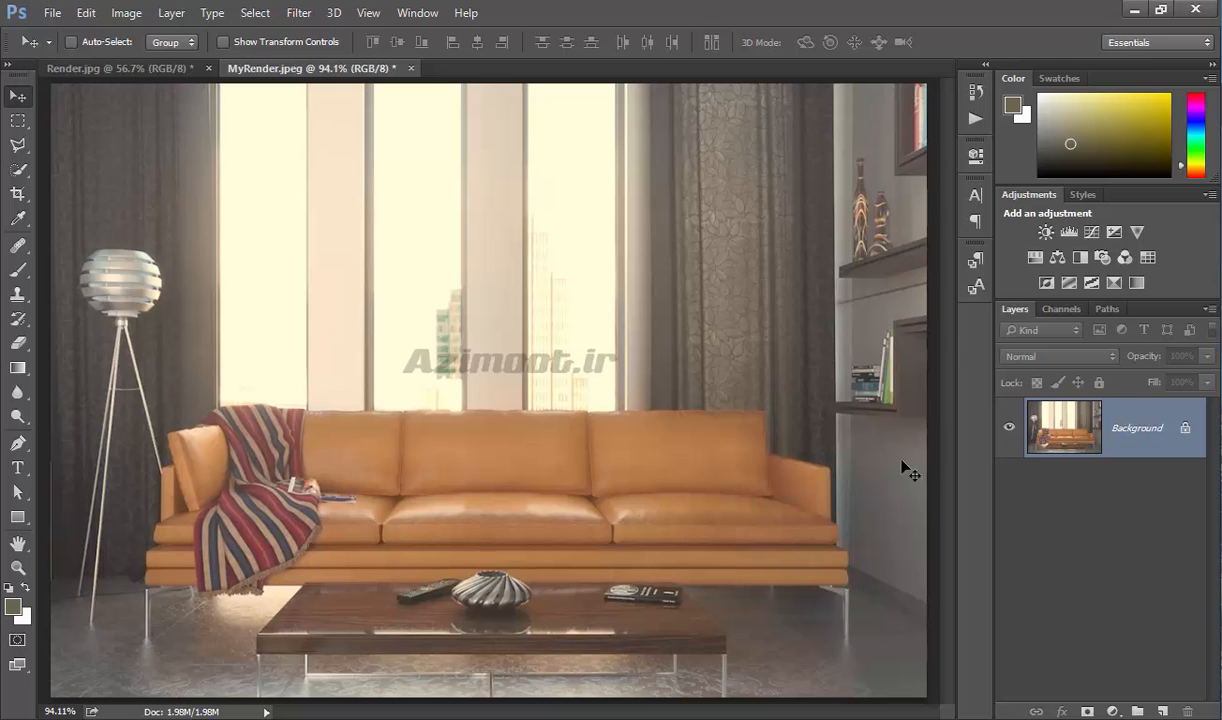
key(ctrl+z)
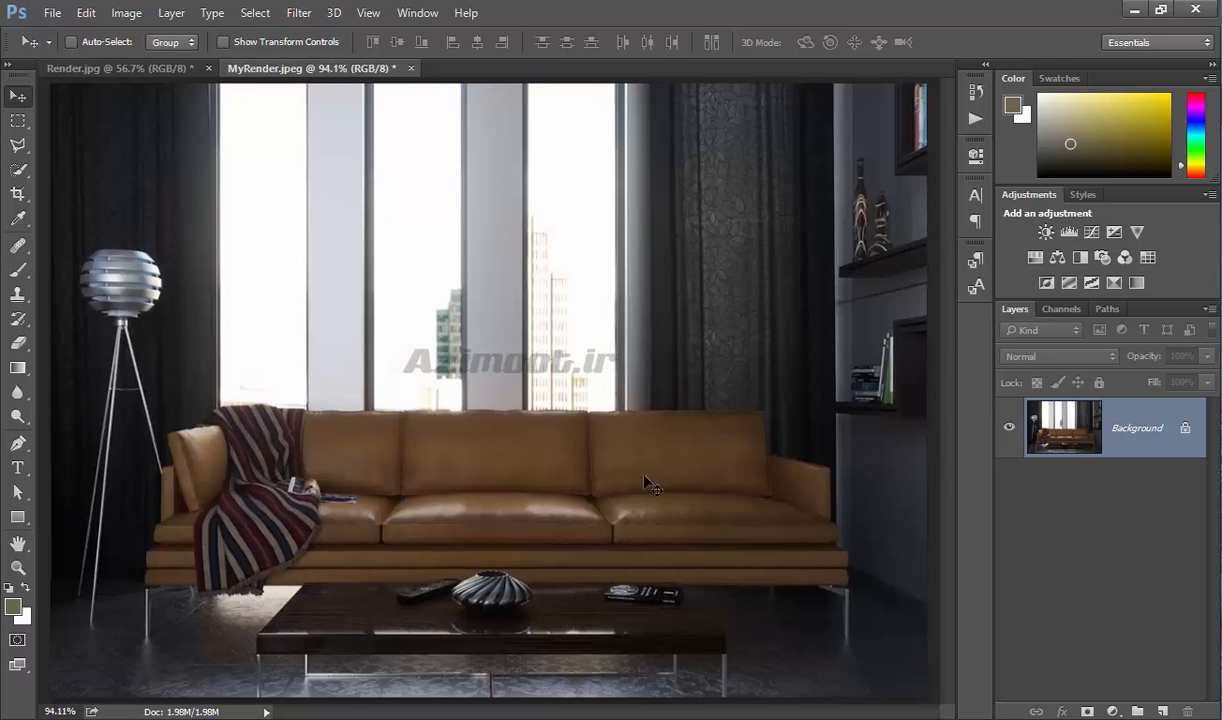
Step: Try Replace Color on the sofa blanket's dark red stripes with fuzziness 18, hue +38, saturation -5 and lightness -5, and cancel it
click(127, 13)
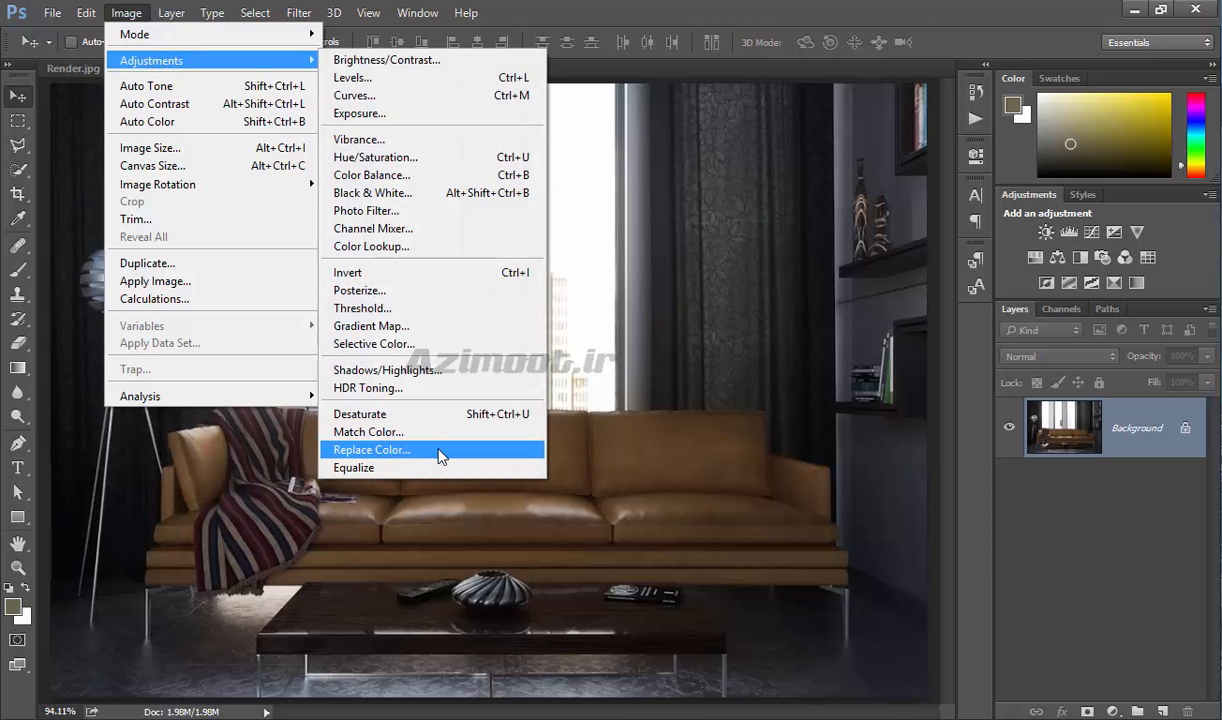
click(441, 450)
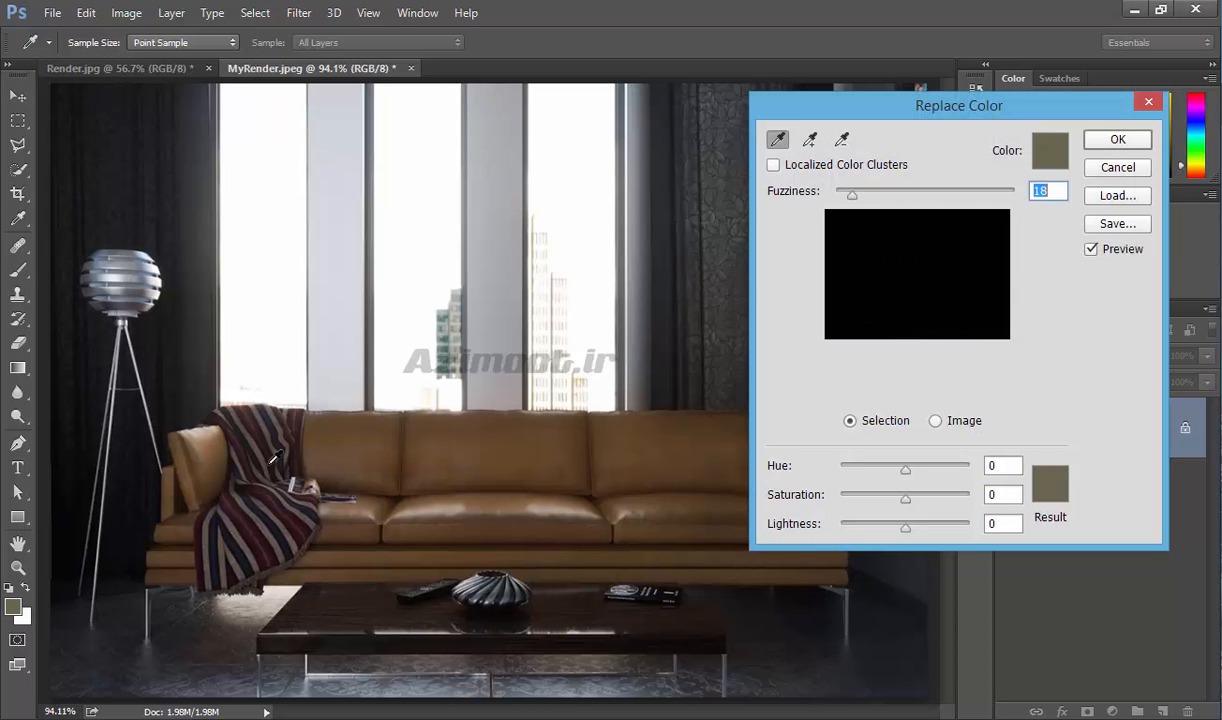
click(811, 141)
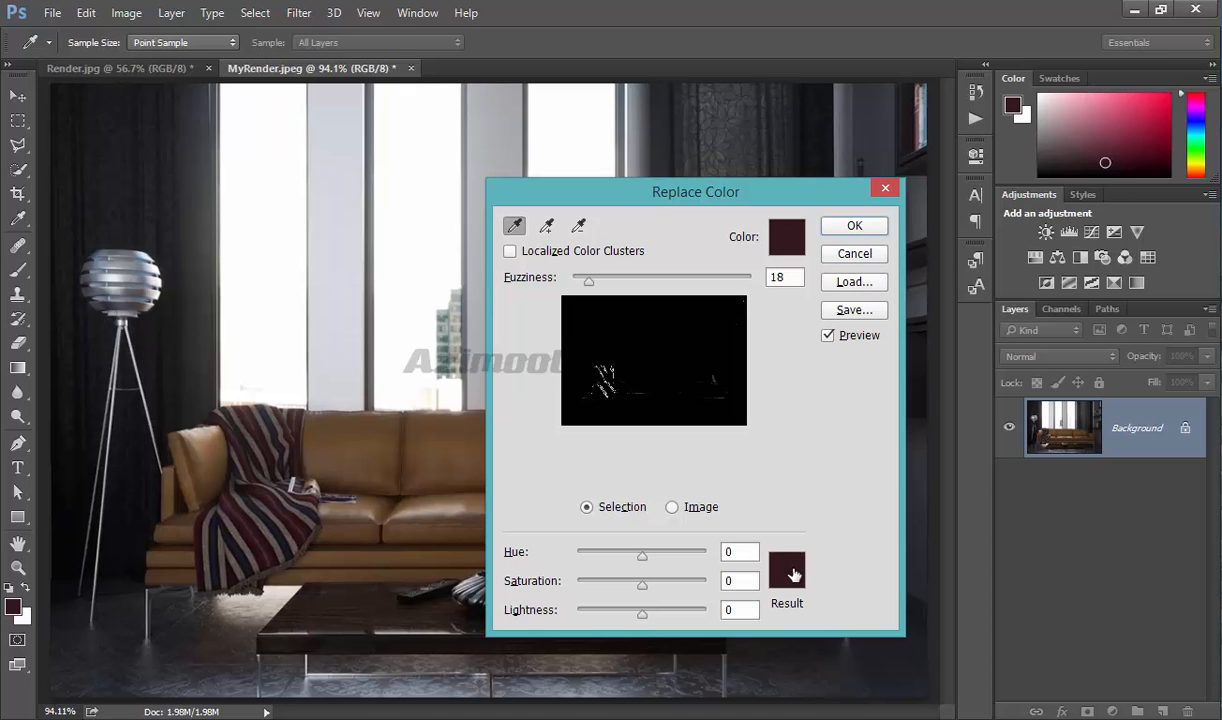
mouse_move(645, 557)
mouse_down()
mouse_move(663, 560)
mouse_move(557, 560)
mouse_move(643, 558)
mouse_move(644, 584)
mouse_move(617, 559)
mouse_move(655, 619)
mouse_move(638, 619)
mouse_move(641, 559)
mouse_move(677, 559)
mouse_move(655, 560)
mouse_up()
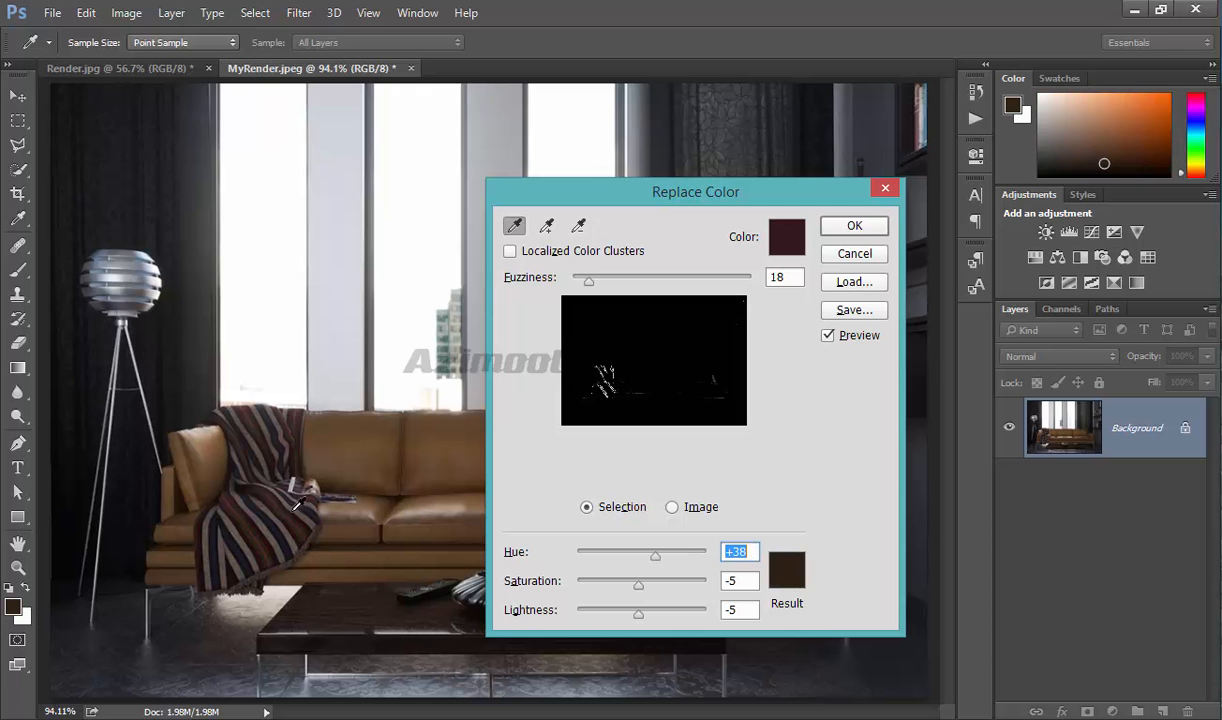
click(840, 254)
key(v)
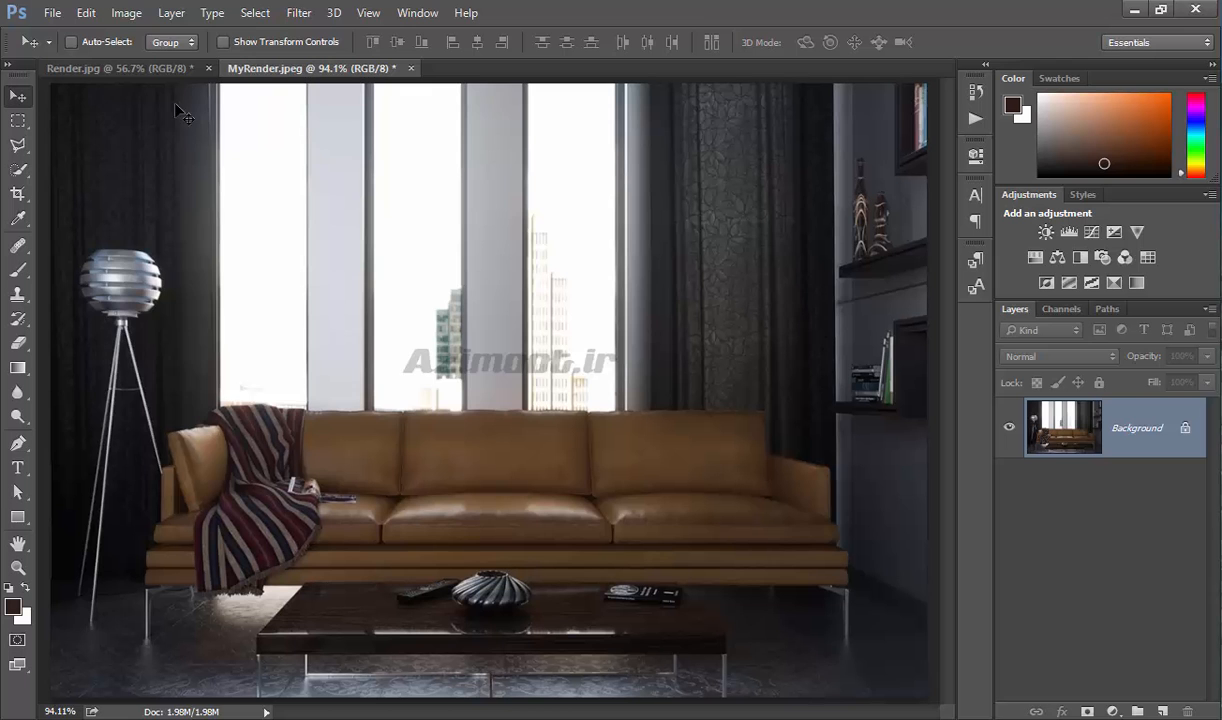
Step: Equalize the tones of MyRender.jpeg
click(131, 15)
mouse_move(188, 60)
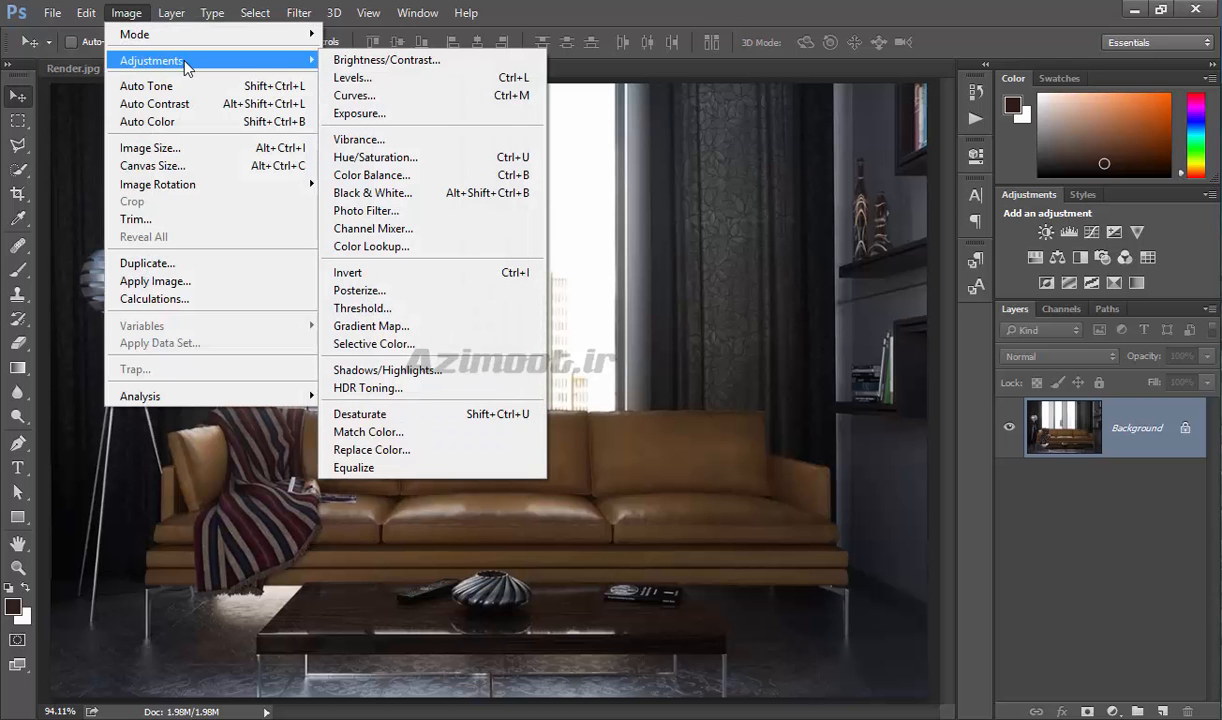
click(356, 468)
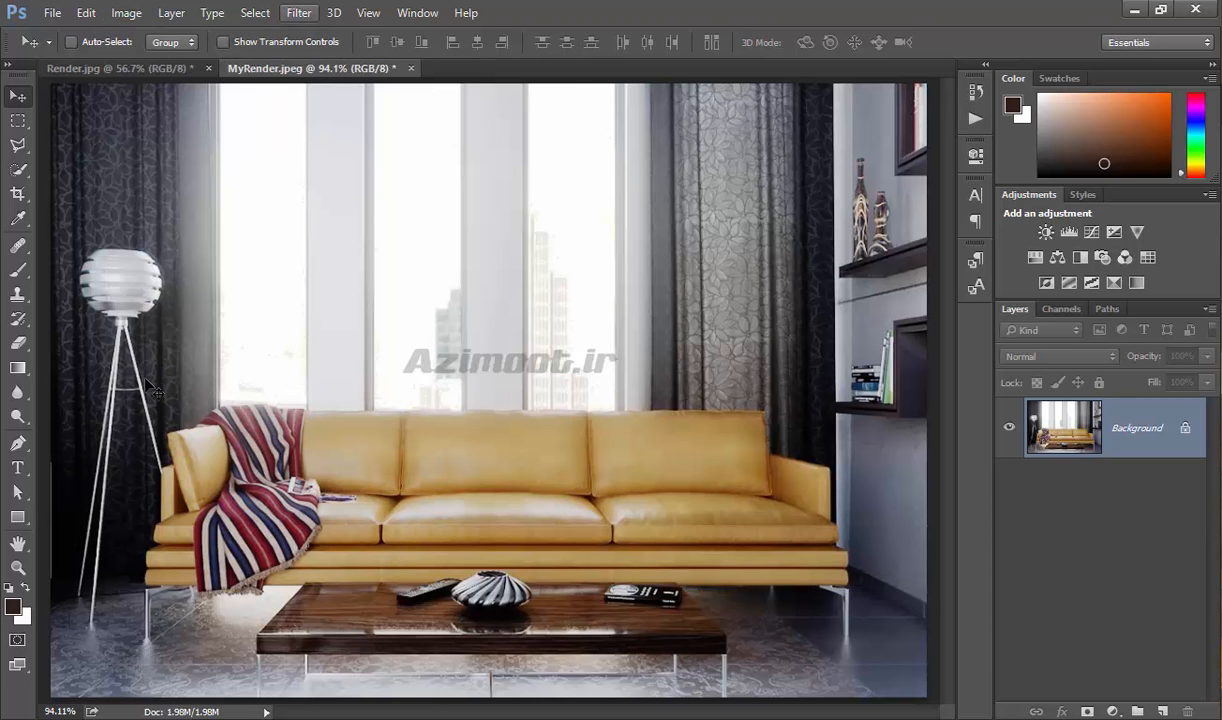
Step: Switch to Render.jpg, try equalizing it, and undo the equalization
click(158, 73)
click(126, 14)
mouse_move(141, 63)
click(658, 6)
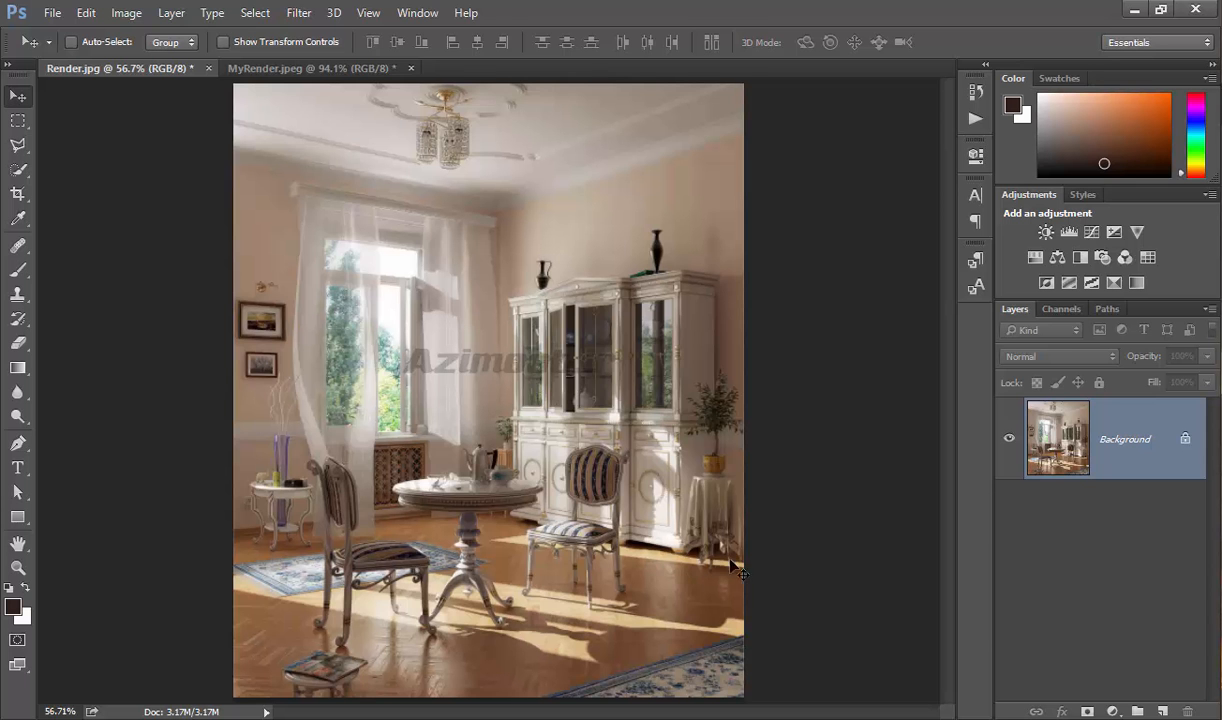
click(126, 13)
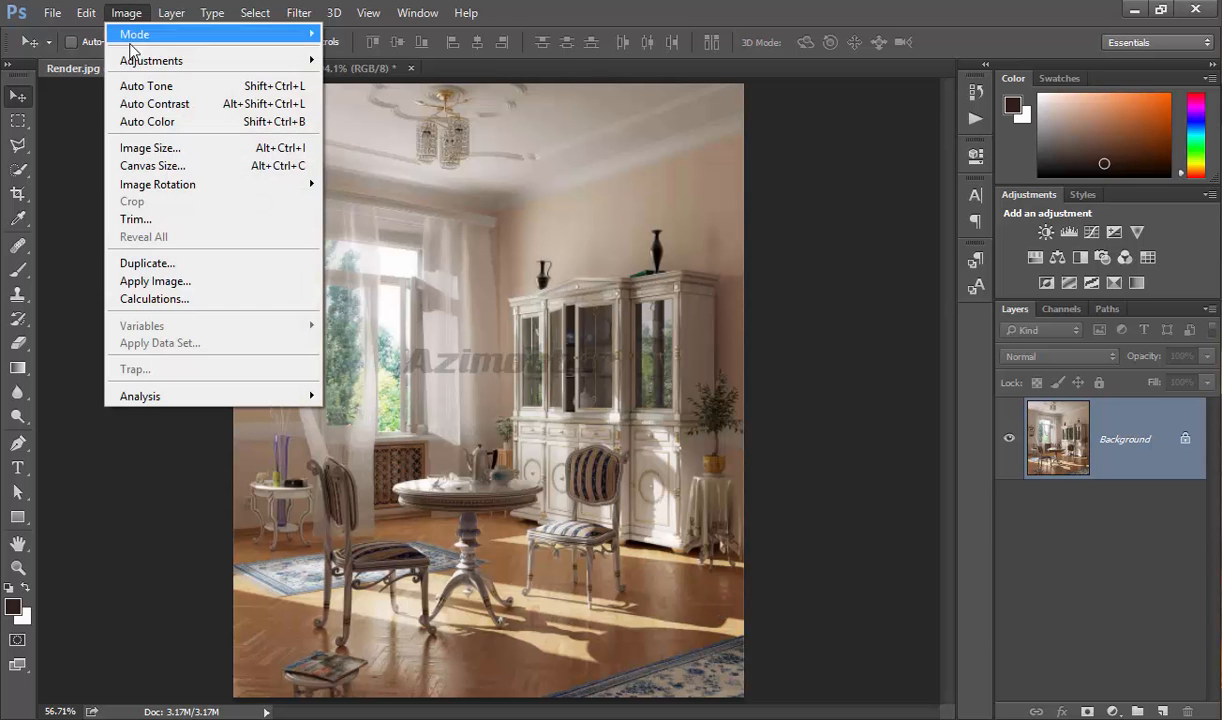
mouse_move(150, 60)
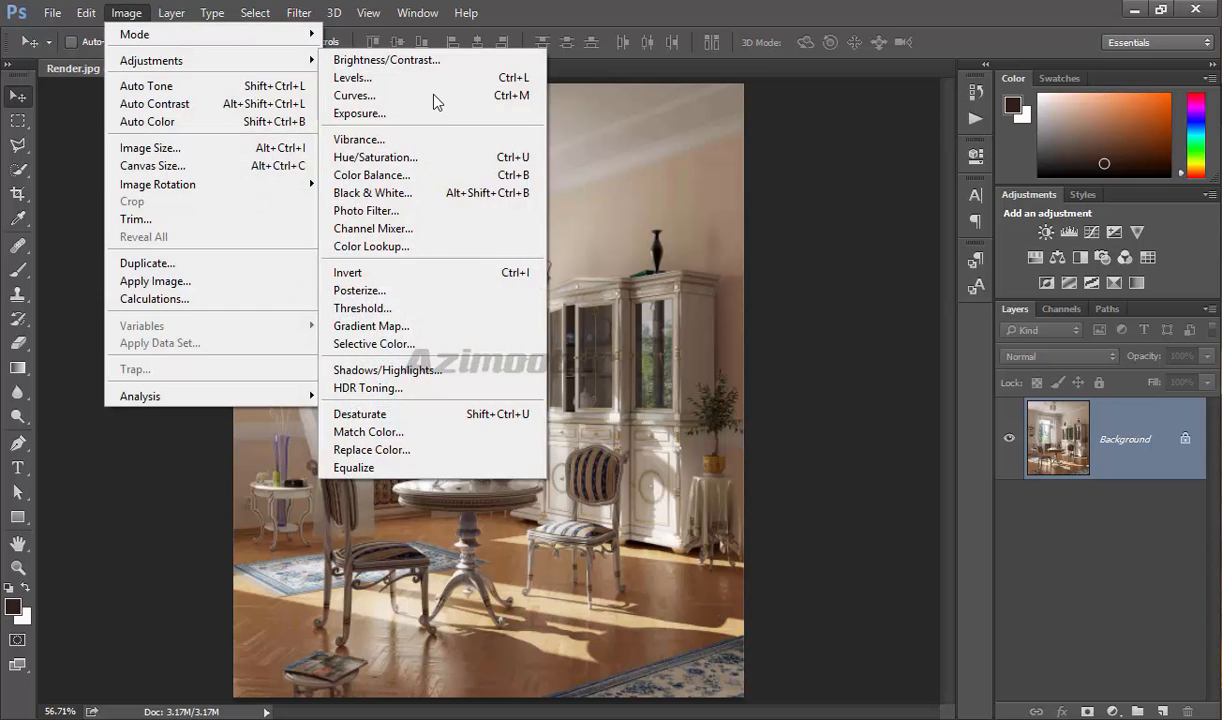
click(365, 467)
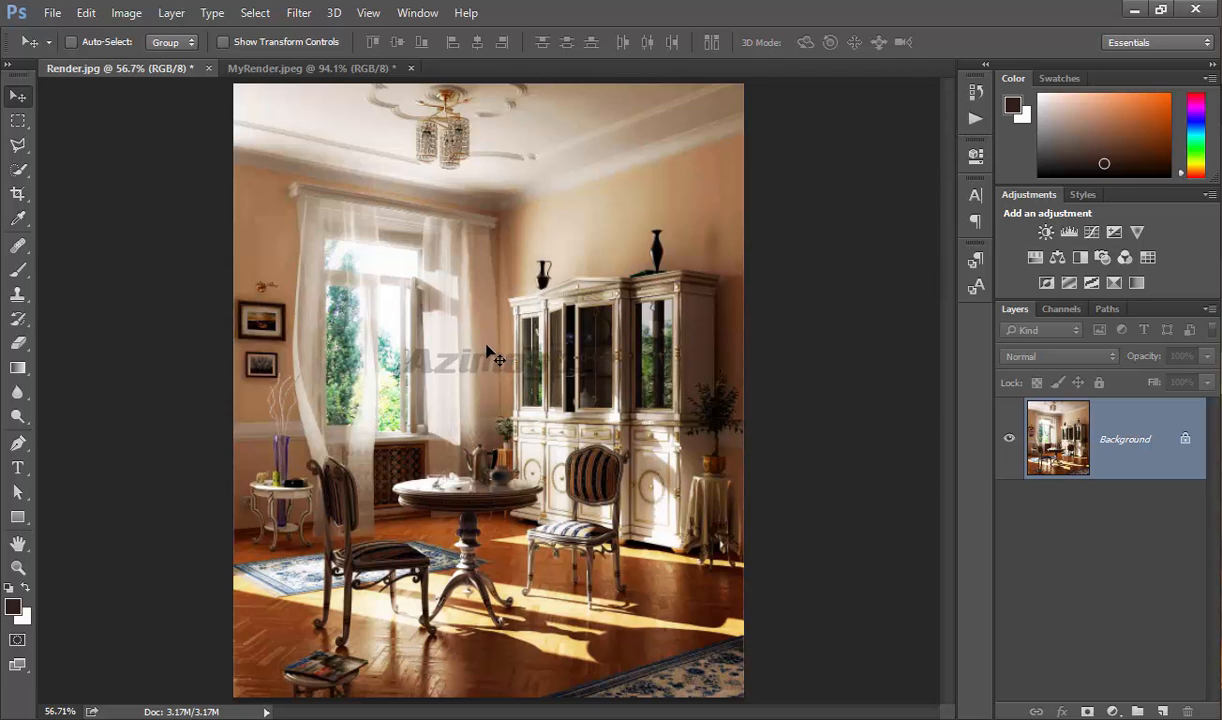
key(ctrl+z)
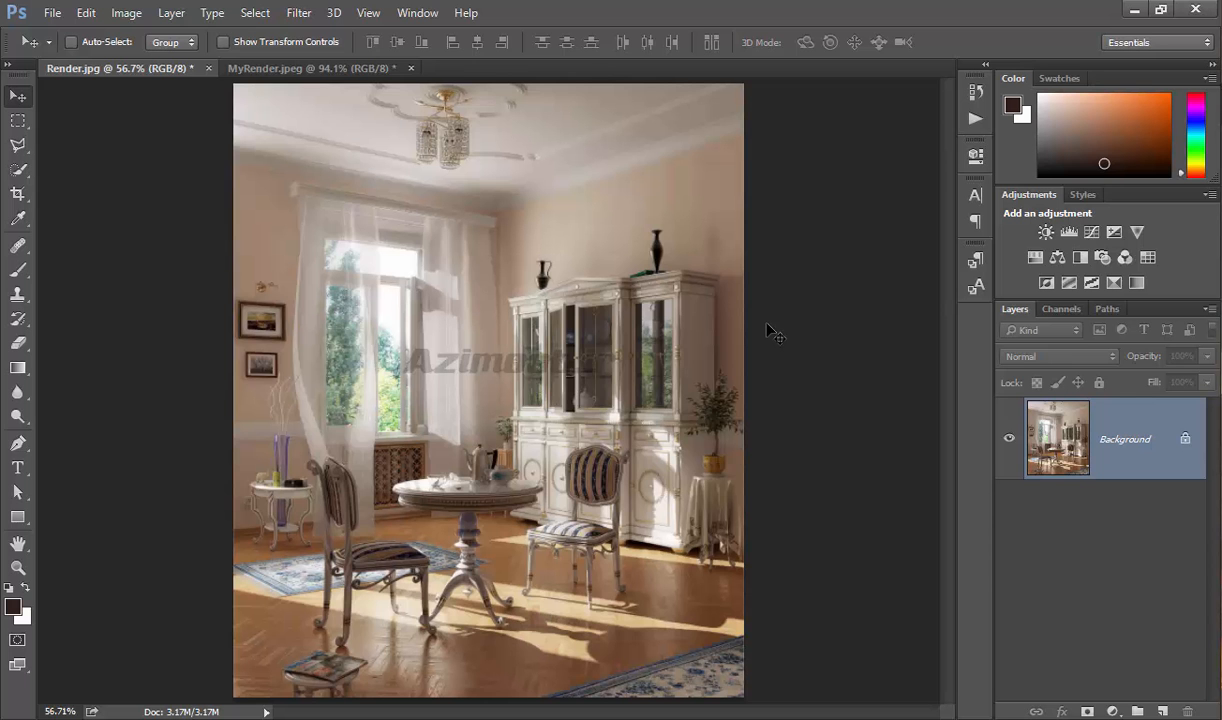
Step: Apply Auto Color and Auto Contrast to Render.jpg
click(140, 12)
mouse_move(171, 12)
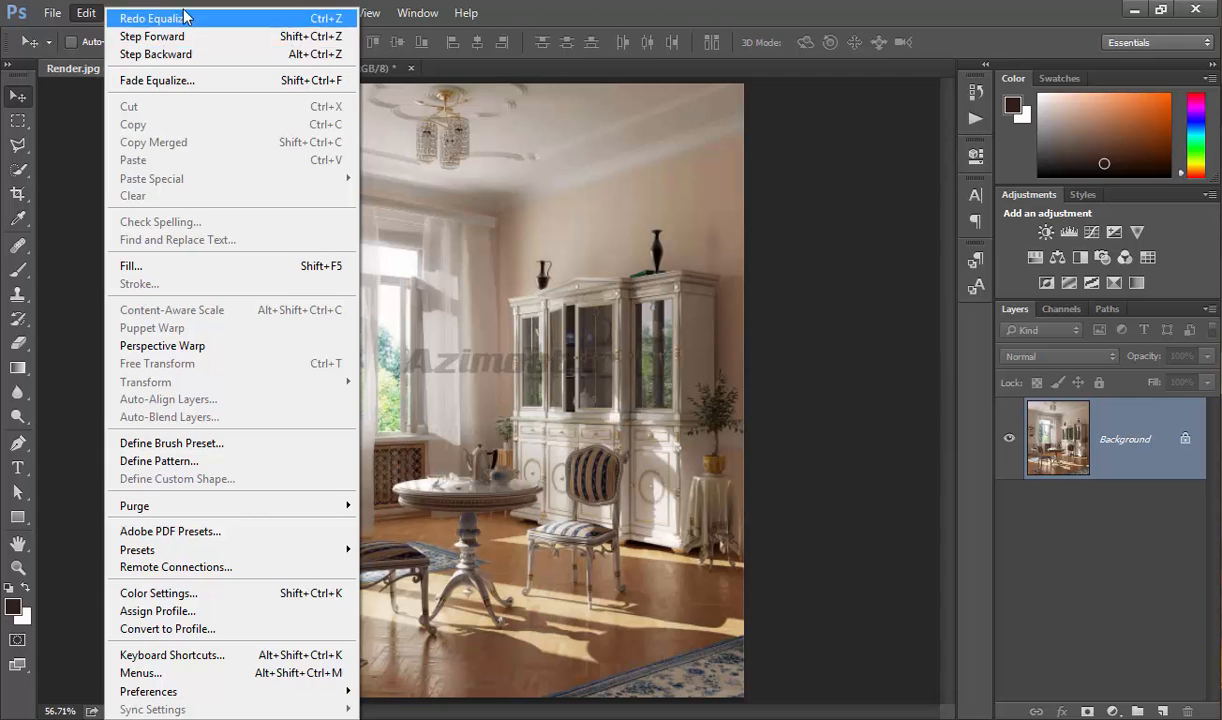
click(130, 18)
click(127, 13)
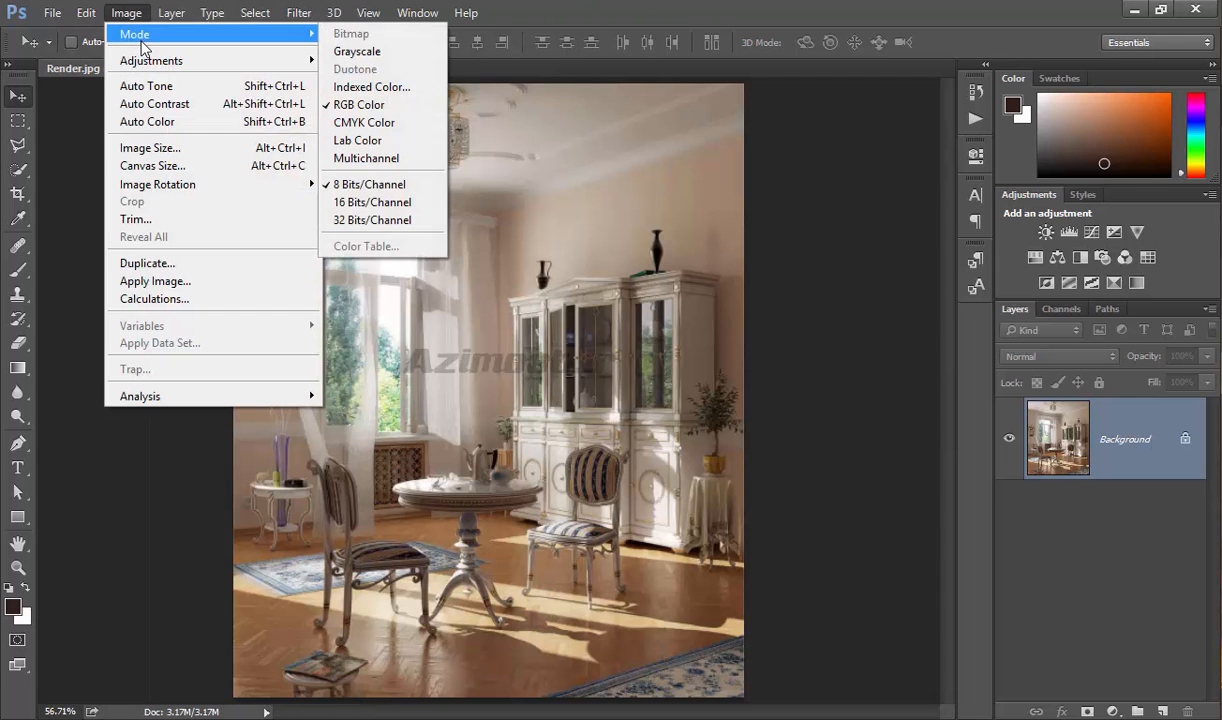
mouse_move(135, 60)
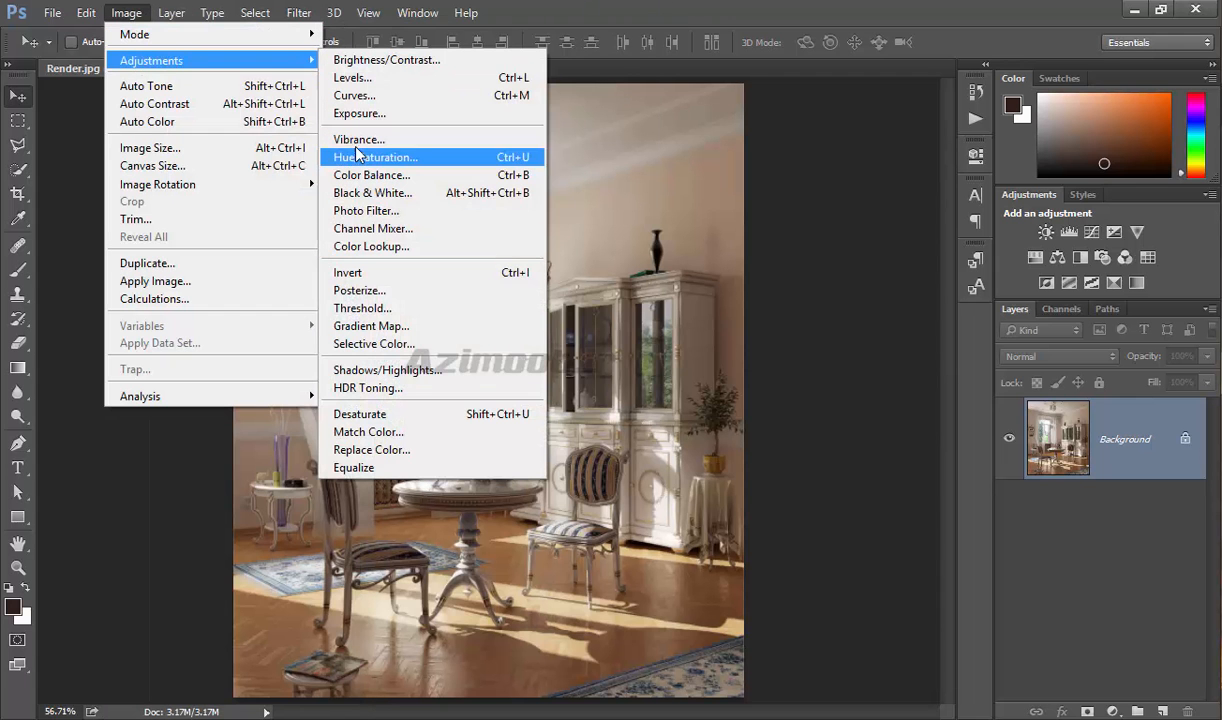
click(203, 124)
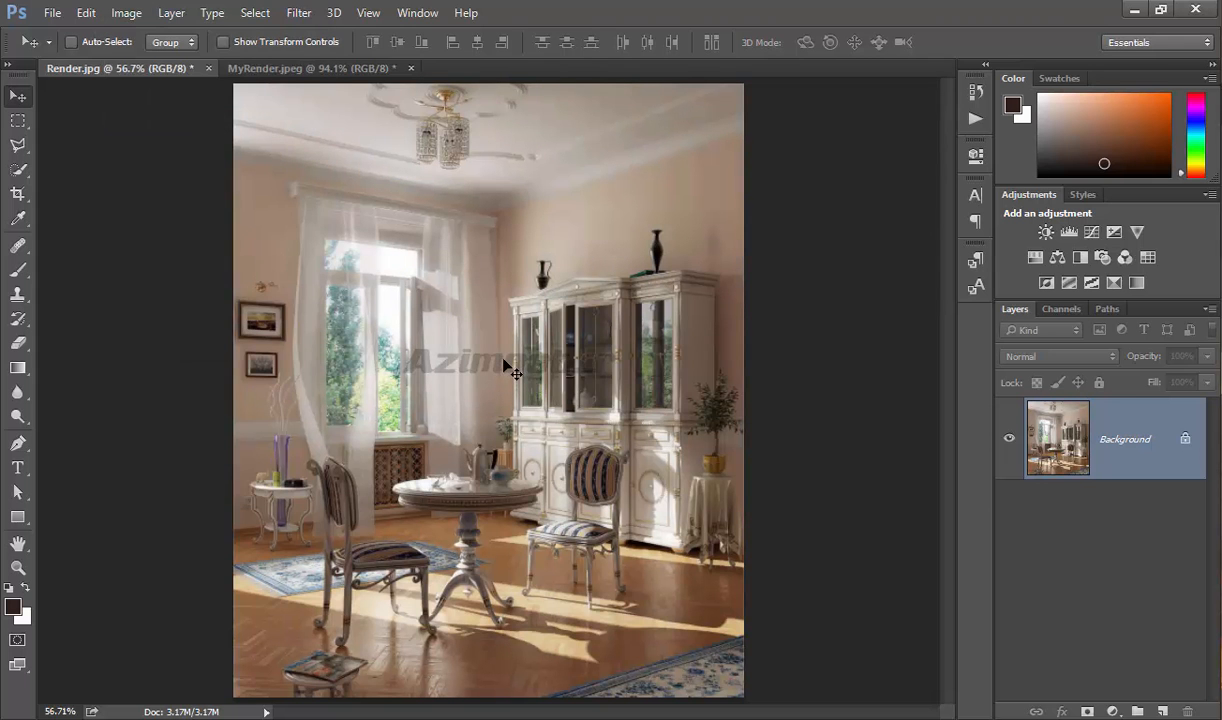
click(126, 13)
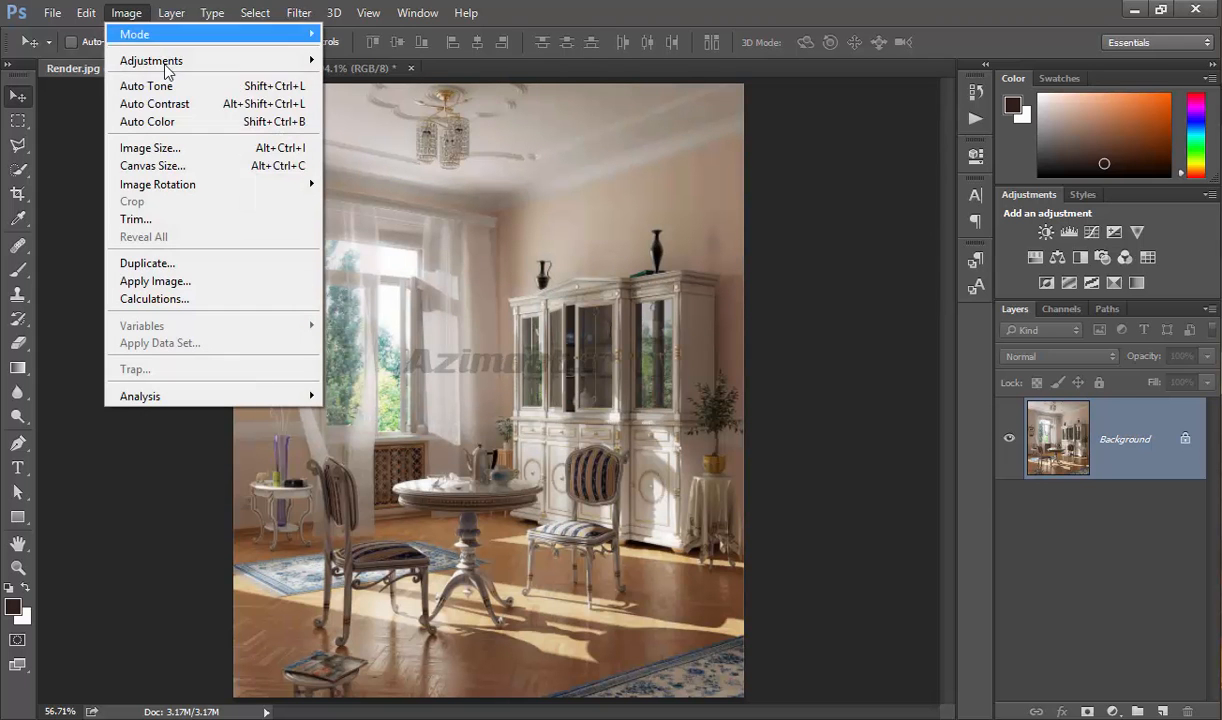
click(197, 106)
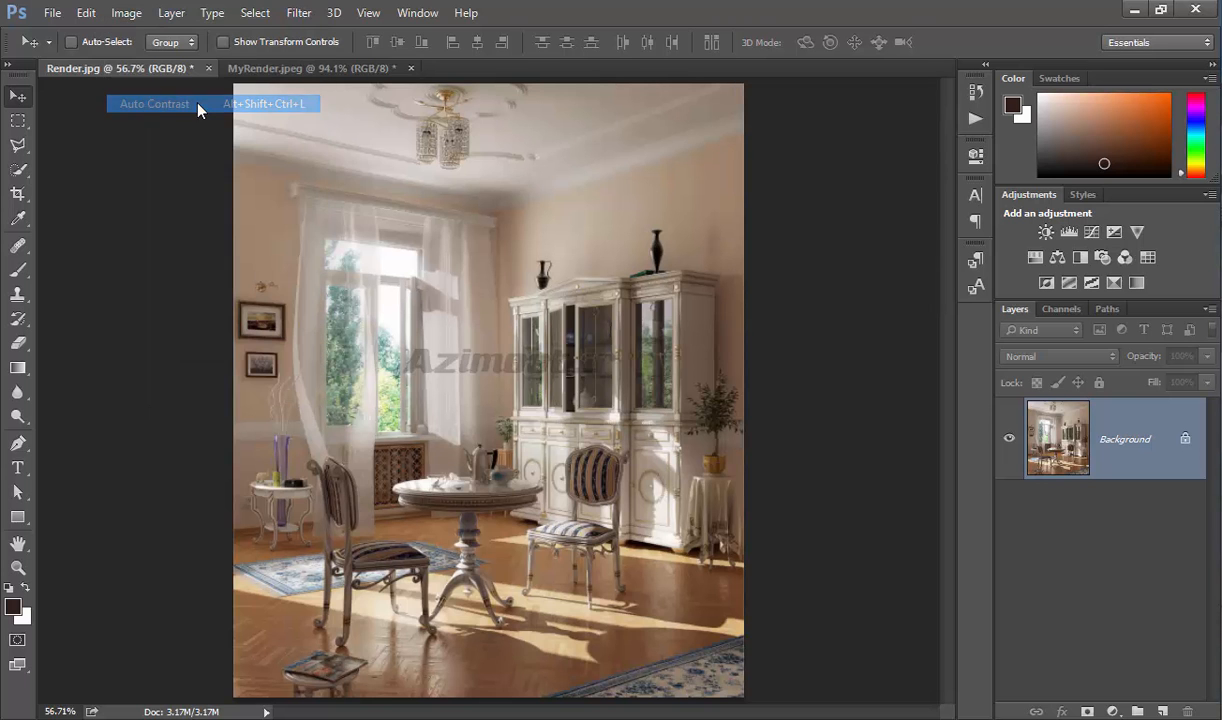
Step: Apply Auto Tone to Render.jpg
click(126, 13)
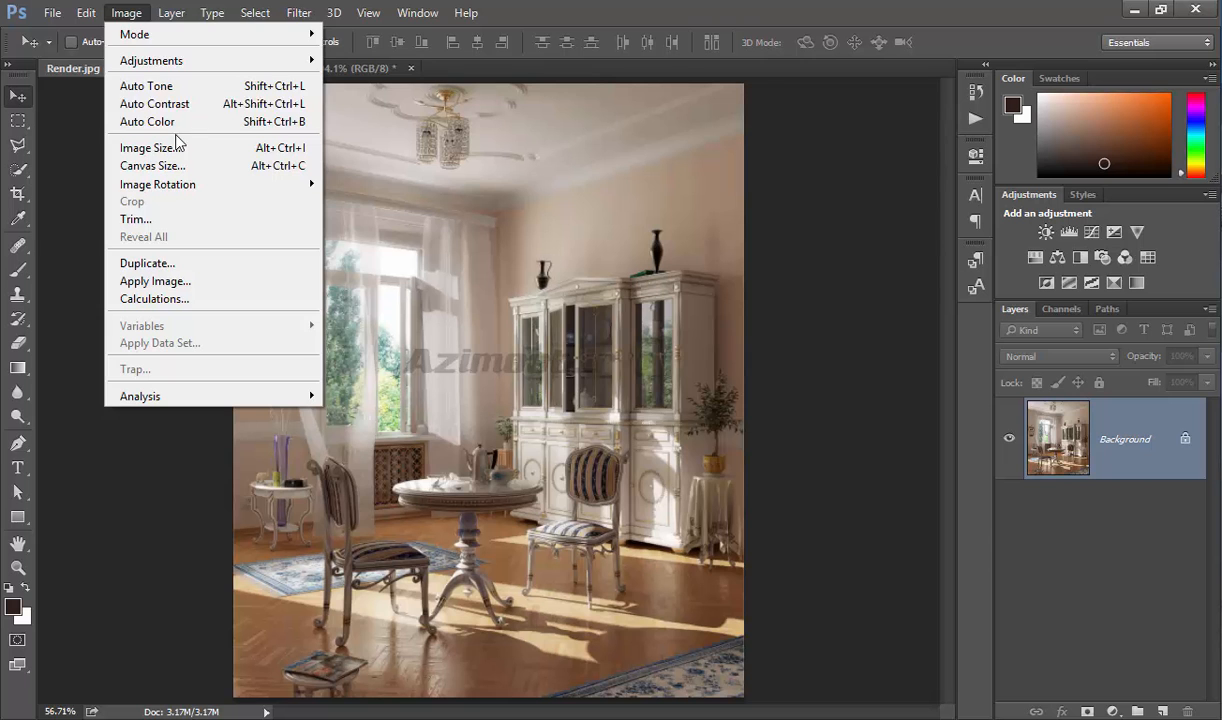
click(183, 93)
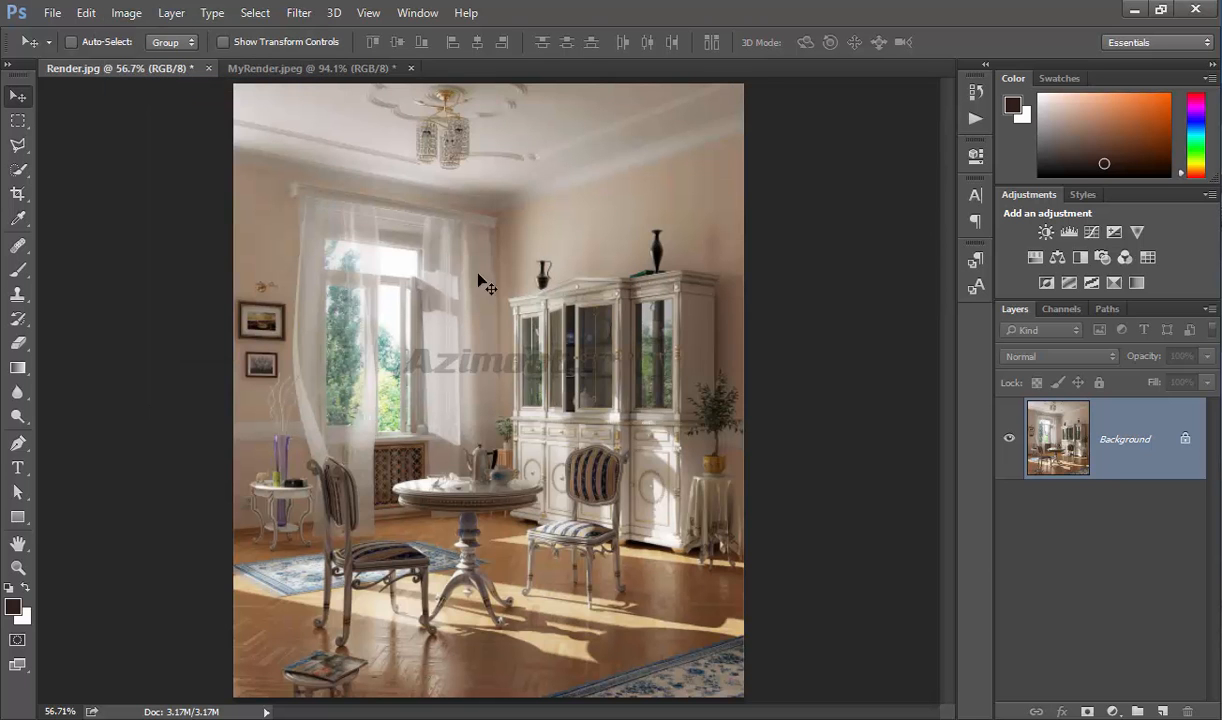
Step: In Image Size, try a resolution of 95.5 pixels/inch with resampling, and 86 pixels/inch with Resample turned off
click(132, 14)
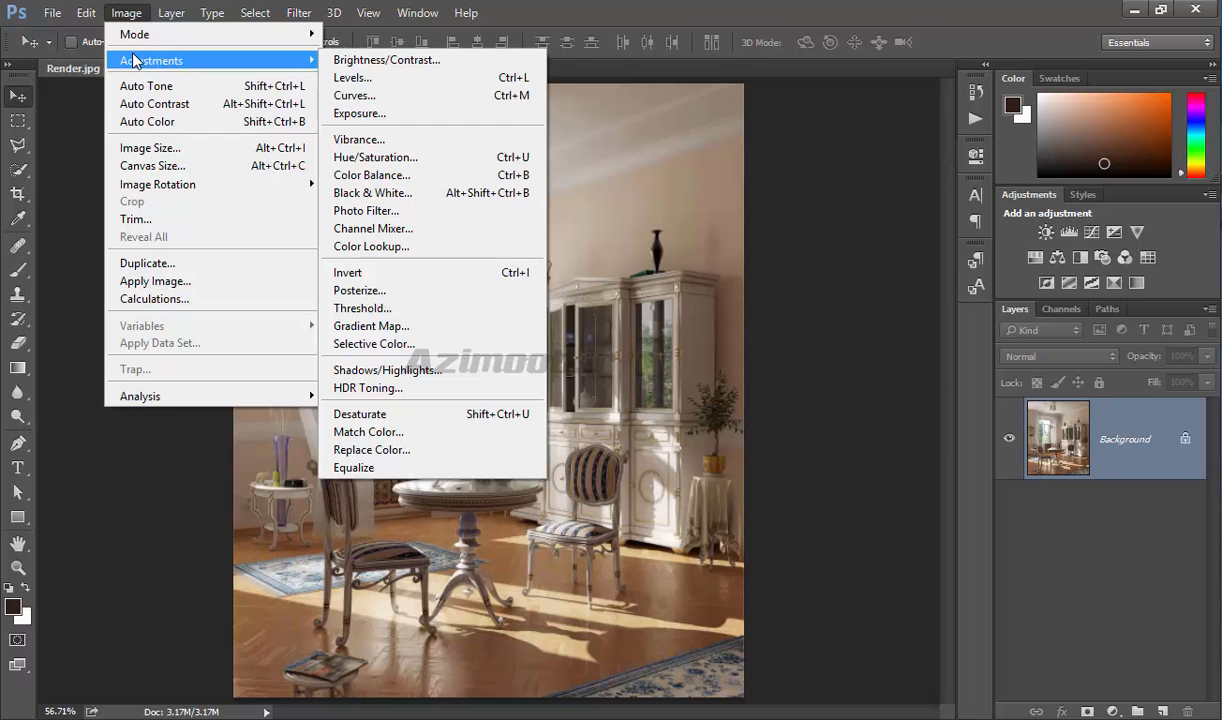
click(150, 148)
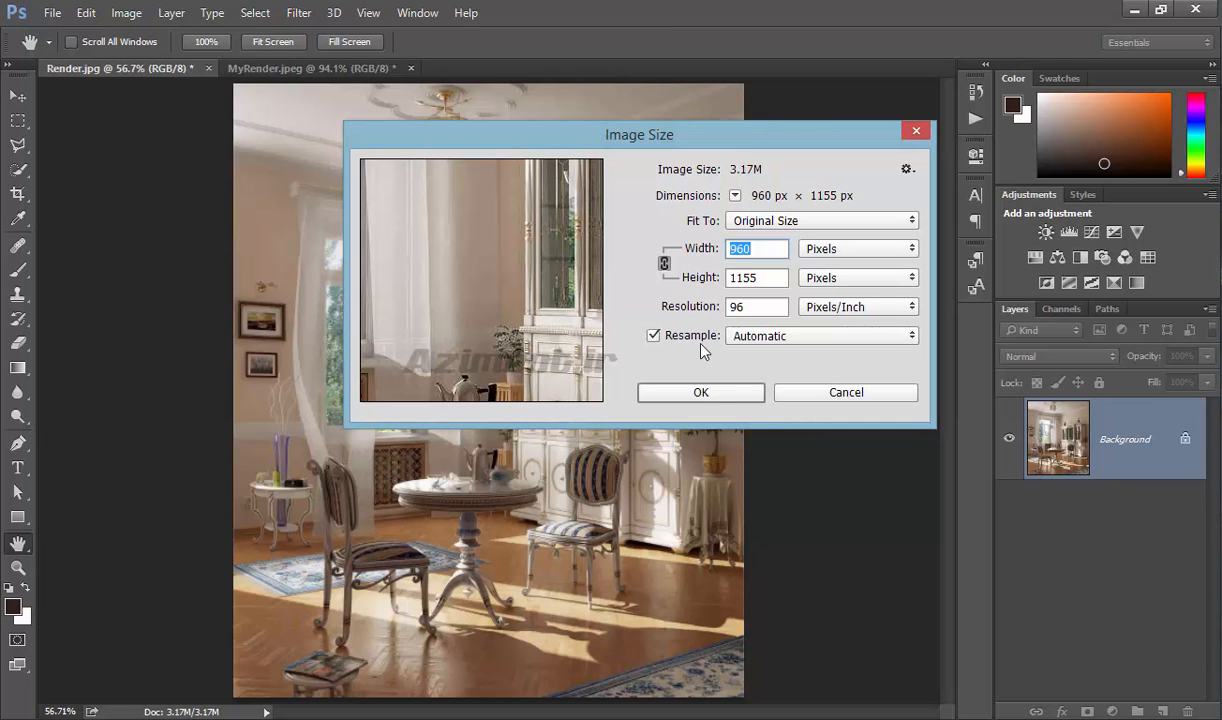
mouse_move(700, 314)
mouse_down()
mouse_move(651, 305)
mouse_move(703, 310)
mouse_move(693, 309)
mouse_up()
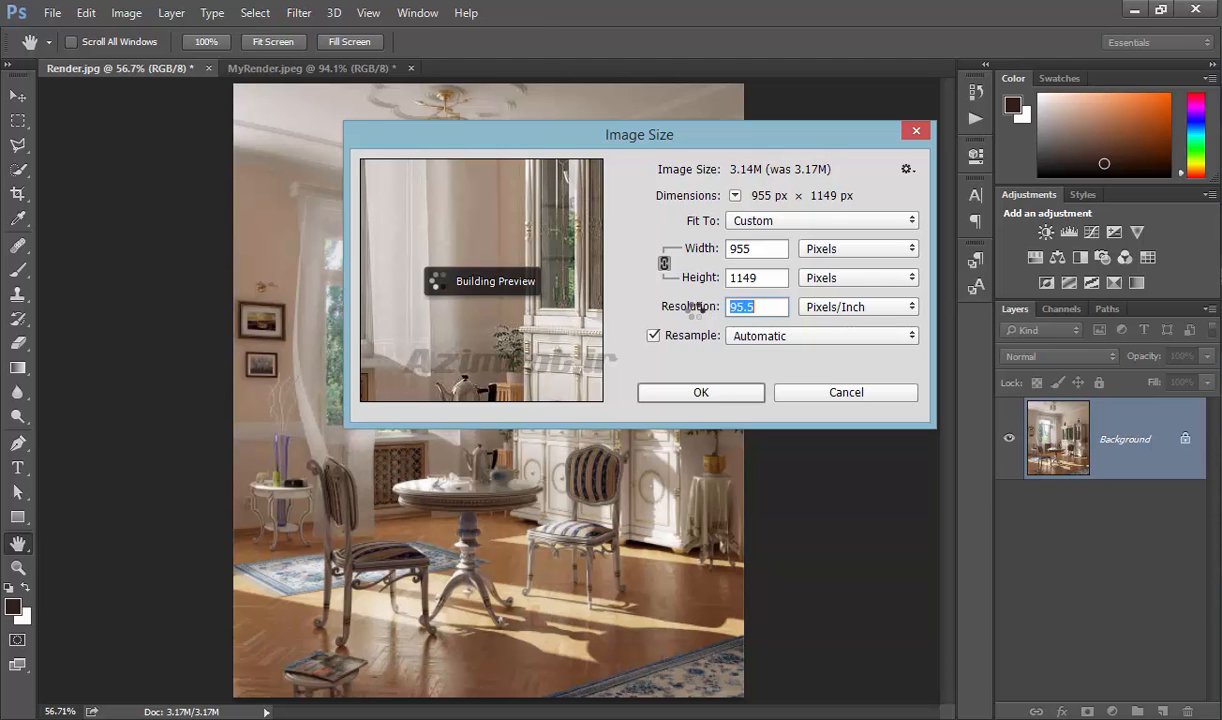
click(731, 249)
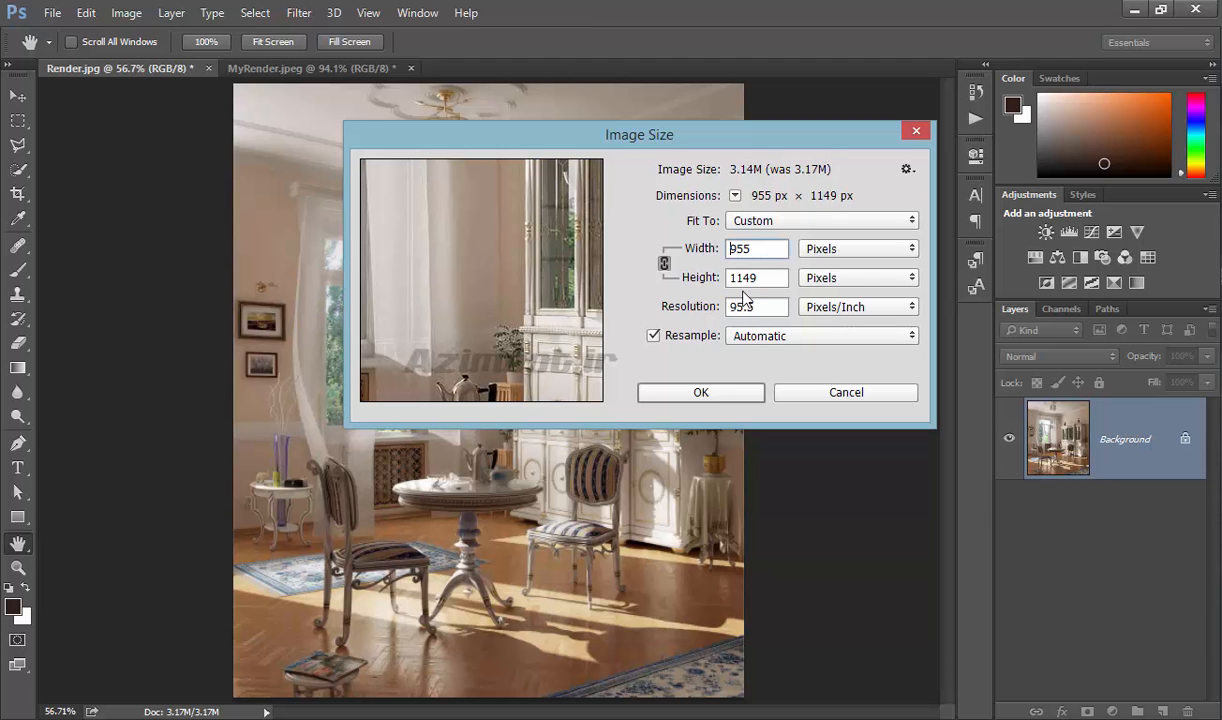
click(691, 336)
drag(680, 308, 600, 293)
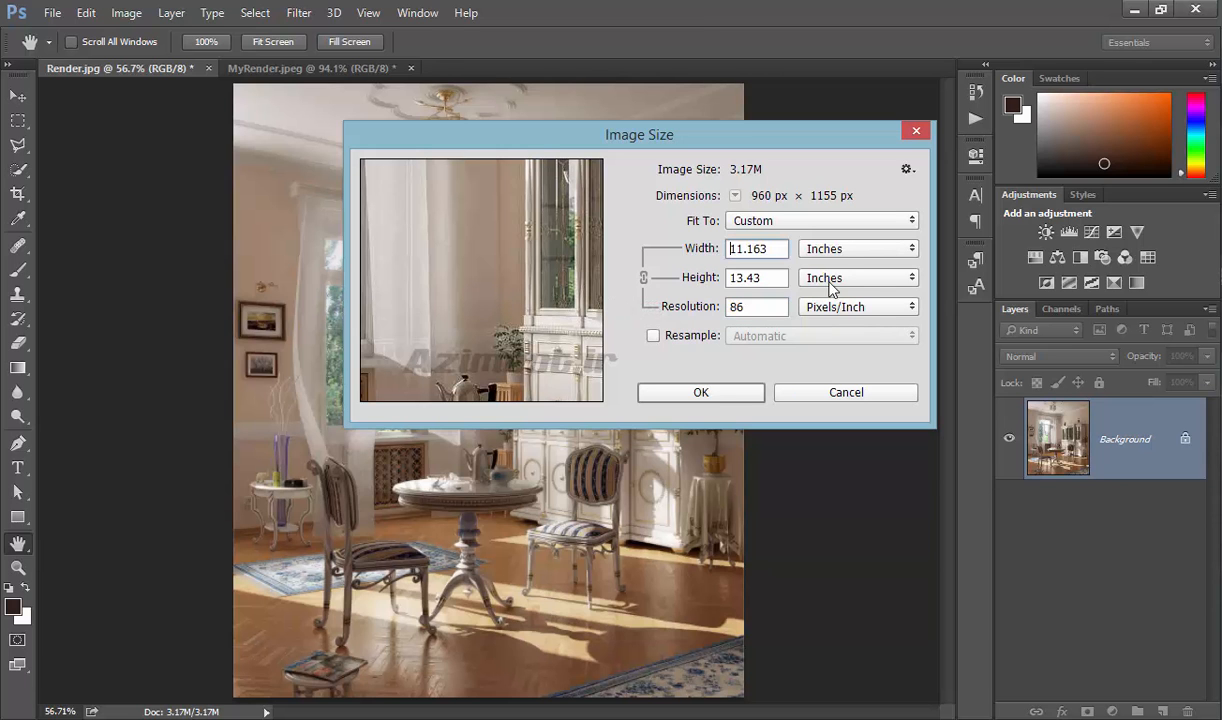
Step: Switch the image size units to centimeters and lower the resolution to 72.5 pixels/inch without resampling
click(836, 256)
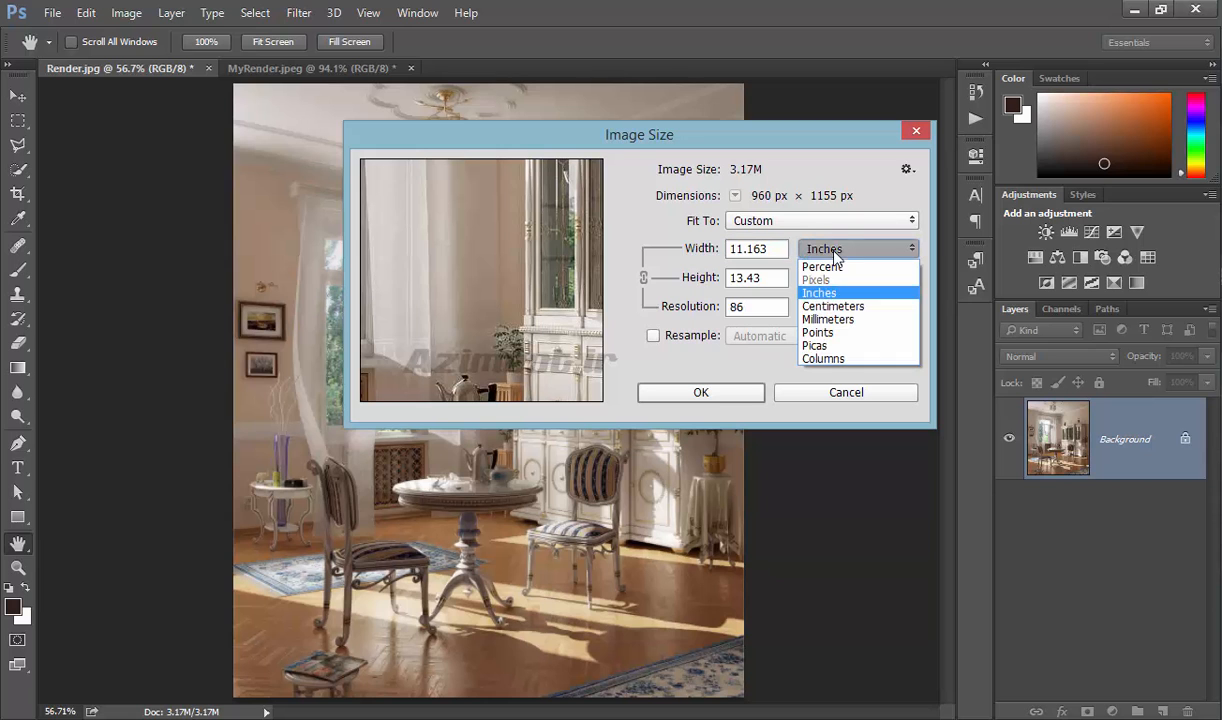
click(833, 306)
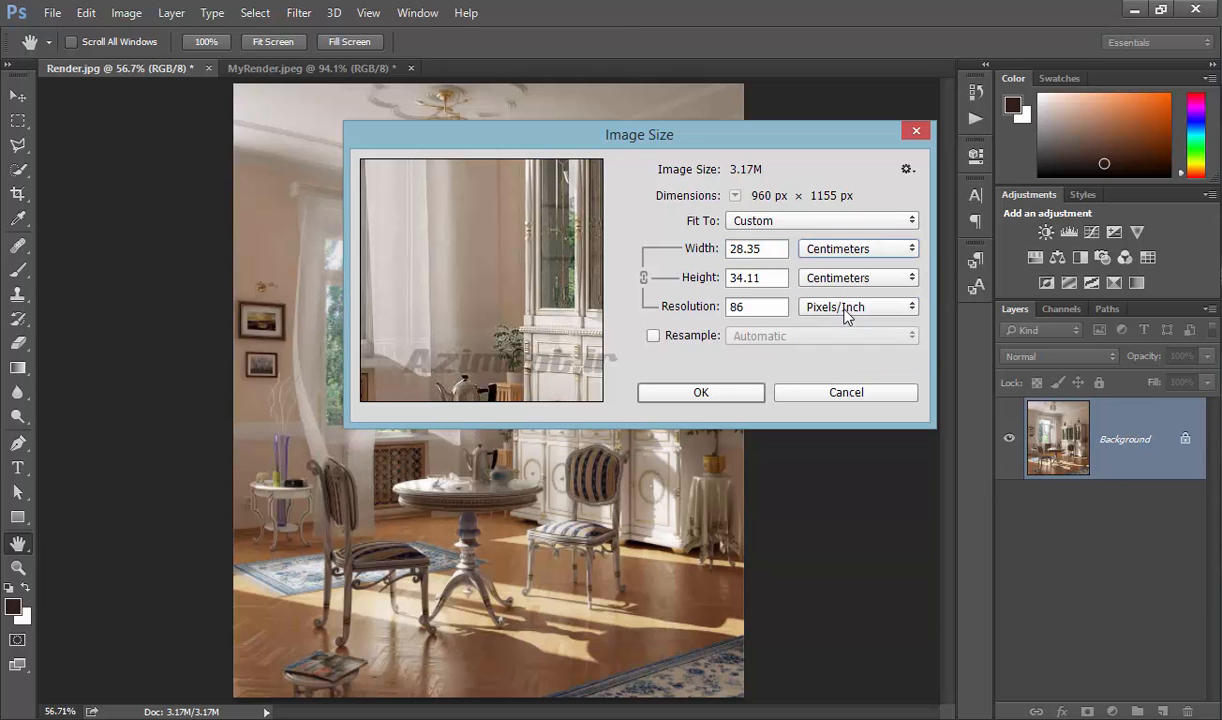
drag(698, 316, 570, 299)
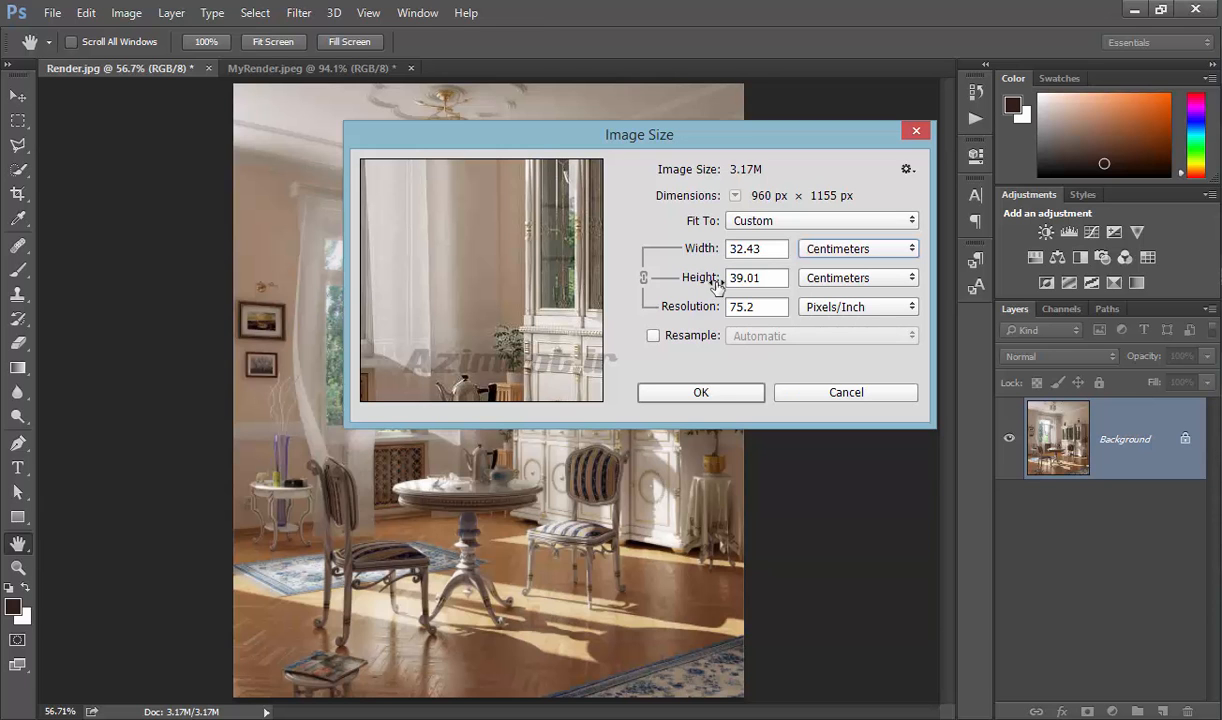
drag(704, 308, 678, 311)
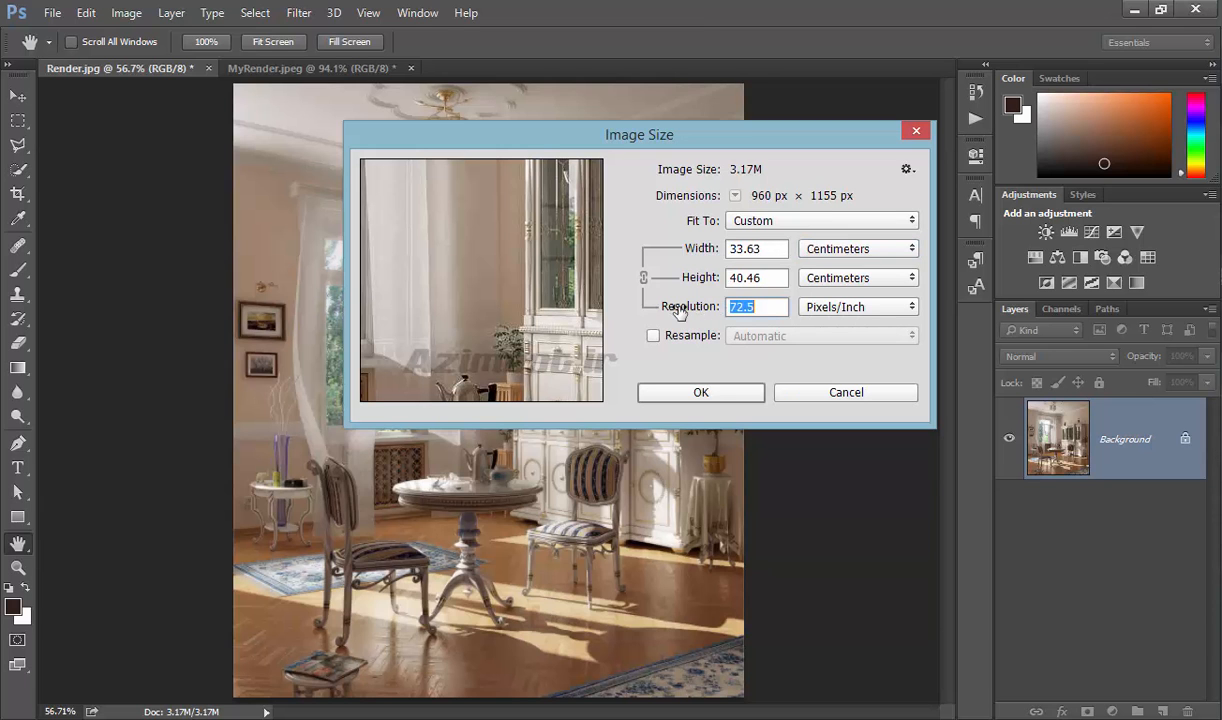
Step: Turn Resample back on and raise the resolution to 91.3 pixels/inch
click(692, 338)
mouse_move(675, 300)
mouse_down()
mouse_move(643, 297)
mouse_move(668, 297)
mouse_up()
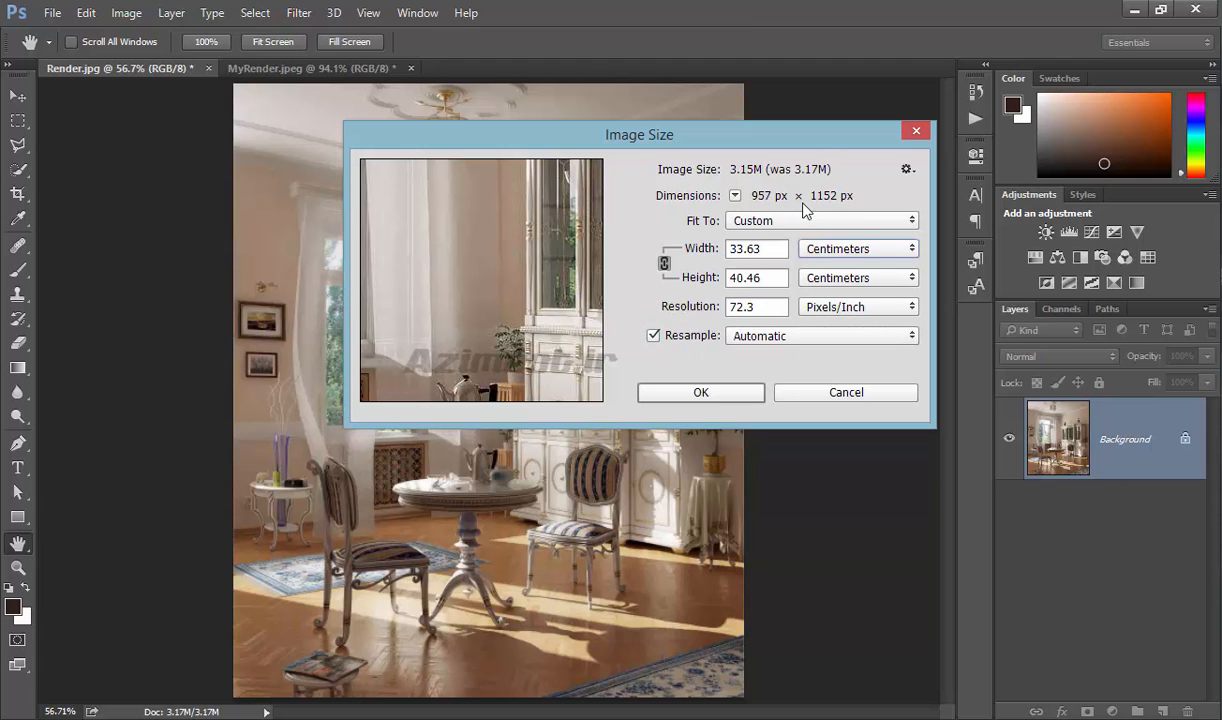
drag(704, 305, 750, 303)
text(73.6)
mouse_move(676, 305)
mouse_down()
mouse_move(708, 312)
mouse_move(697, 311)
mouse_up()
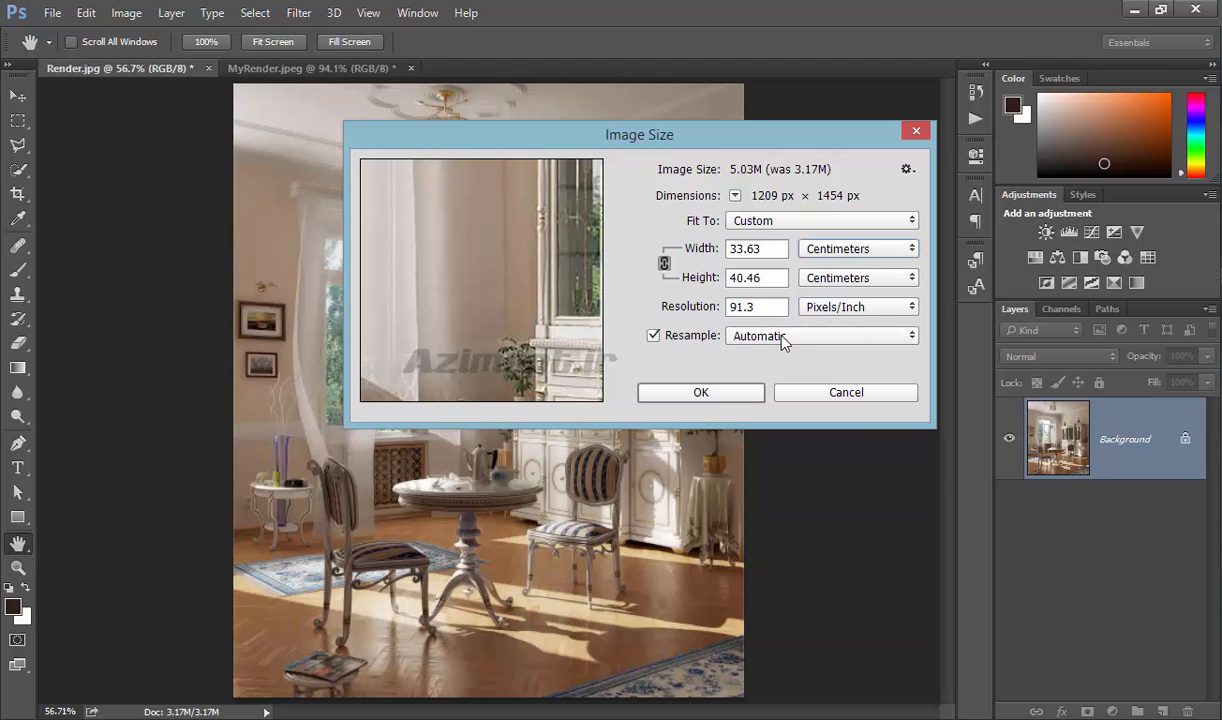
Step: Examine the available resampling methods, keep Automatic, and cancel the image resize
click(786, 341)
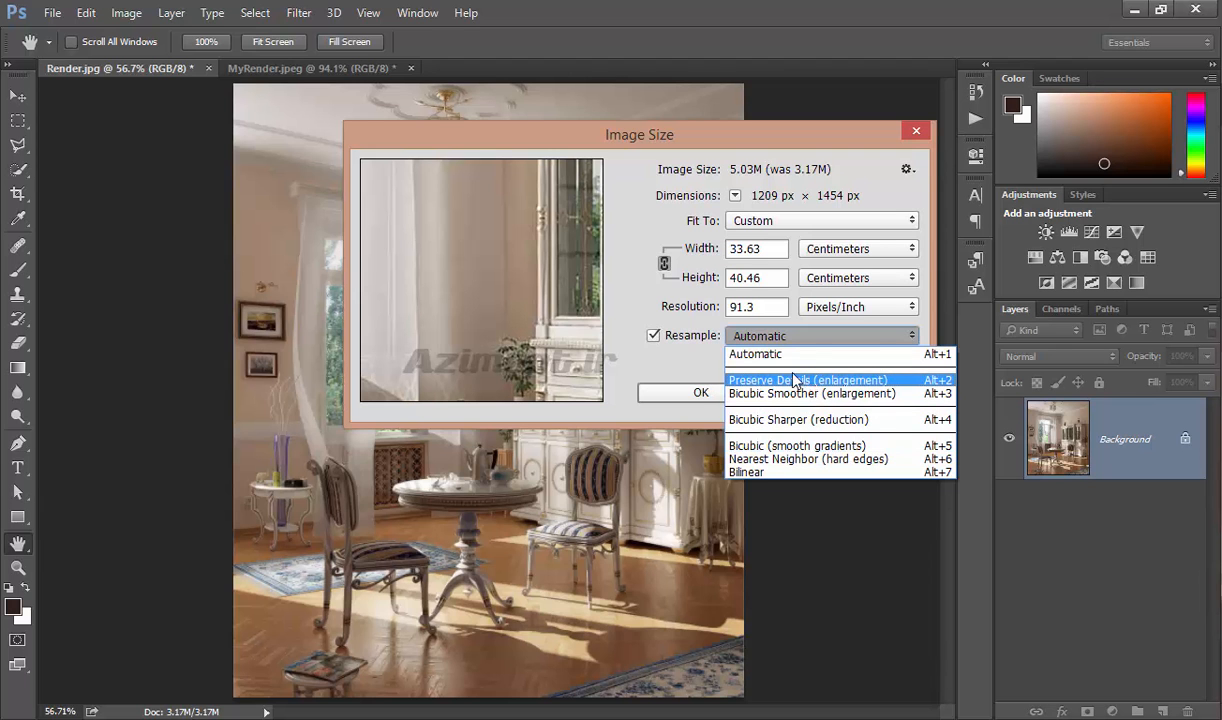
click(690, 362)
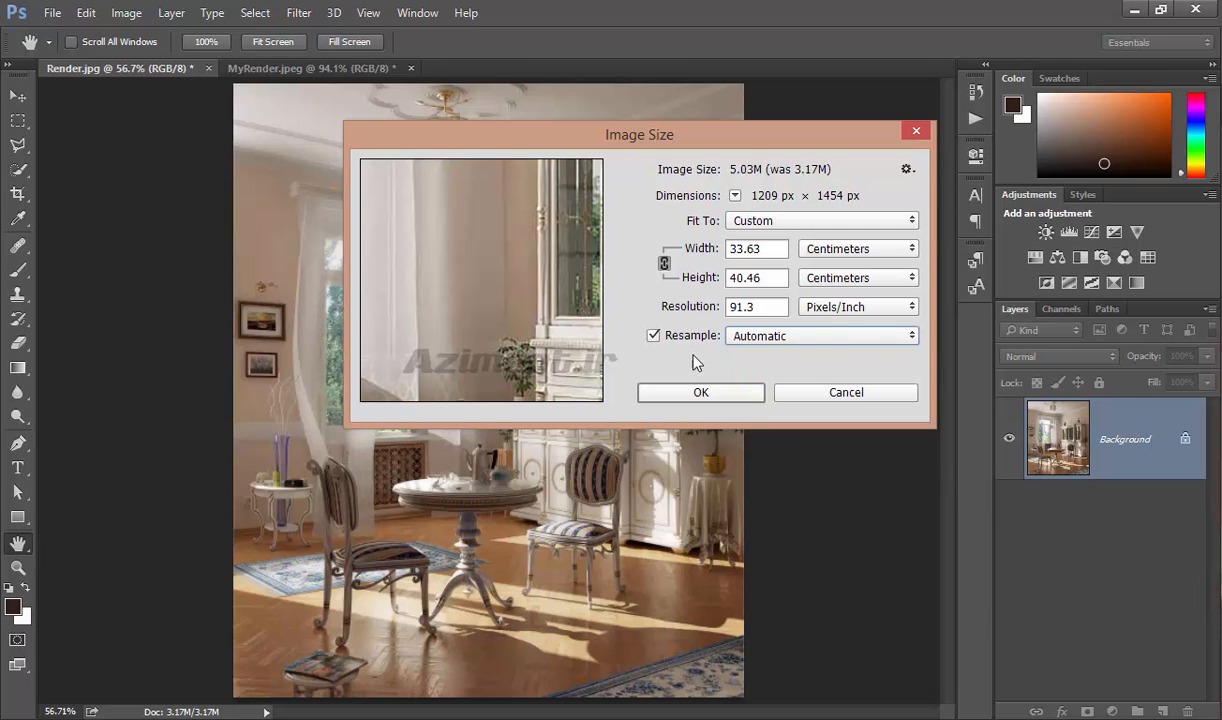
click(845, 393)
Step: Enlarge the canvas of Render.jpg to 34.4 by 43.931 inches around the centered image, and fit it to the view
click(131, 13)
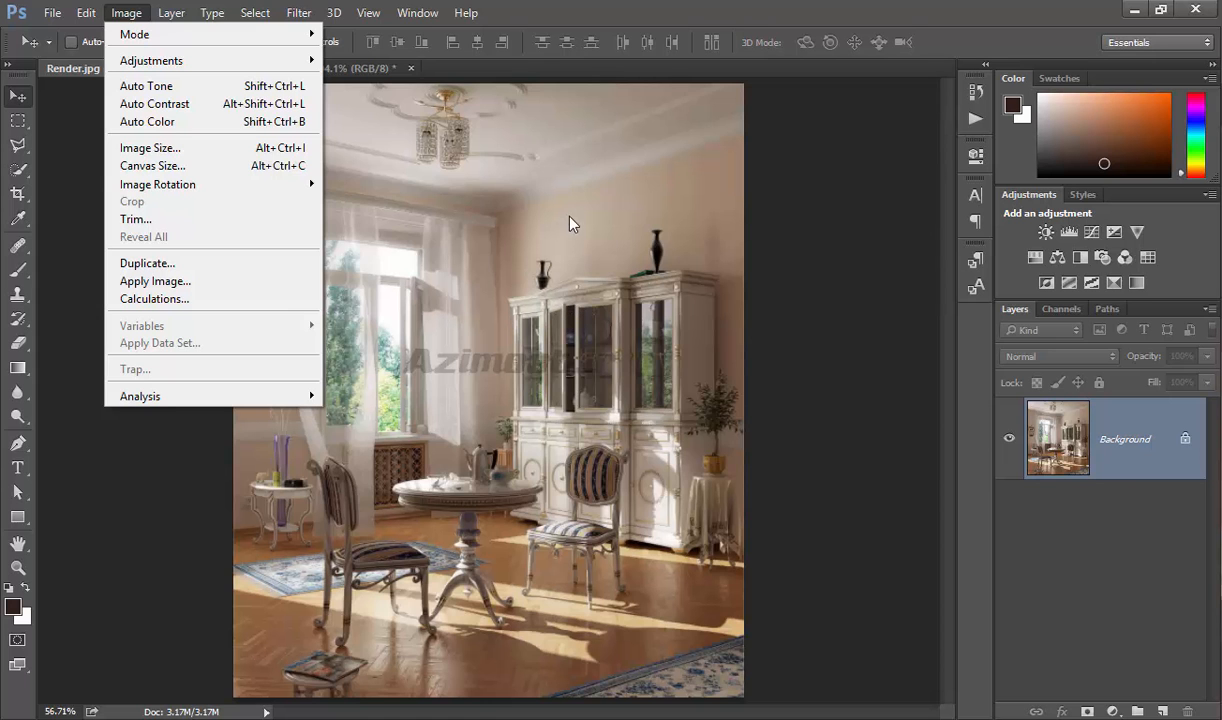
click(193, 170)
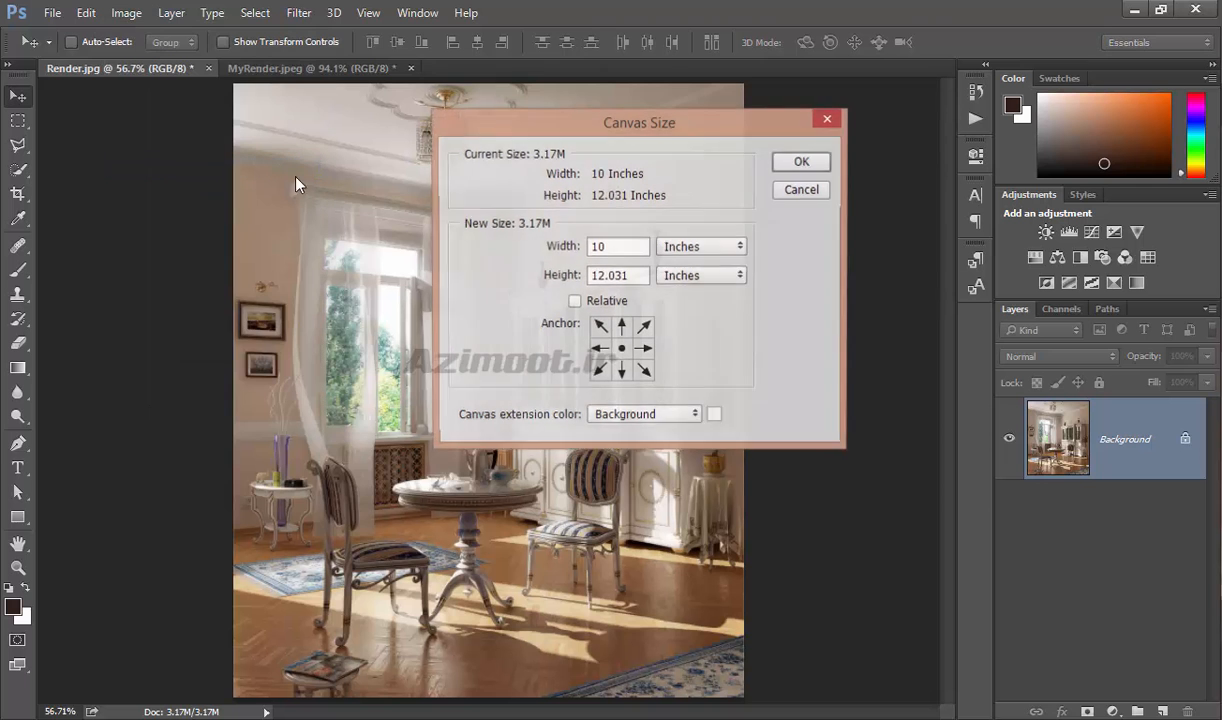
drag(541, 250, 578, 250)
text(34.4)
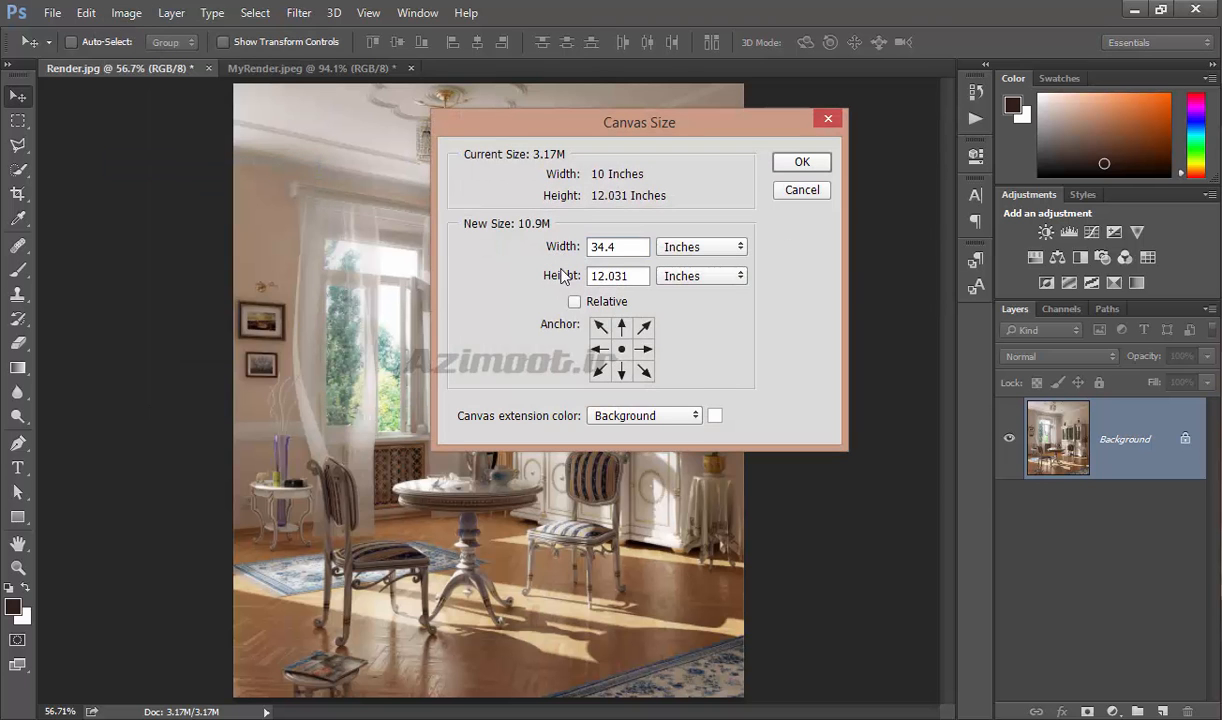
click(551, 276)
text(43.601)
click(790, 162)
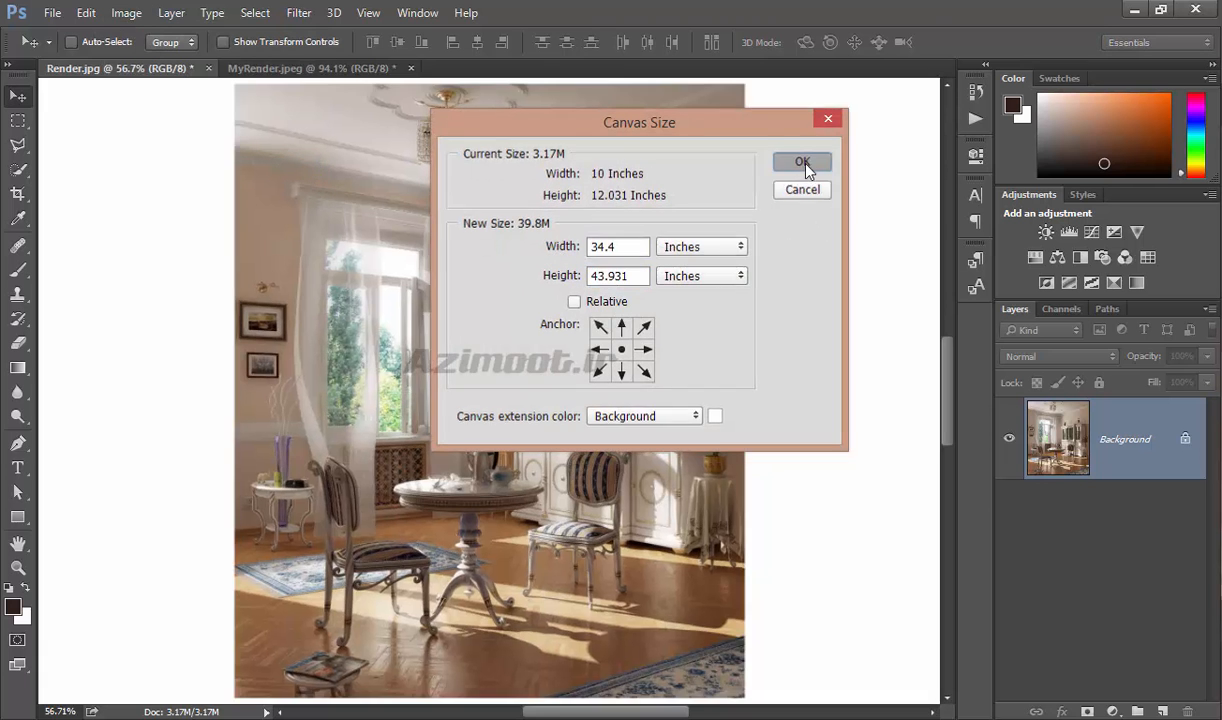
key(ctrl+0)
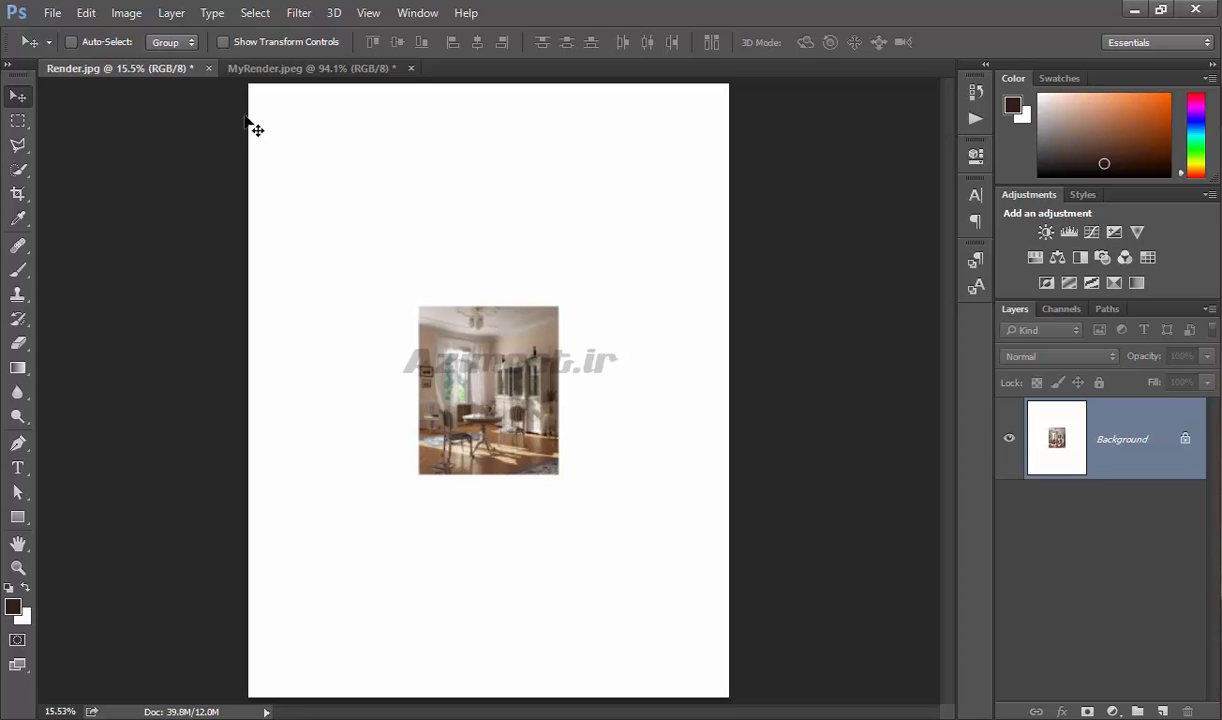
Step: Try rotating the whole image by 180°, and undo the rotation
click(128, 13)
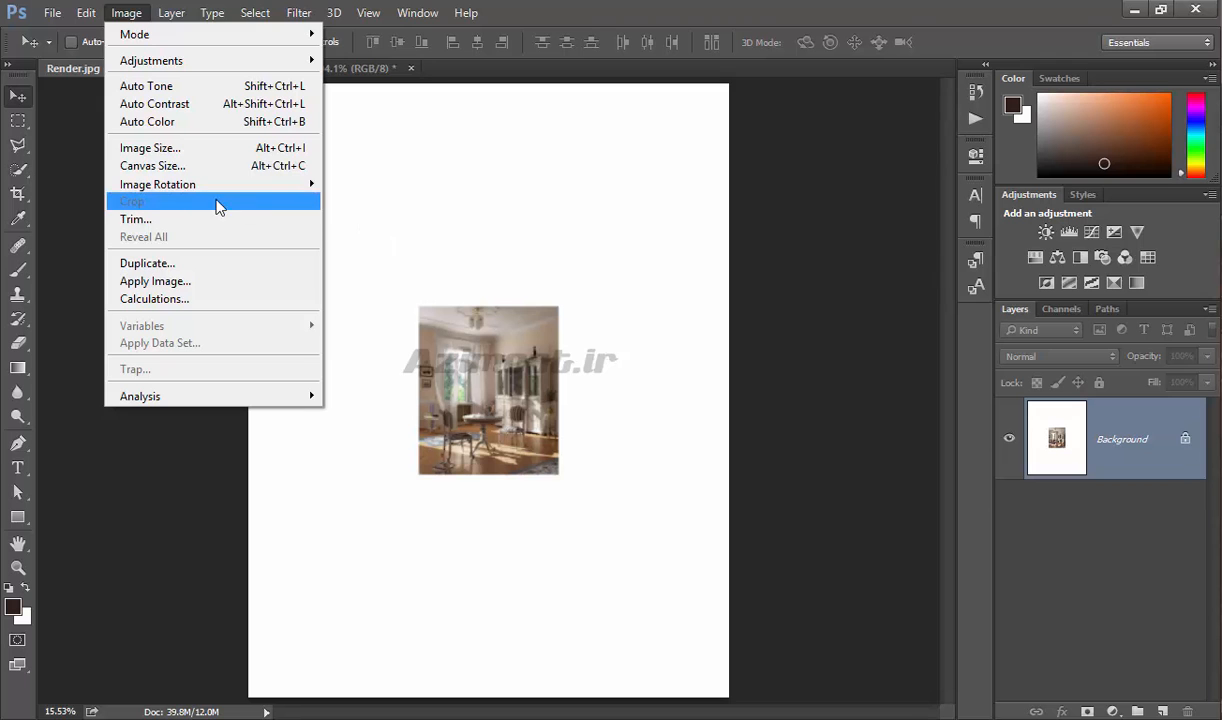
mouse_move(180, 188)
click(345, 185)
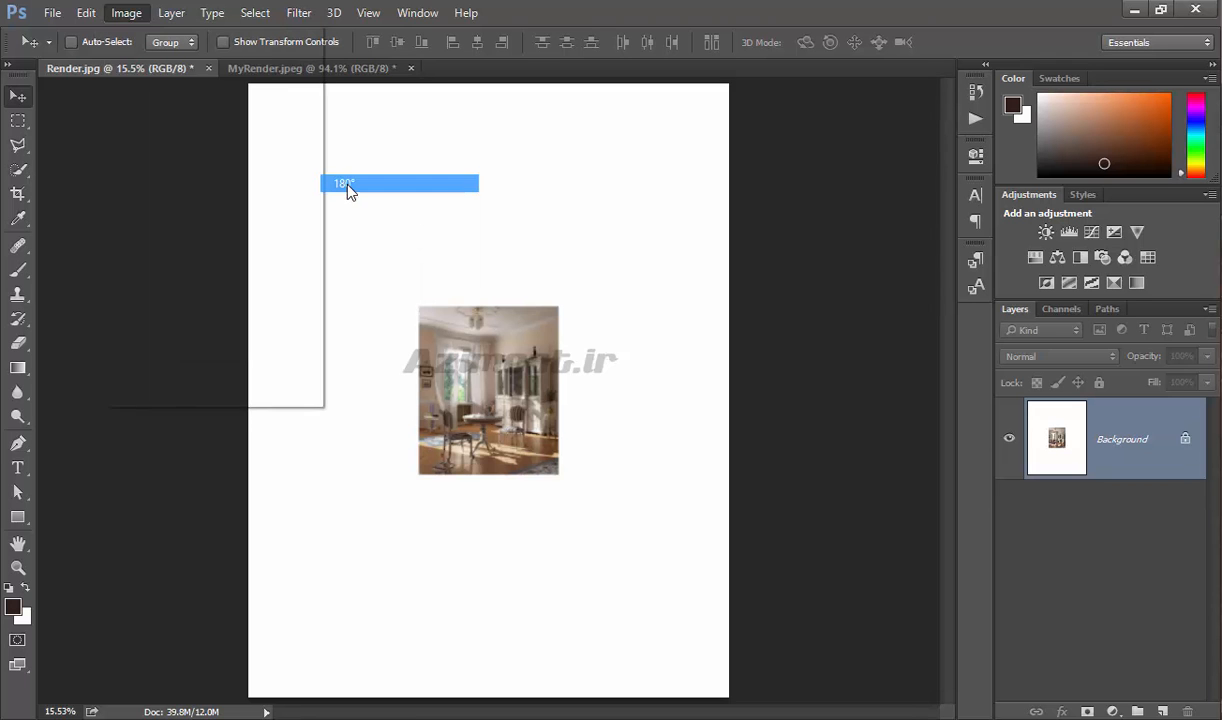
key(ctrl+z)
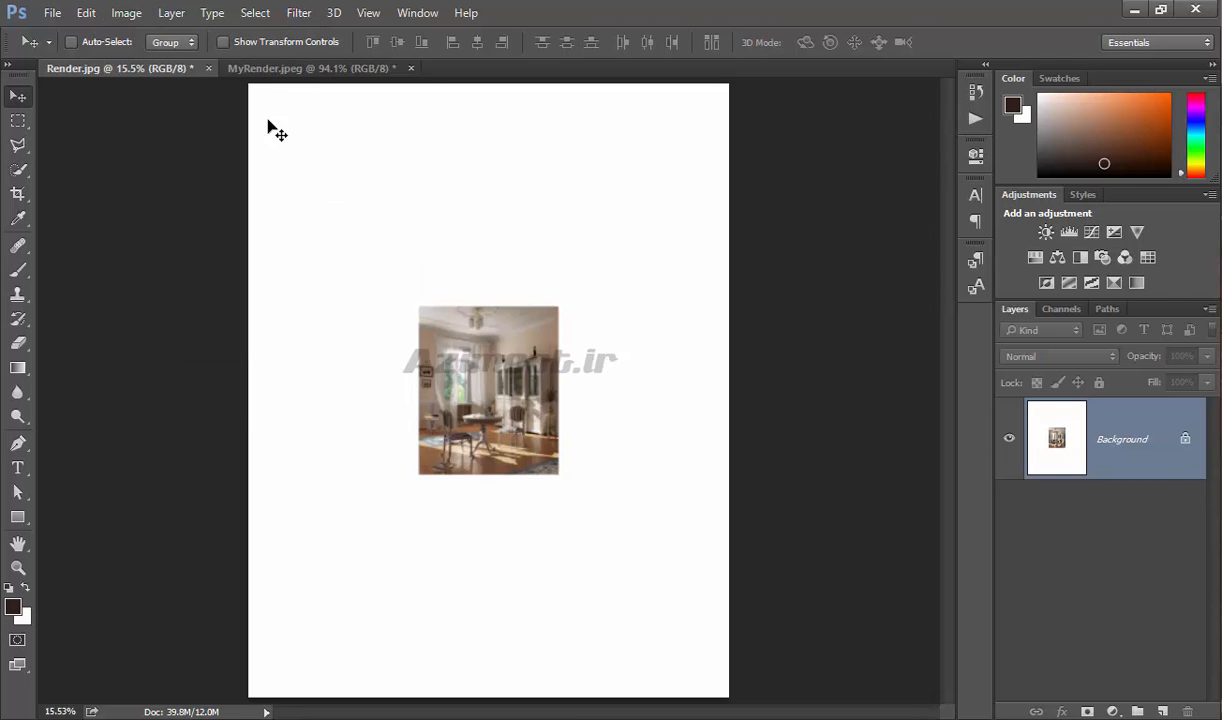
Step: Trim the white border from all four sides based on the top left pixel color, and fit the image to the view
click(126, 12)
mouse_move(208, 188)
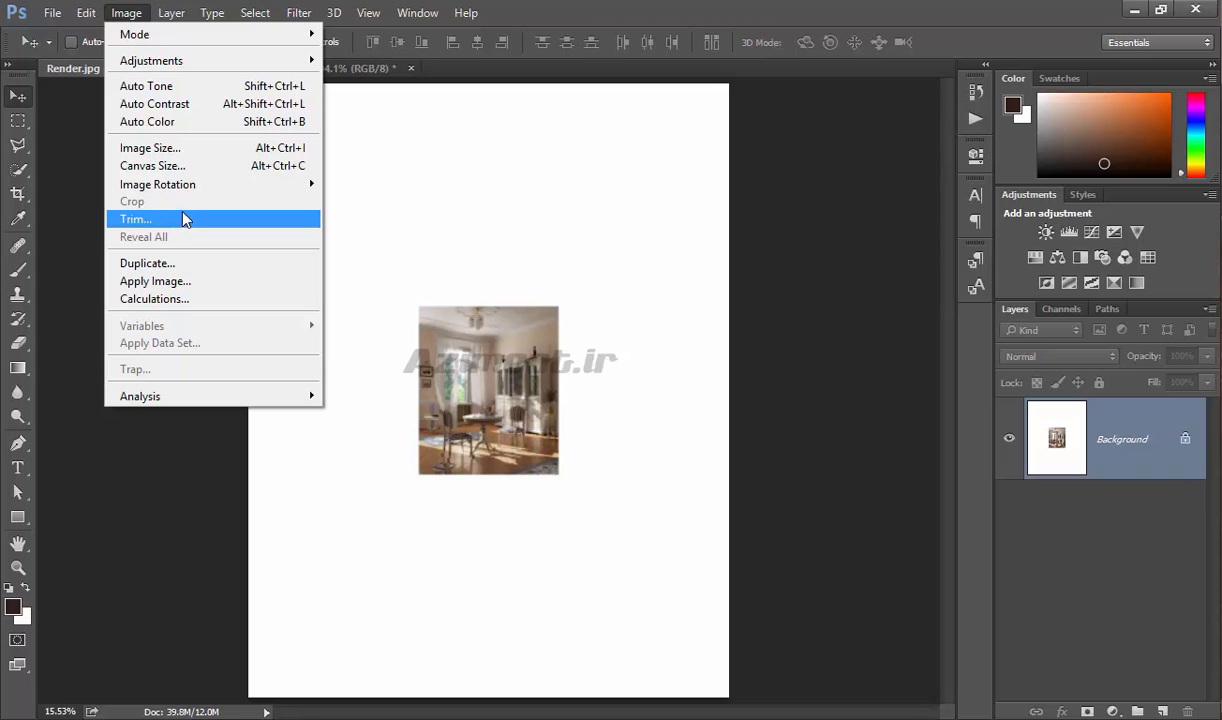
click(300, 221)
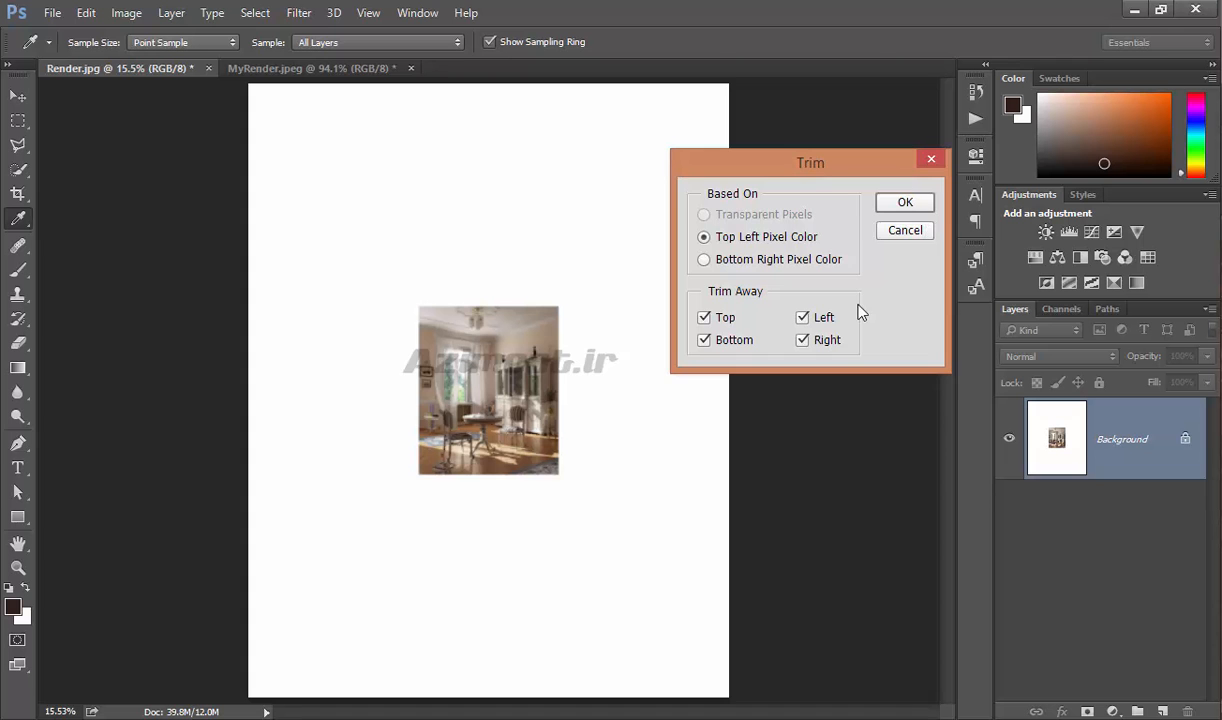
click(904, 205)
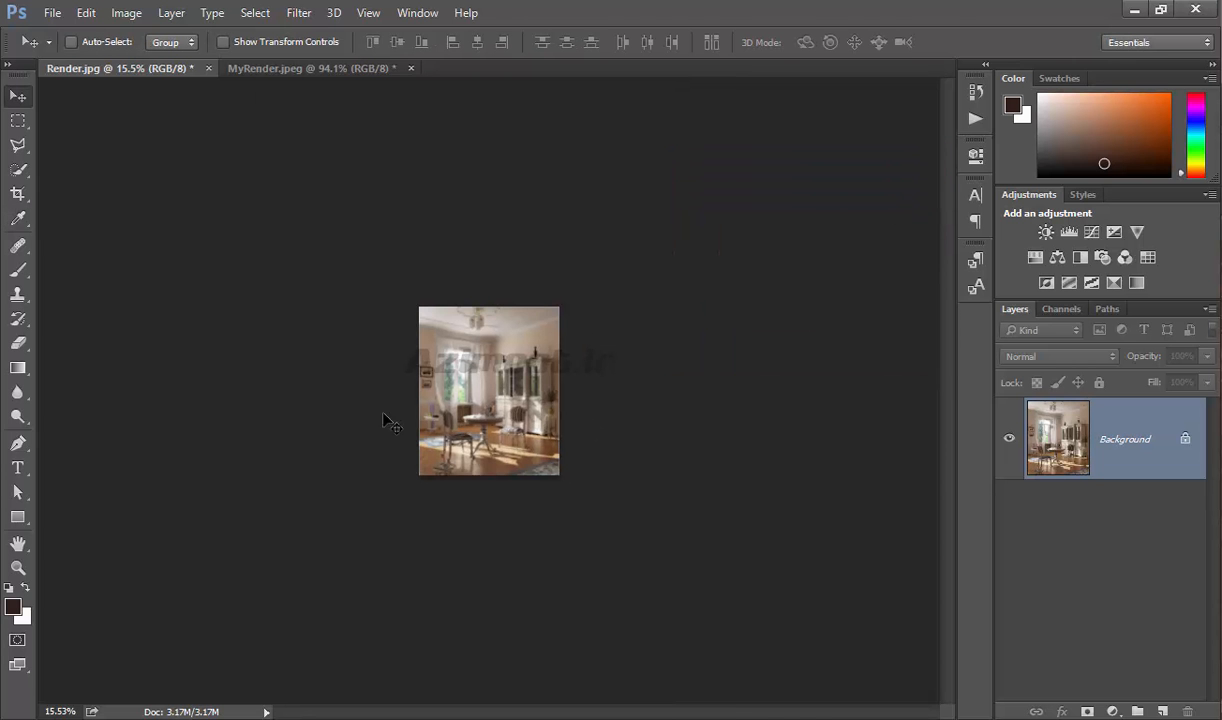
key(ctrl+0)
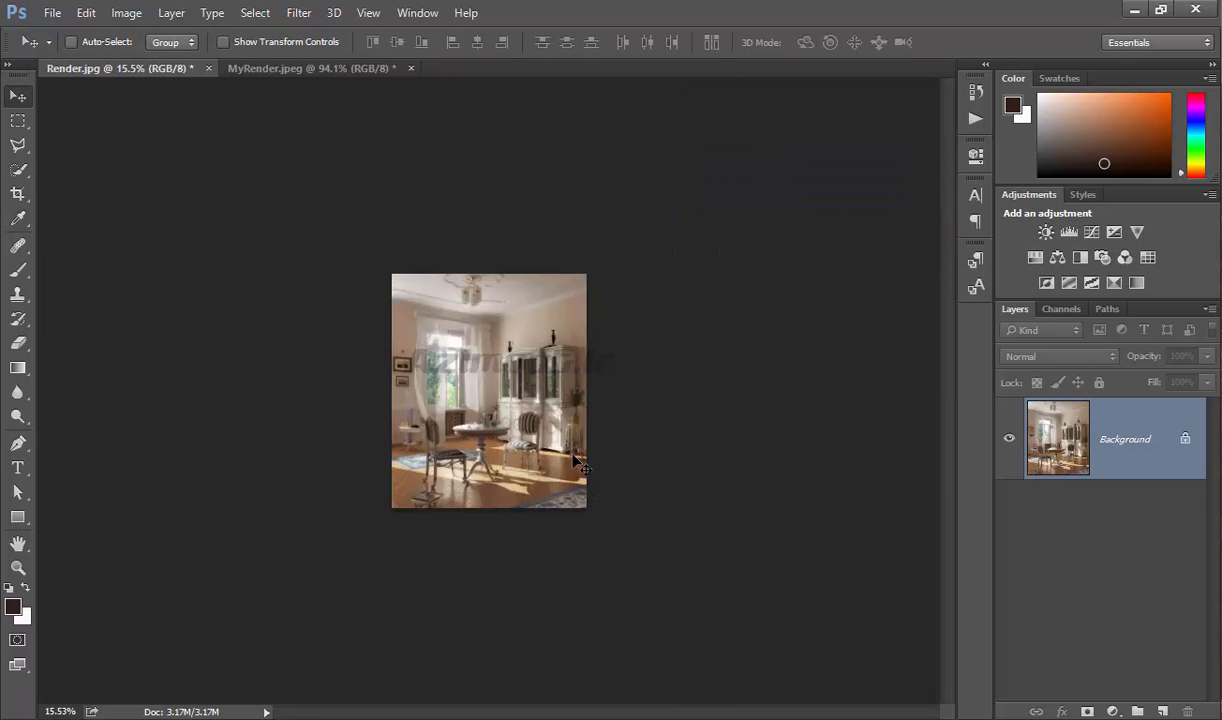
Step: Crop the image to its lower-left part around the chair with Delete Cropped Pixels off, and restore the hidden area with Reveal All
click(124, 13)
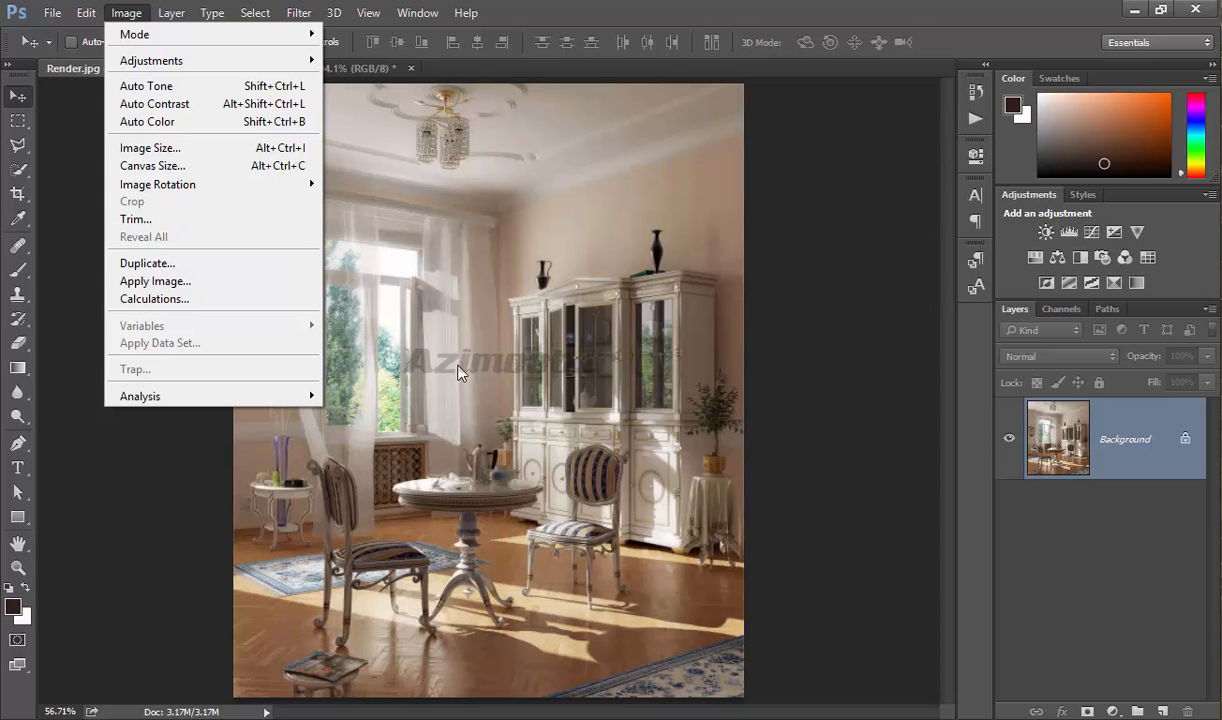
click(25, 202)
drag(488, 86, 487, 253)
drag(743, 248, 600, 264)
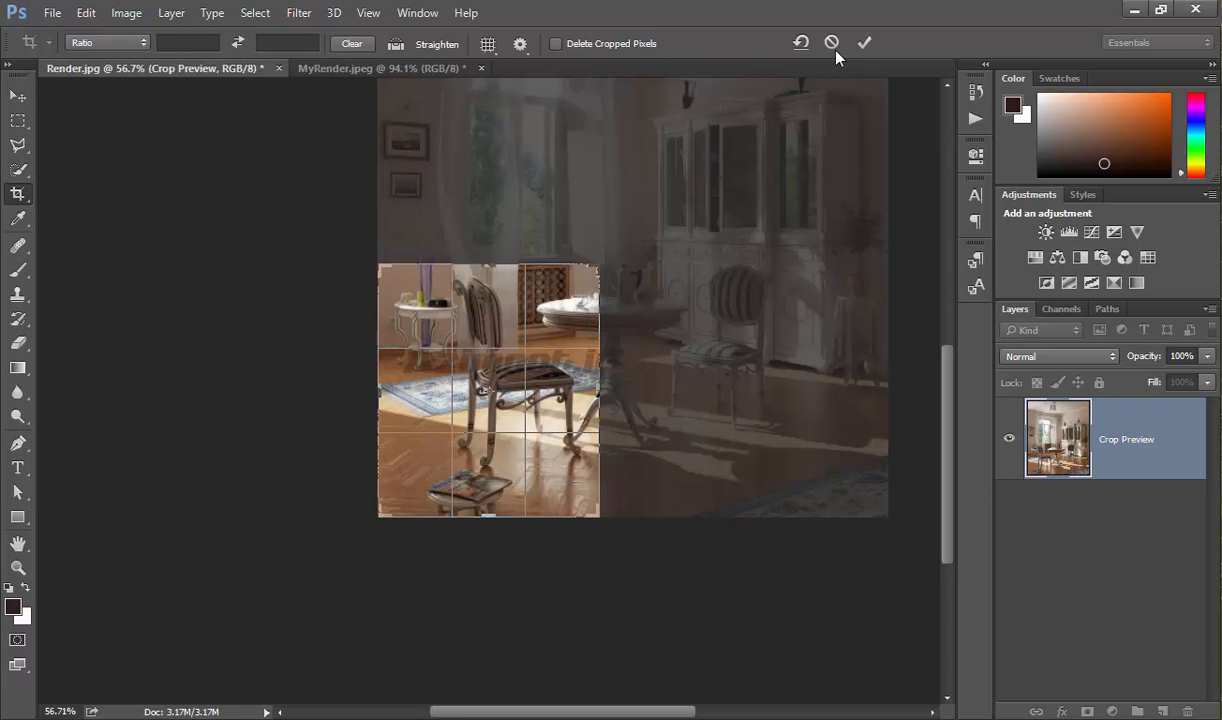
click(864, 43)
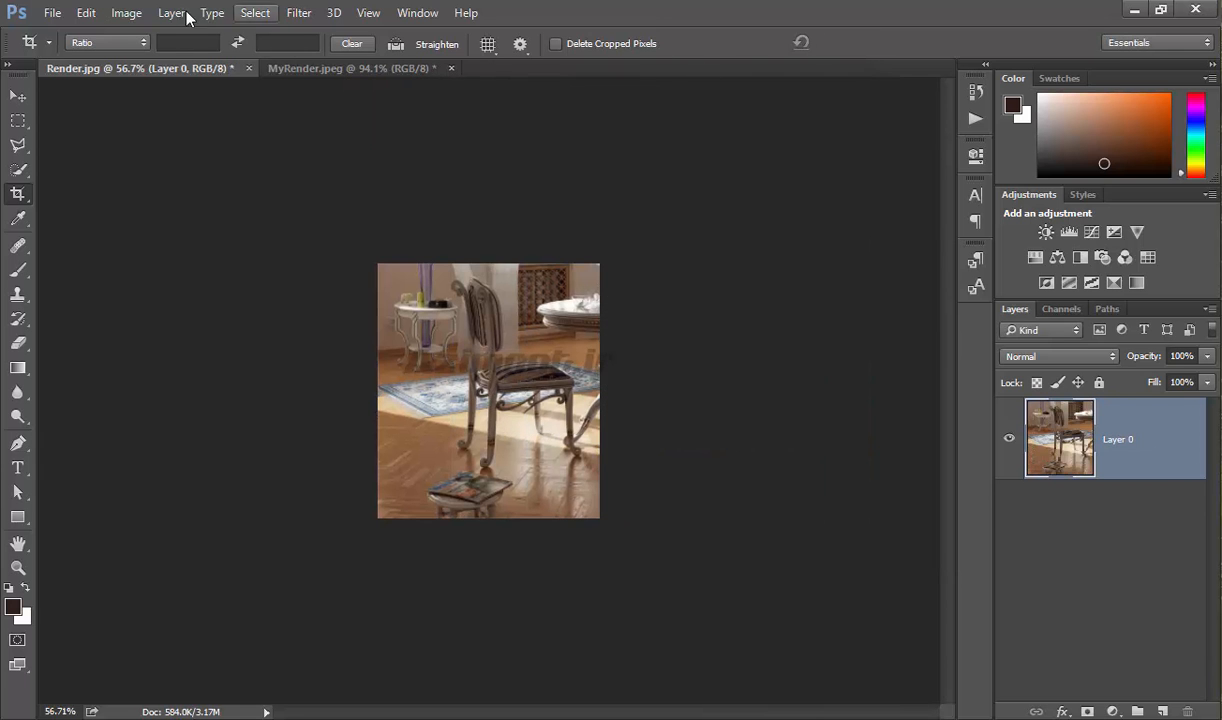
click(119, 13)
click(158, 238)
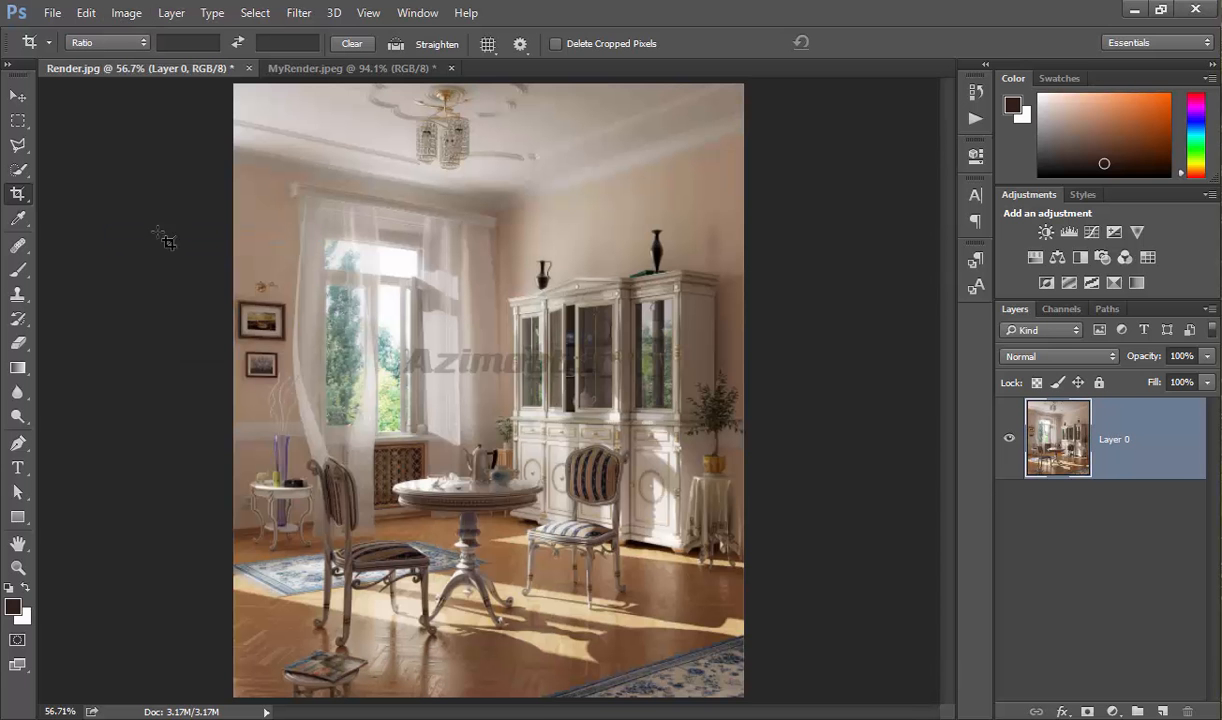
Step: Crop the image to the area around the window and cabinet with Delete Cropped Pixels on
drag(646, 153, 362, 467)
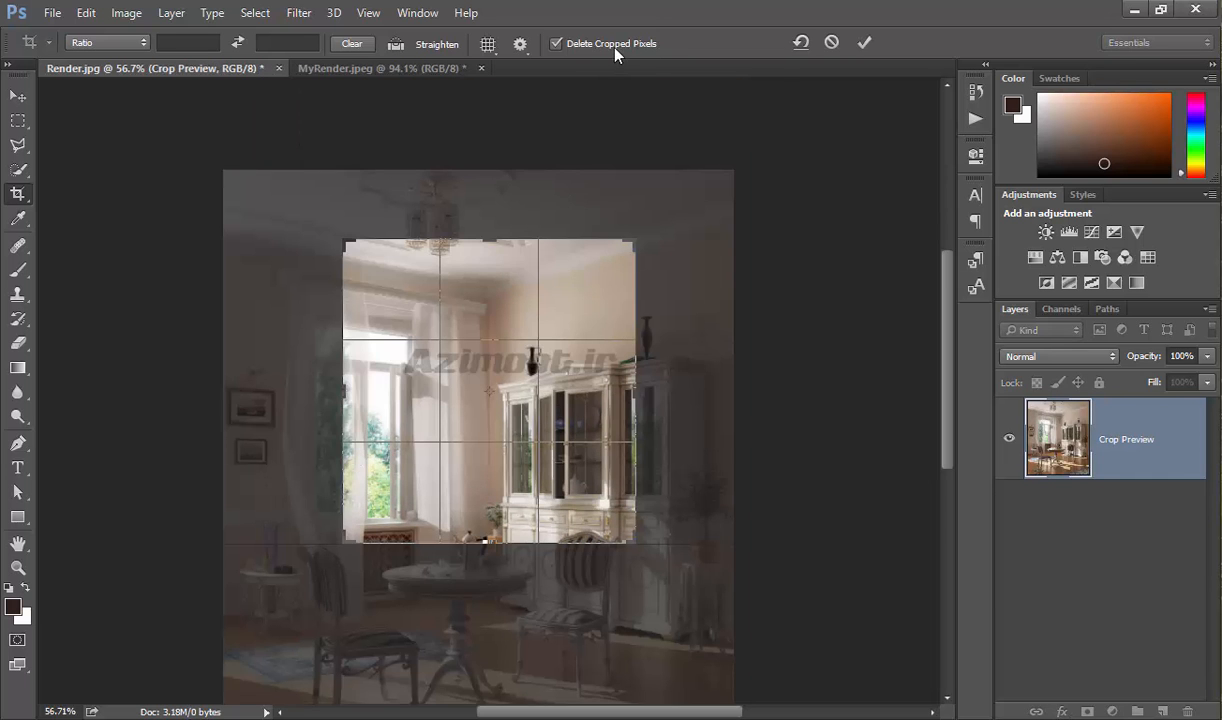
click(861, 42)
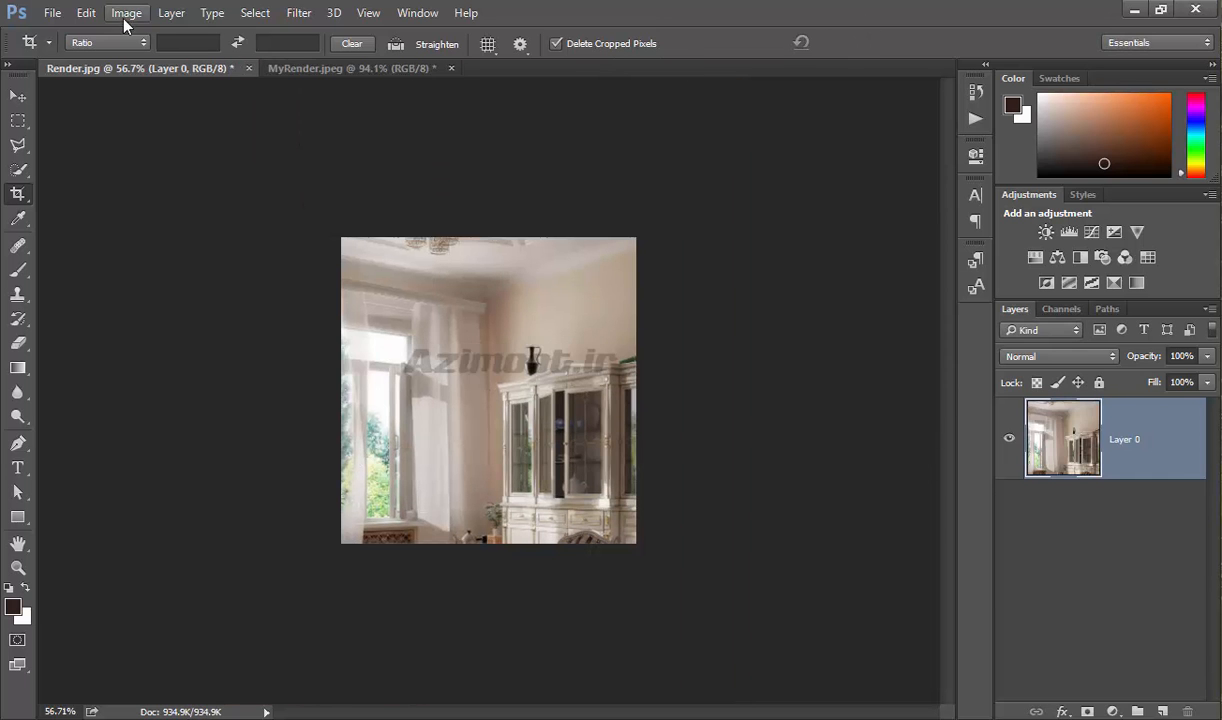
Step: Try Reveal All on the cropped image, and revert Render.jpg to its saved version
click(126, 13)
click(144, 237)
click(126, 13)
click(172, 237)
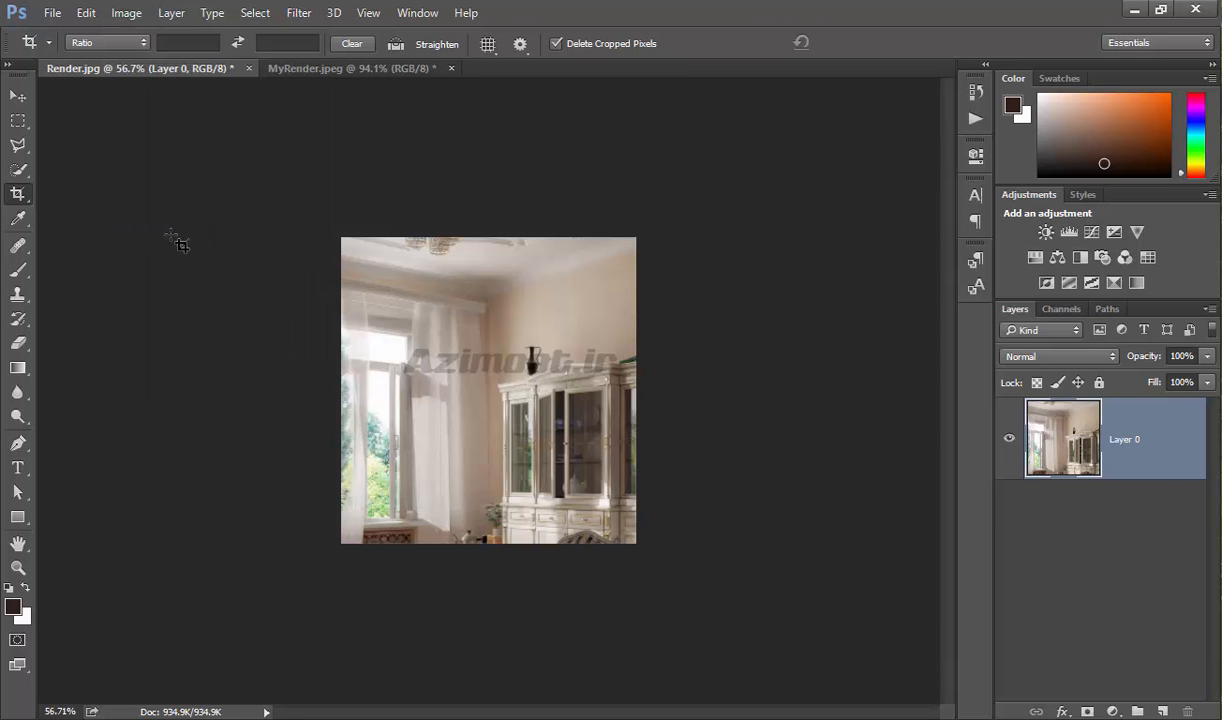
key(F12)
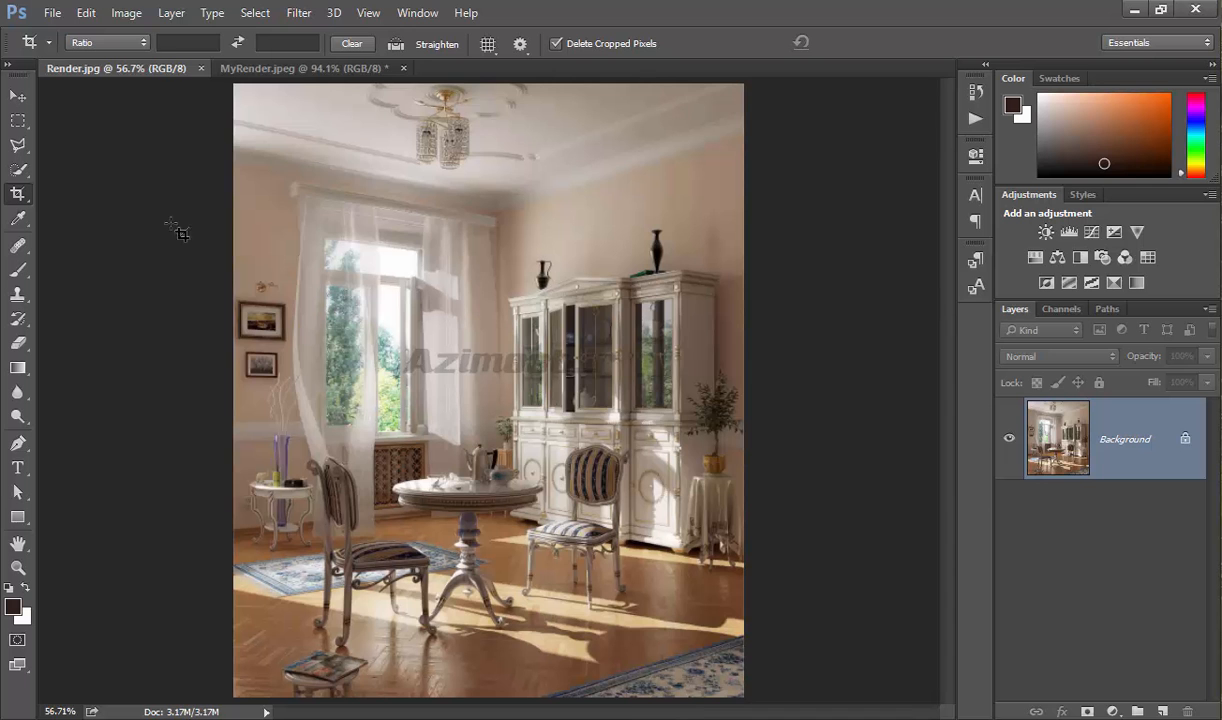
Step: Duplicate Render.jpg as Render copy for comparison with the original, and close the duplicate without saving
click(128, 14)
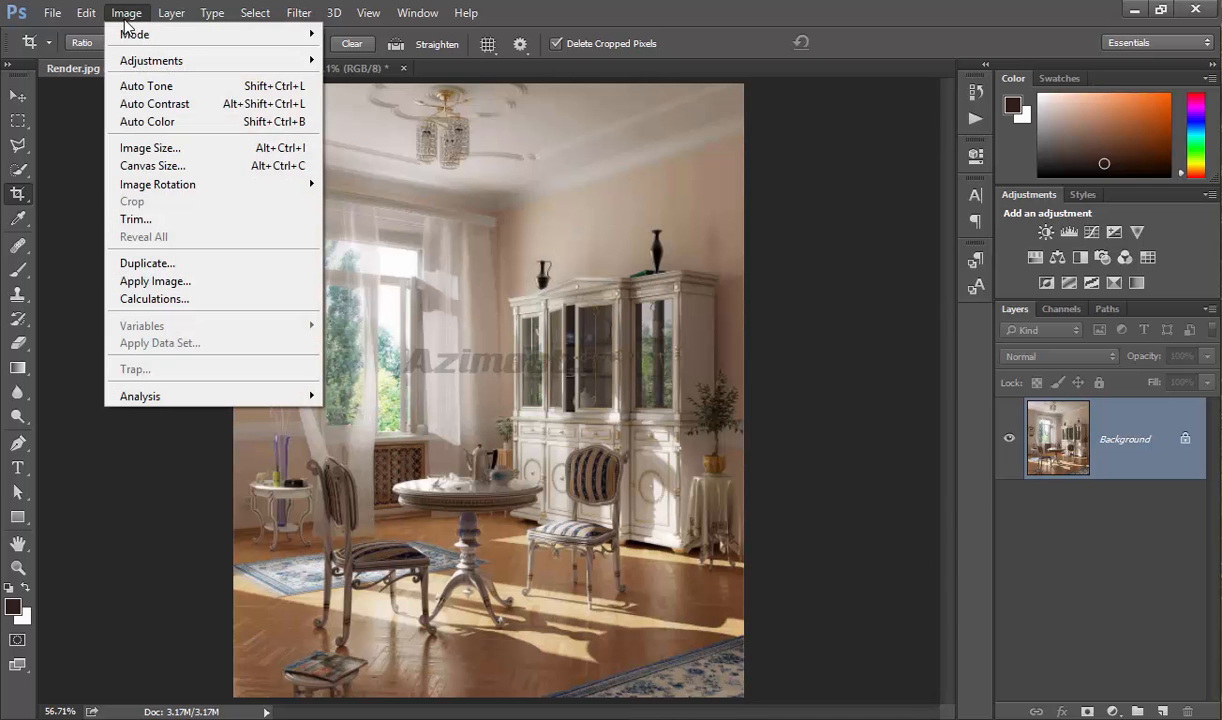
click(180, 264)
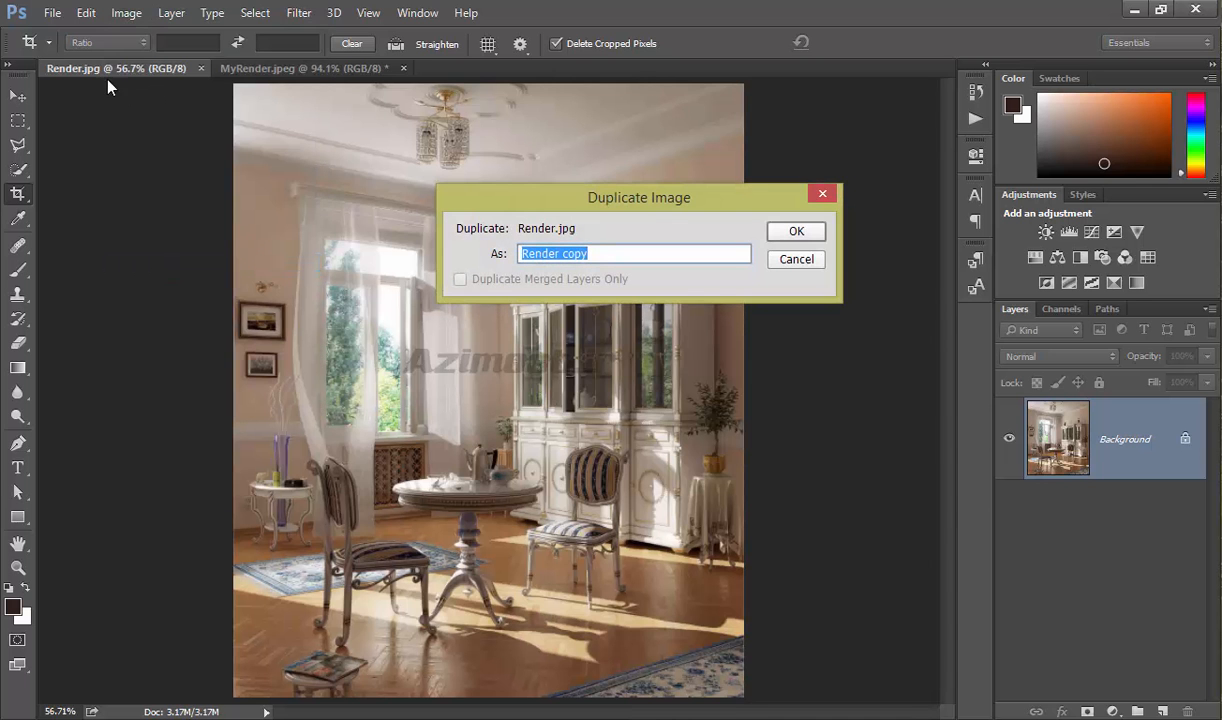
click(791, 233)
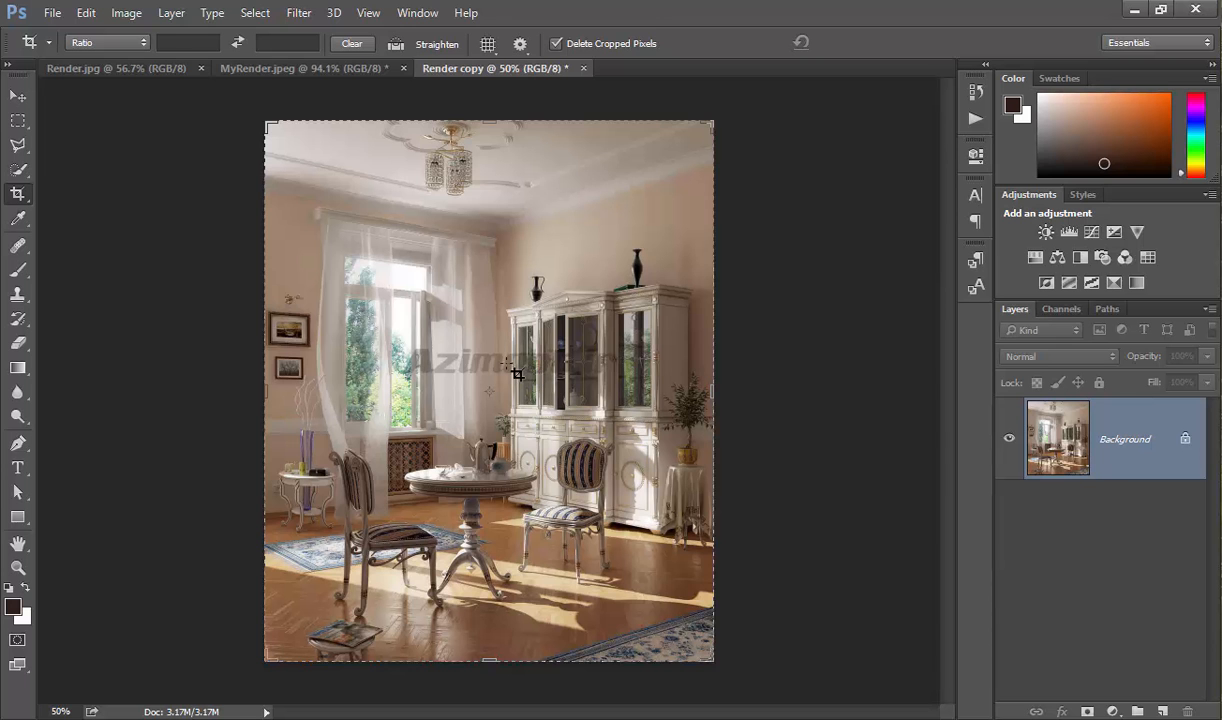
click(104, 67)
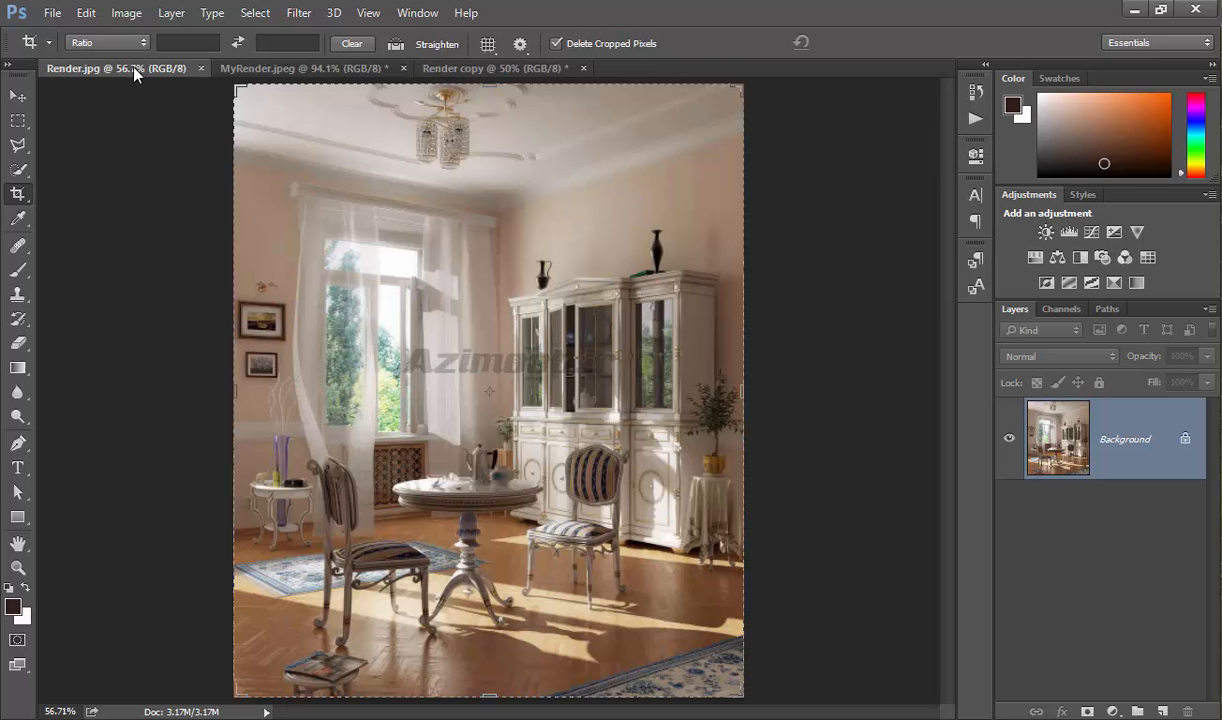
click(525, 68)
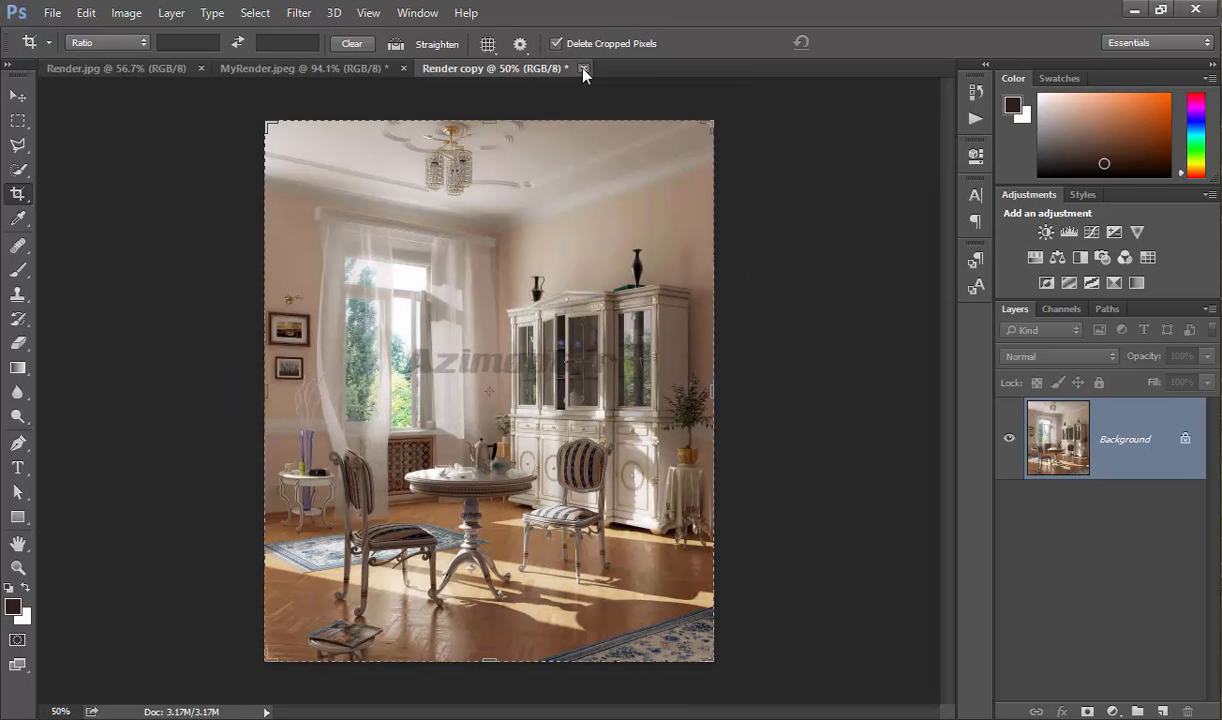
click(583, 68)
click(638, 286)
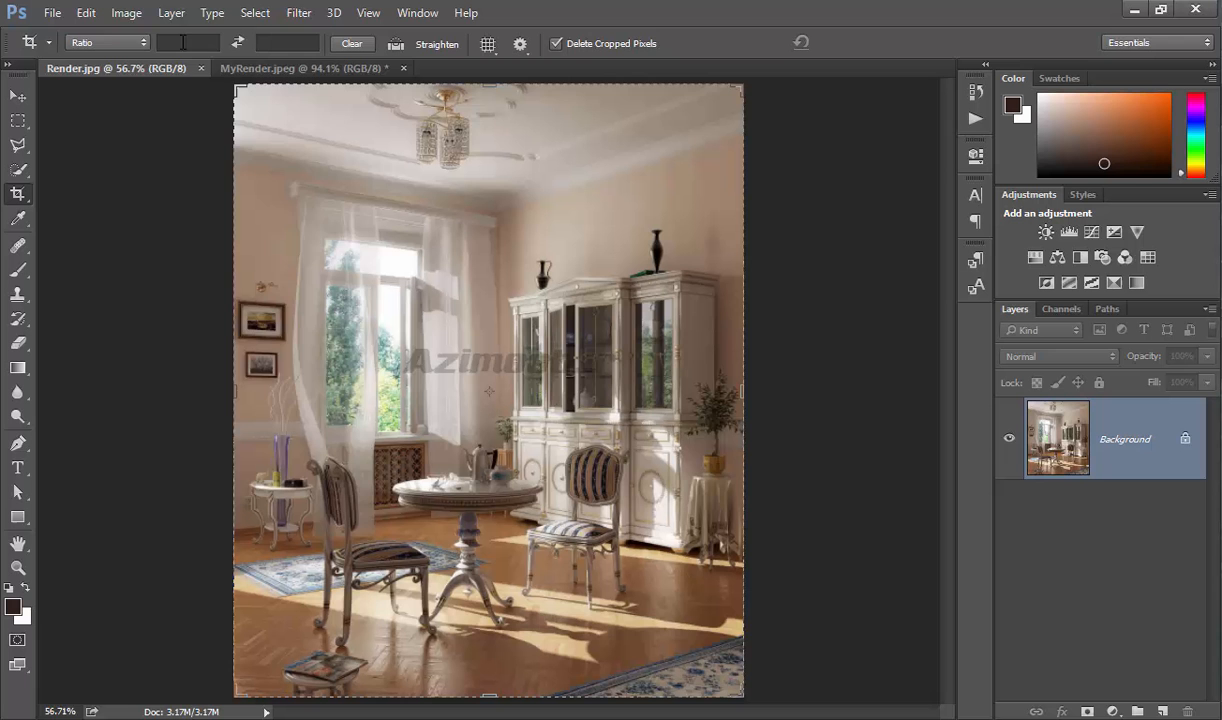
Step: Try Apply Image on Render.jpg with the Background layer, RGB channel and Darken blending, and cancel it
click(126, 13)
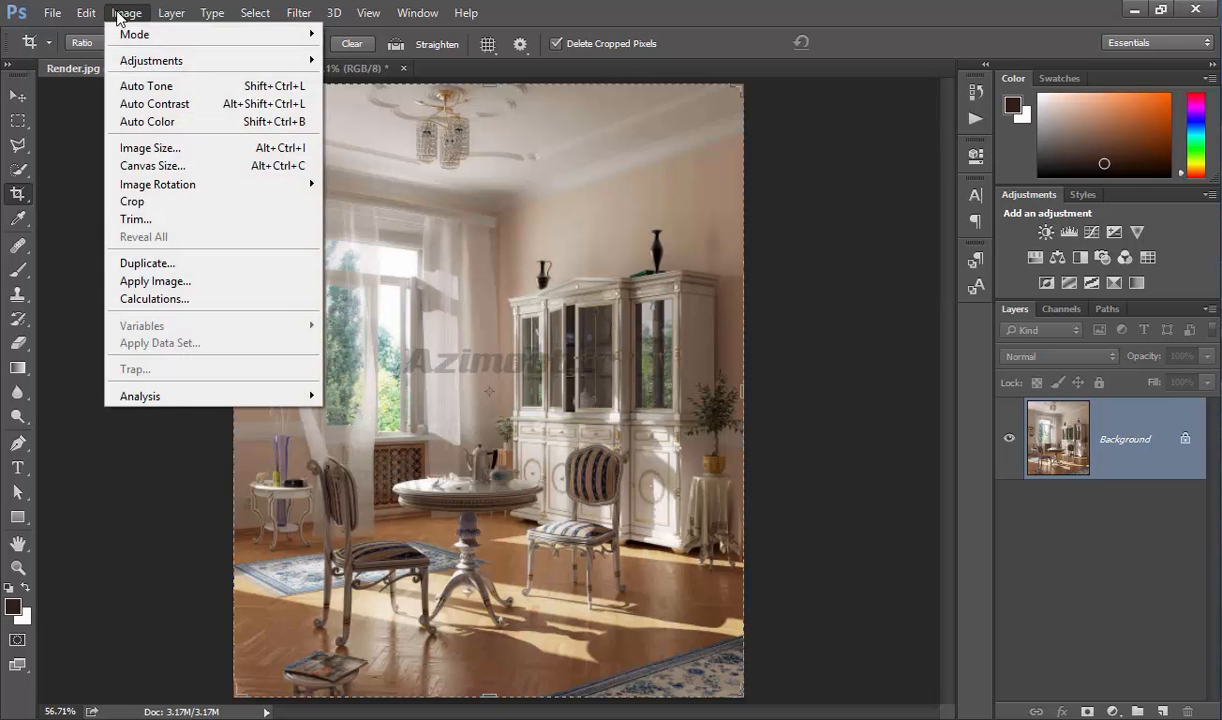
click(171, 287)
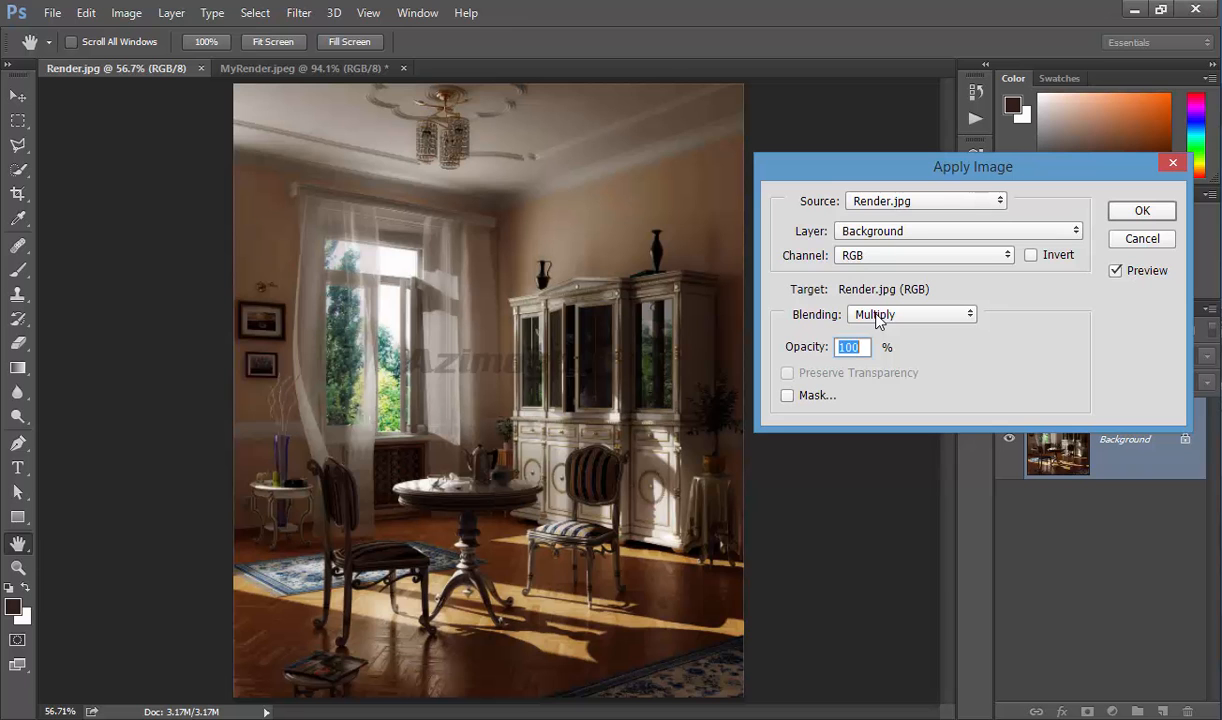
click(863, 204)
click(866, 218)
click(855, 231)
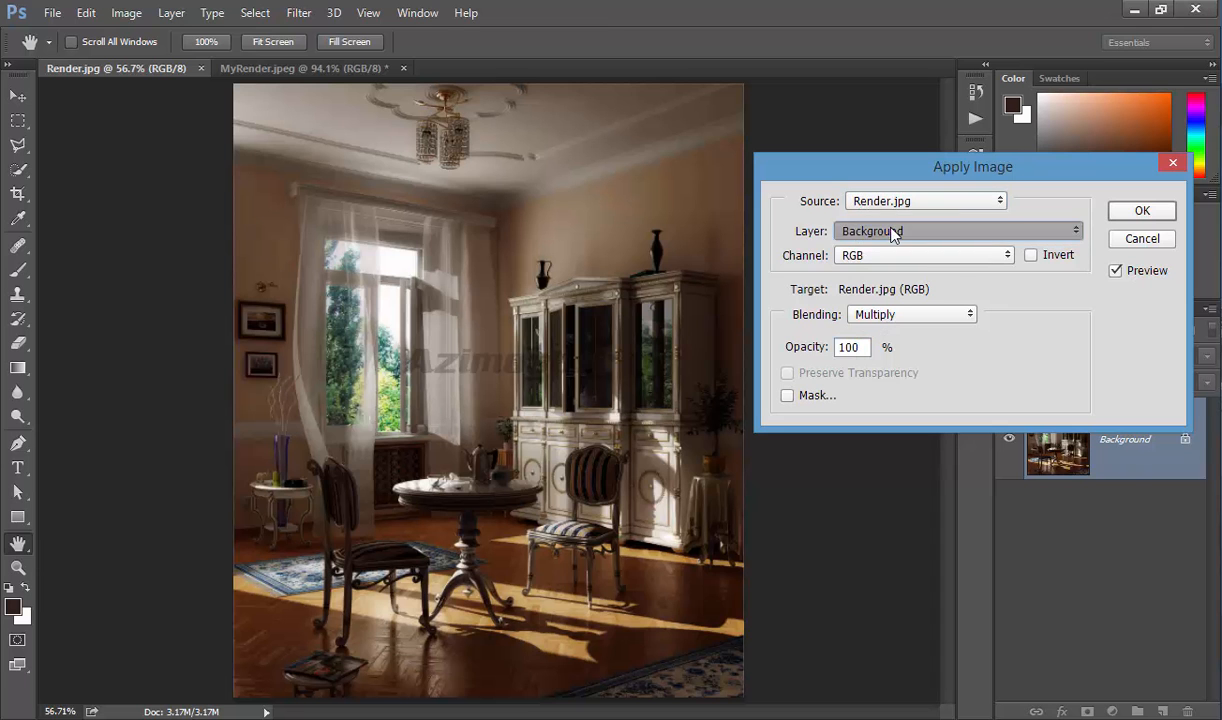
click(838, 255)
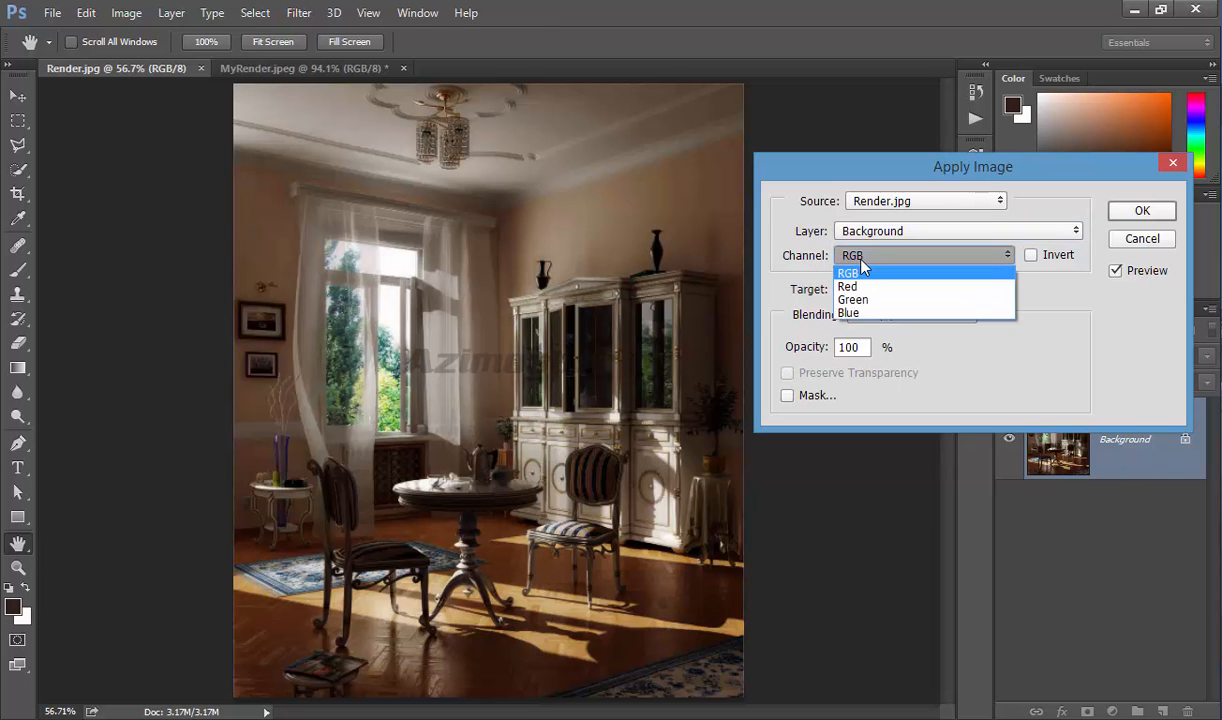
click(812, 263)
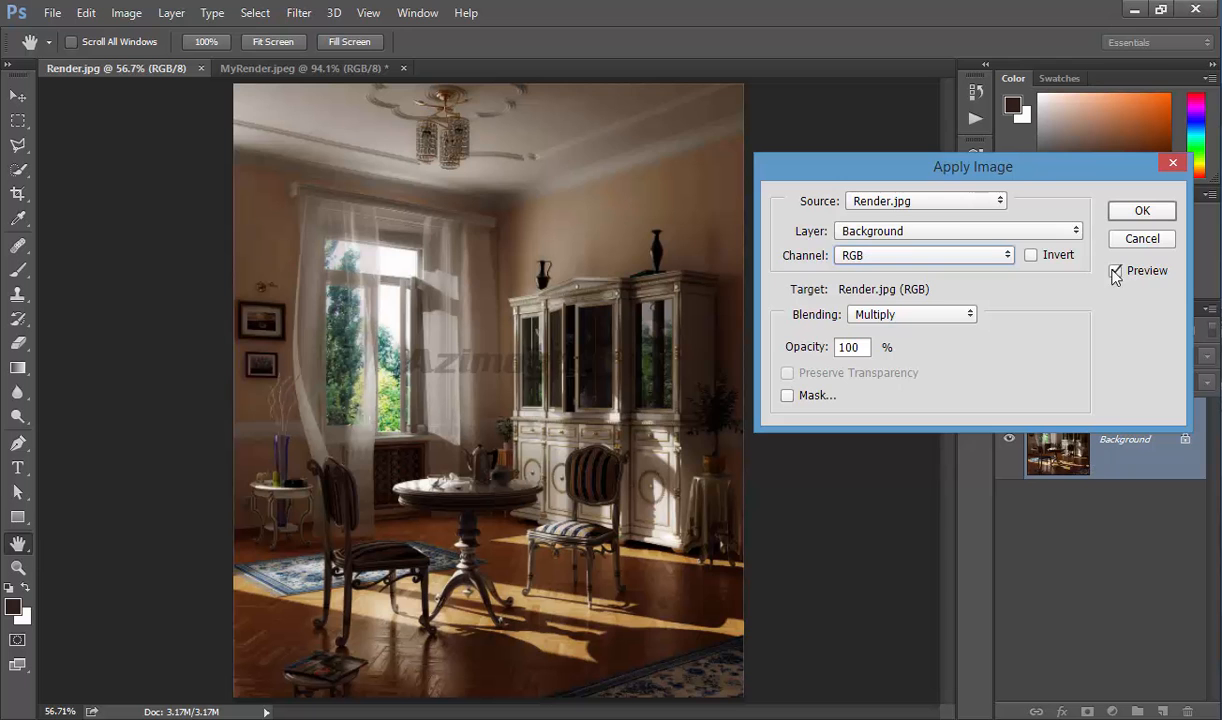
drag(1017, 178, 737, 169)
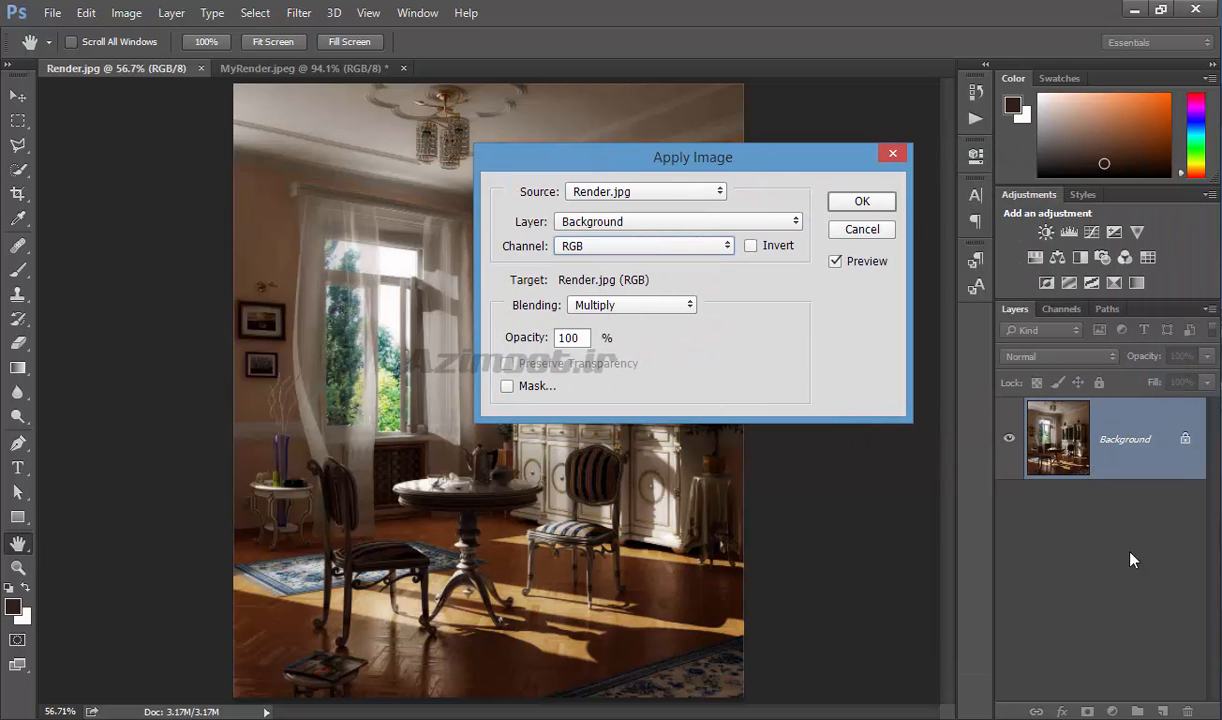
click(608, 305)
click(582, 346)
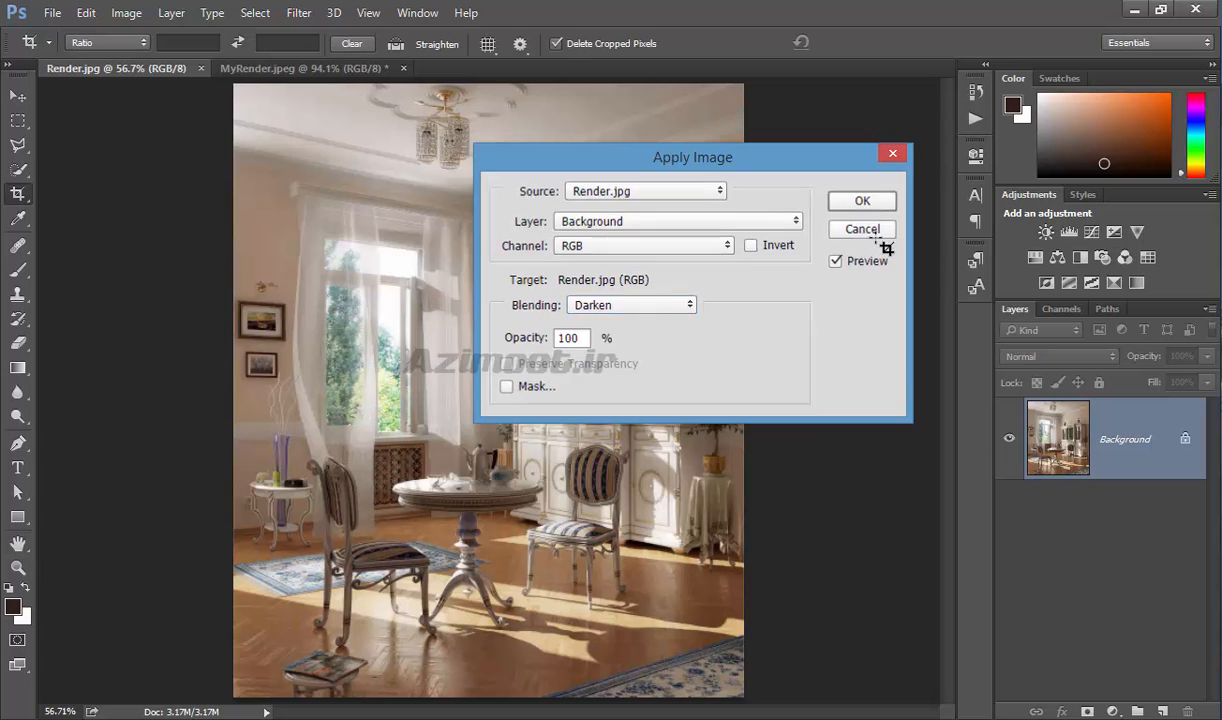
Step: Try Multiply and Darken at 80% opacity on a duplicate of the Background layer, and delete the duplicate
drag(1120, 440, 1162, 711)
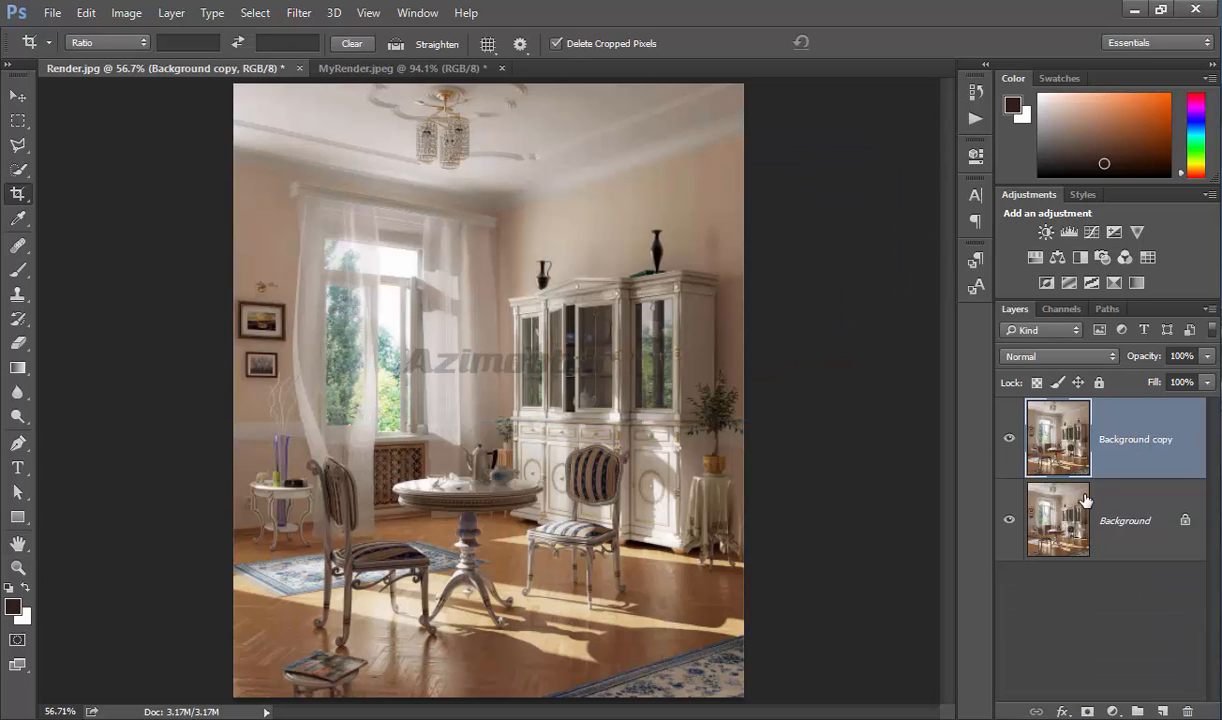
click(1052, 360)
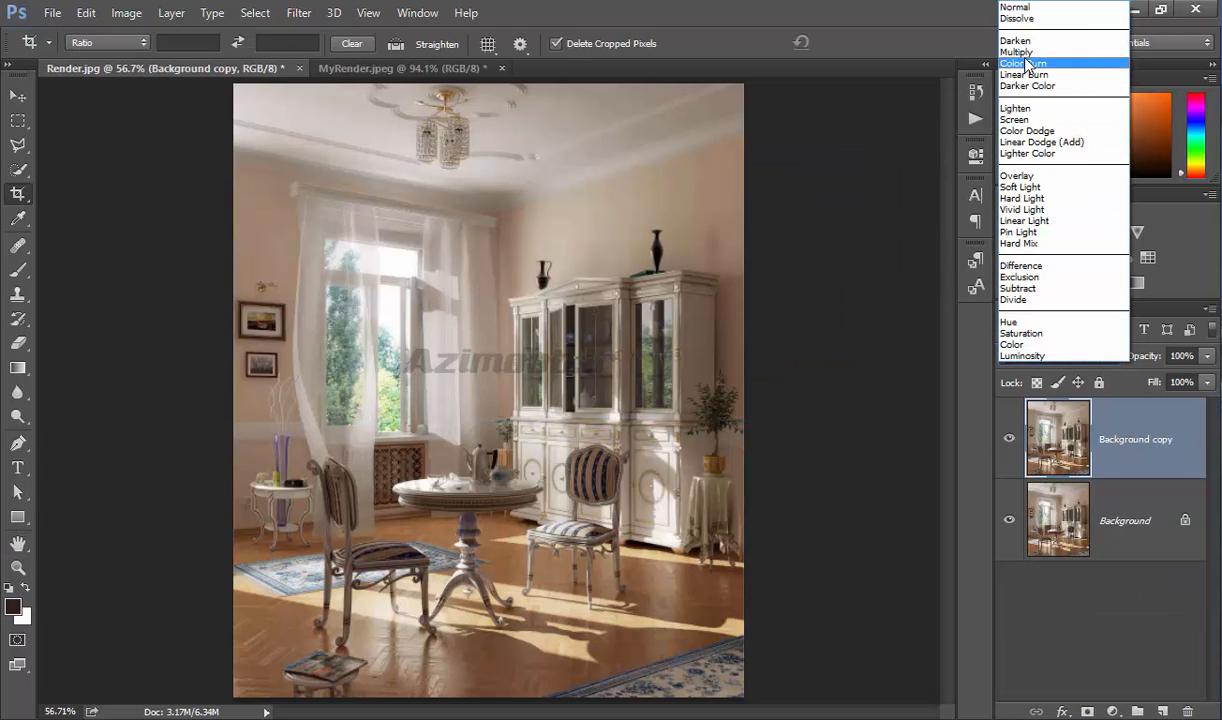
click(1024, 55)
click(1058, 356)
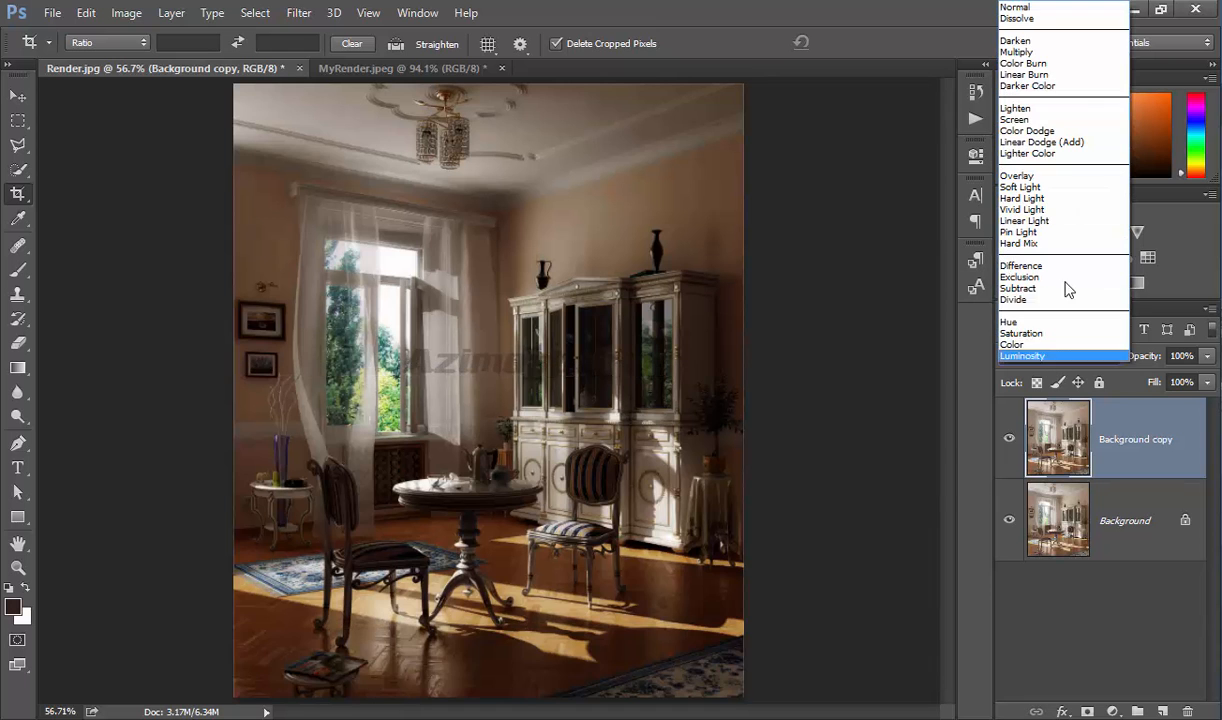
click(1024, 42)
drag(1146, 356, 1077, 346)
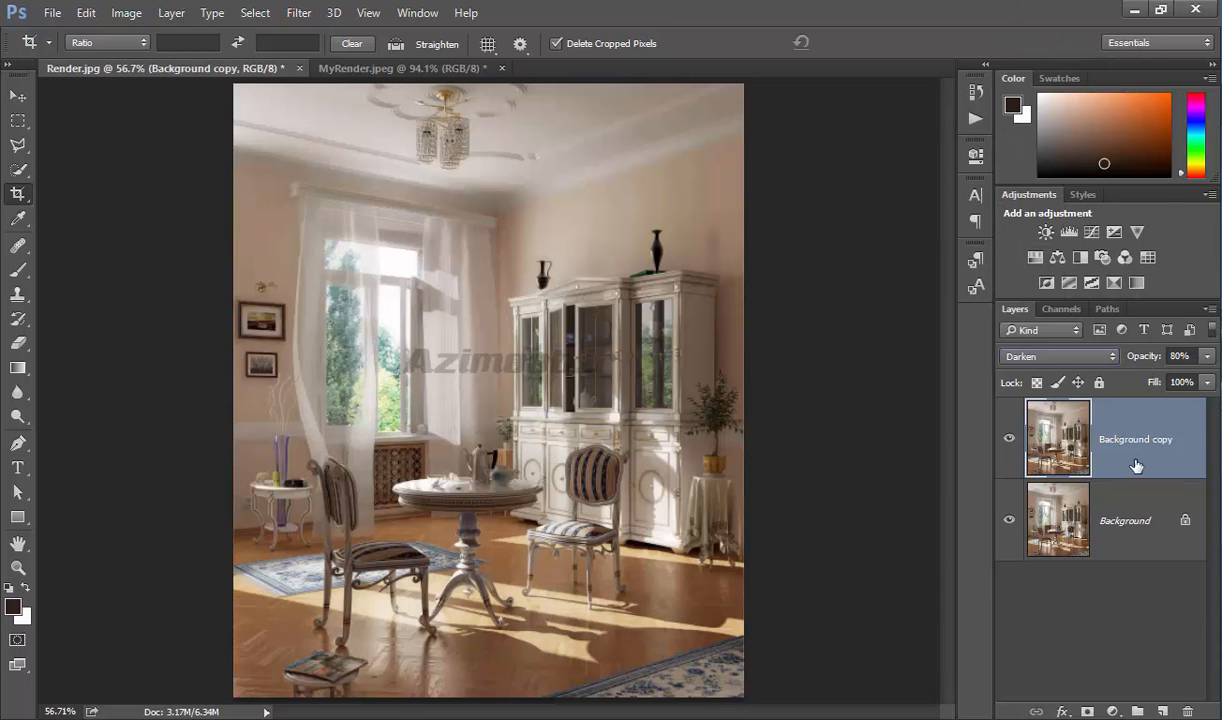
click(1188, 711)
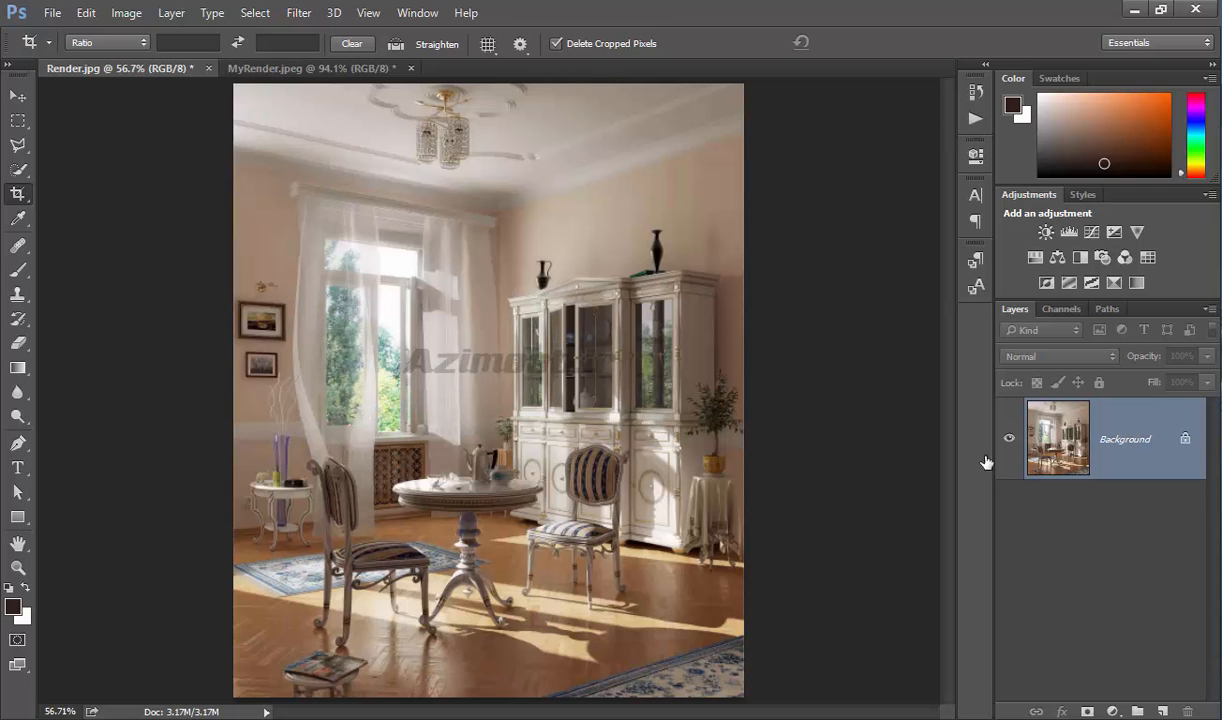
Step: Preview Apply Image on Render.jpg with Multiply blending at 100% opacity, and cancel it
click(143, 16)
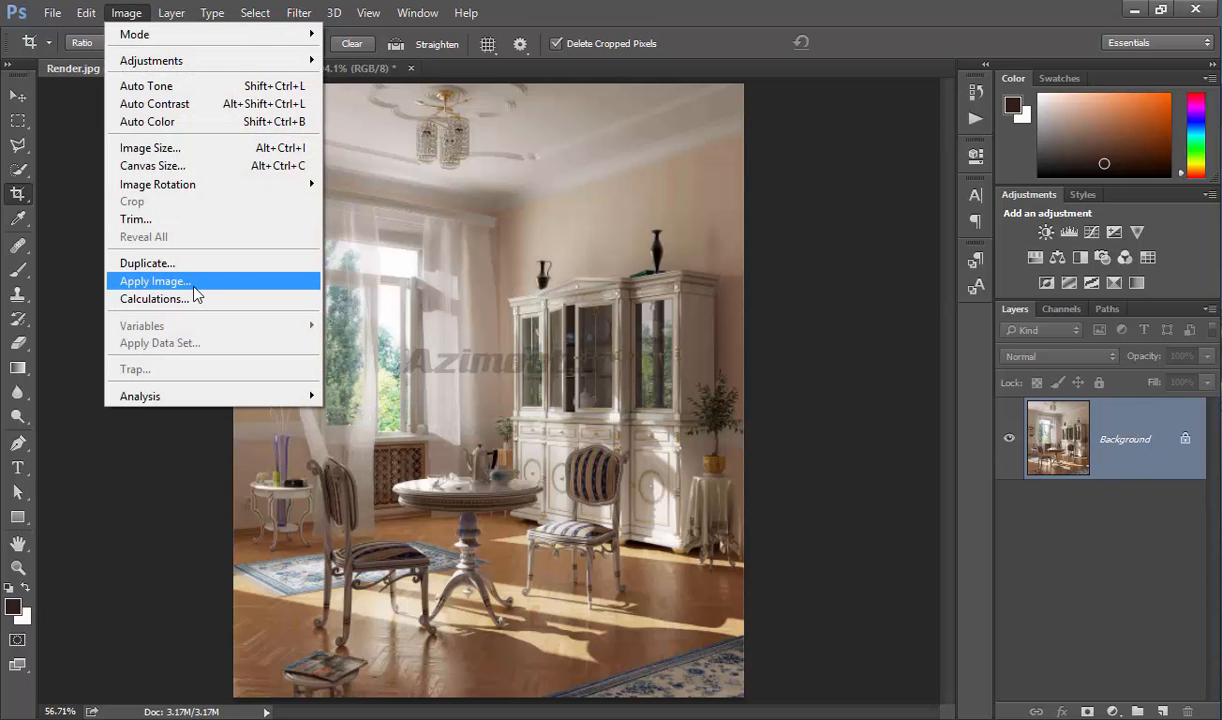
click(195, 290)
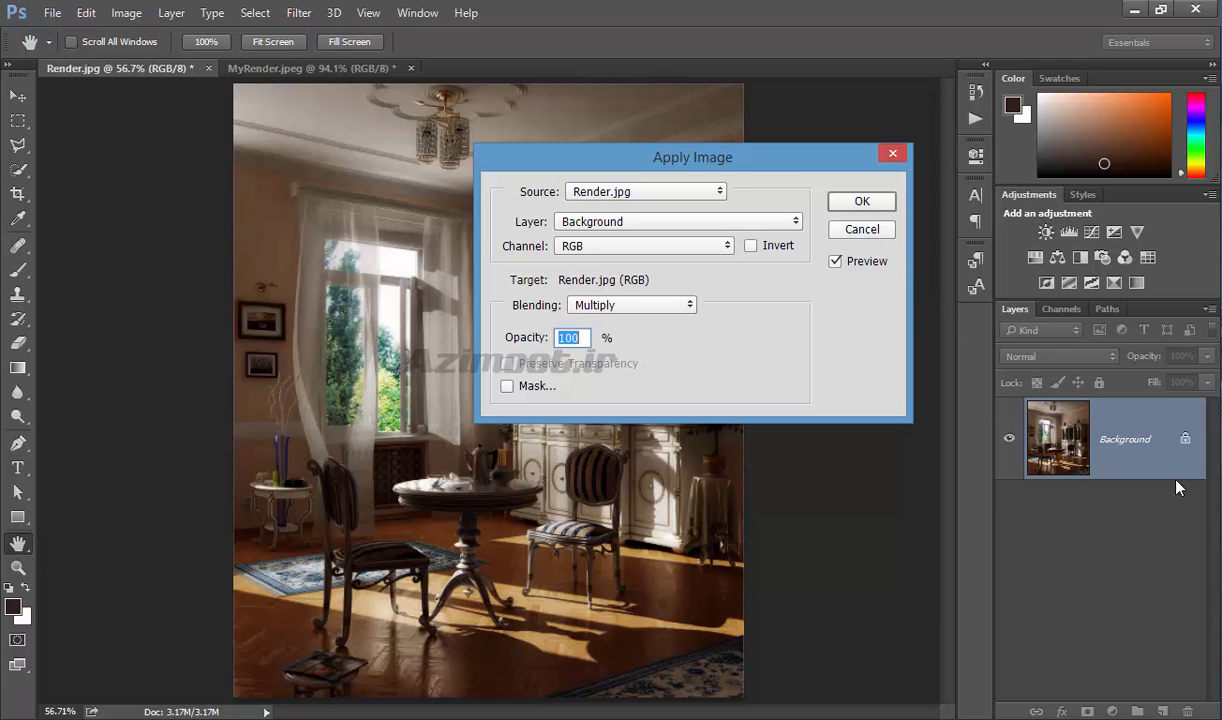
click(852, 229)
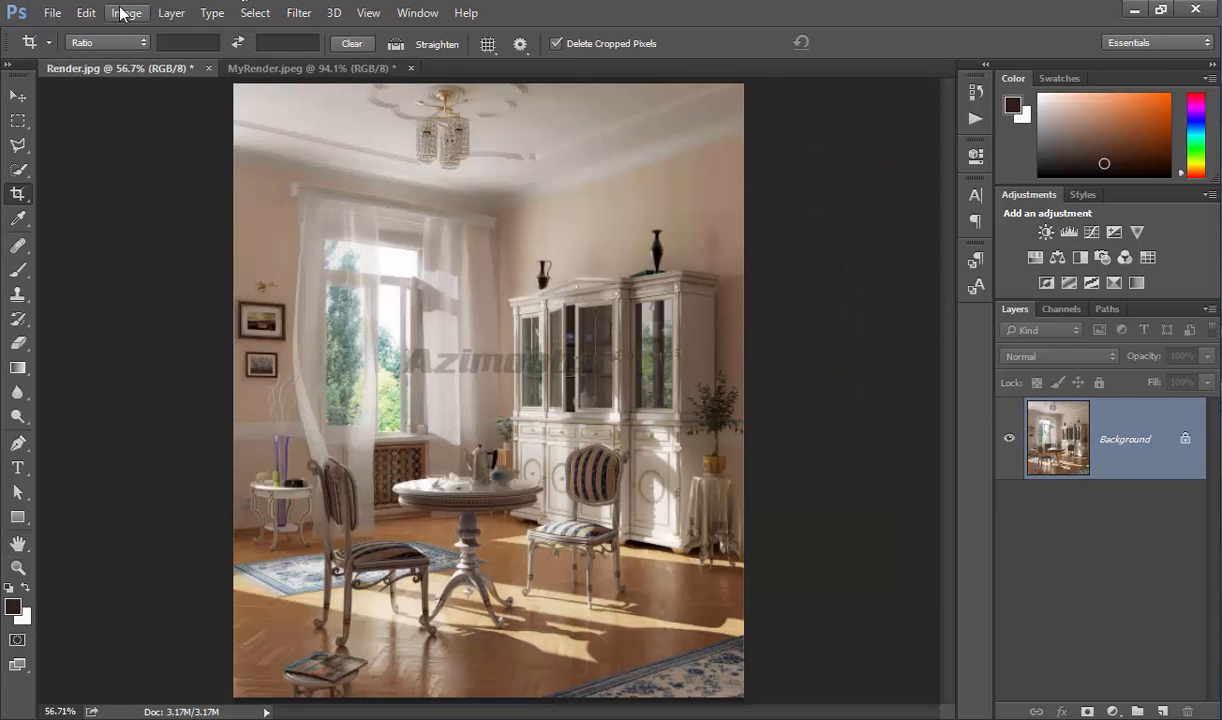
Step: Open Calculations for Render.jpg and examine the channel choices for both sources, keeping Red selected
click(126, 12)
click(202, 310)
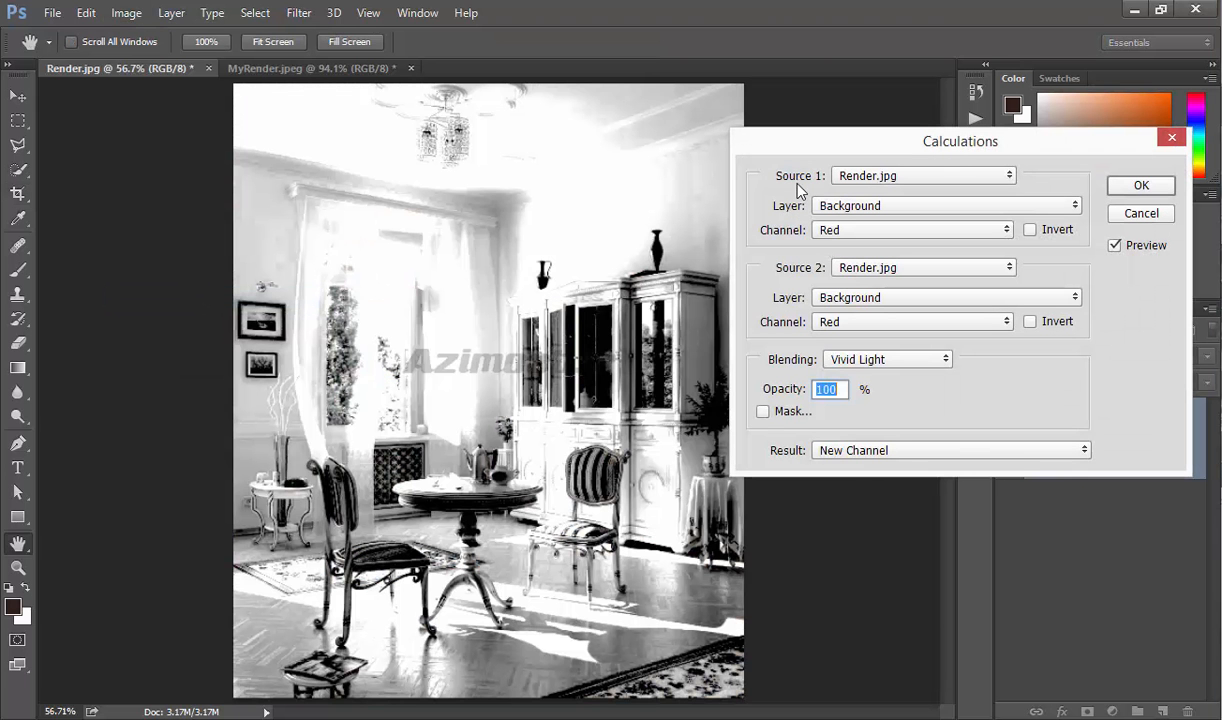
click(843, 232)
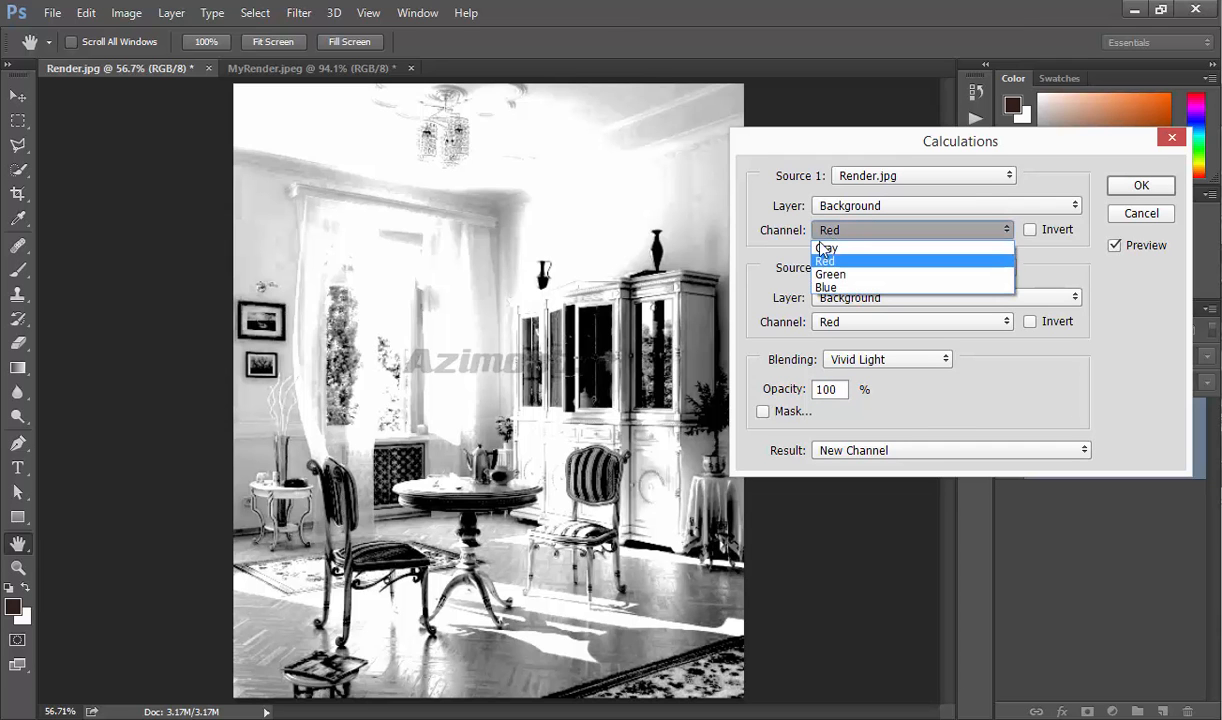
click(806, 232)
click(826, 330)
click(828, 330)
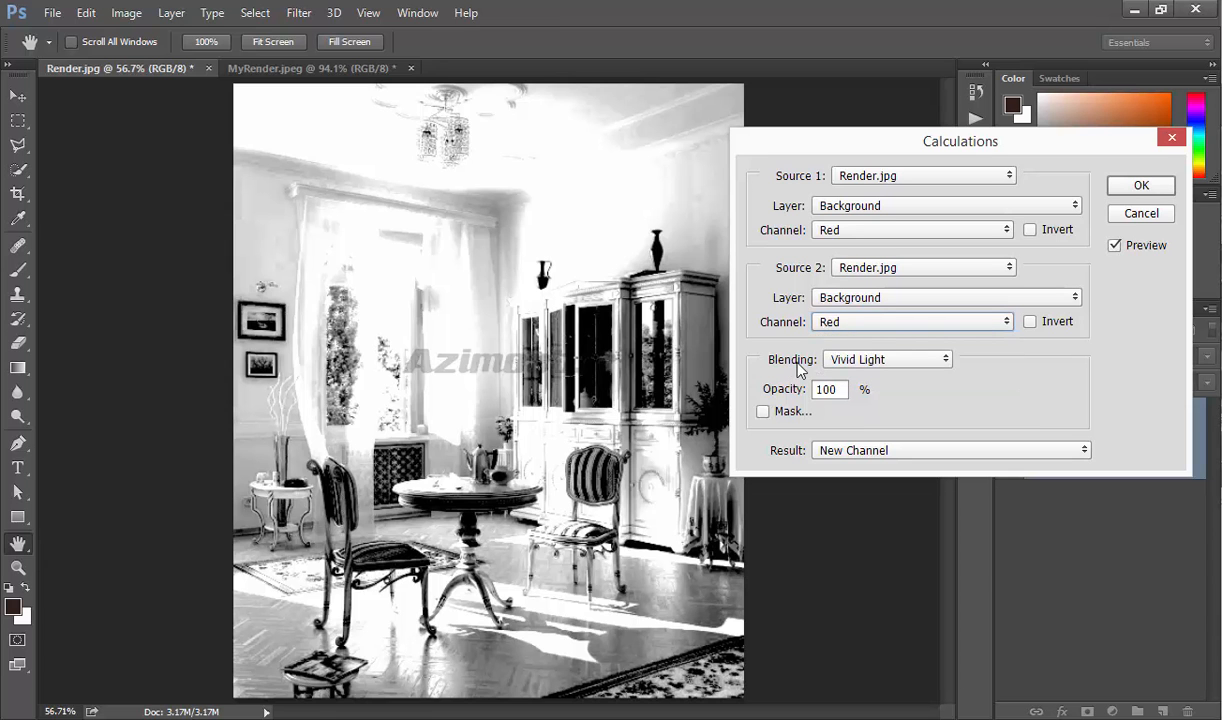
click(827, 326)
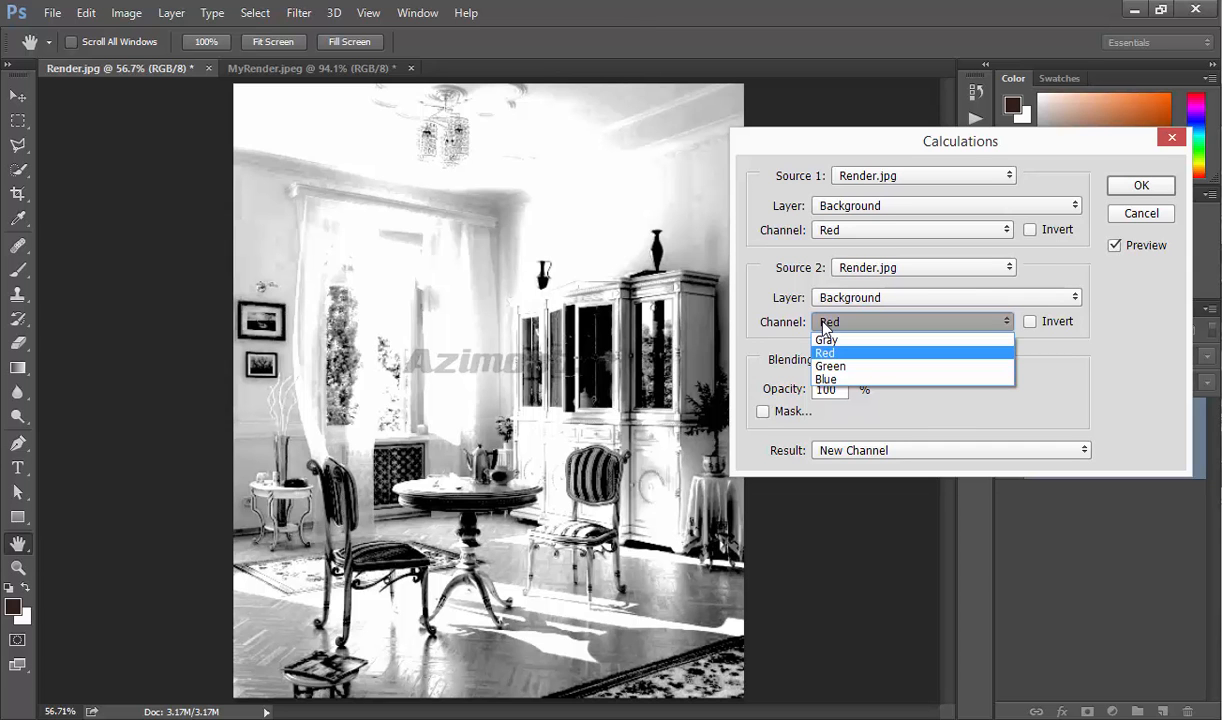
click(824, 326)
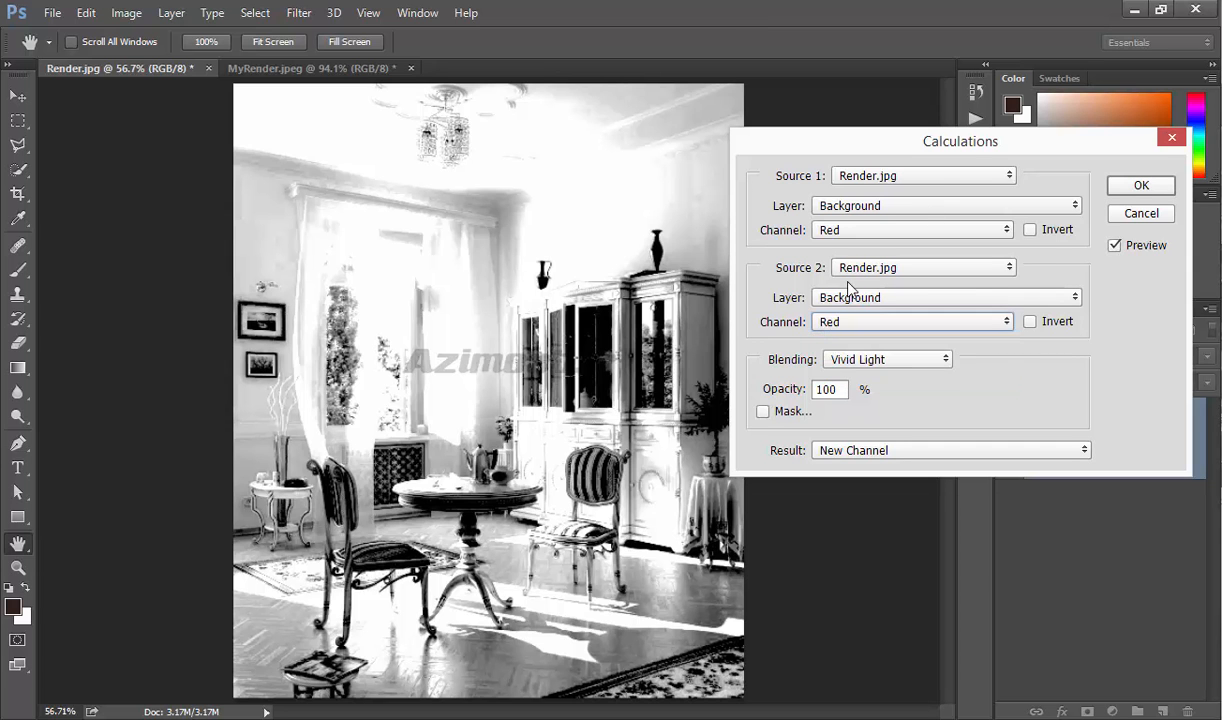
Step: Calculate a new channel from the two Red source channels with Color Burn blending at 71% opacity
drag(947, 150, 665, 98)
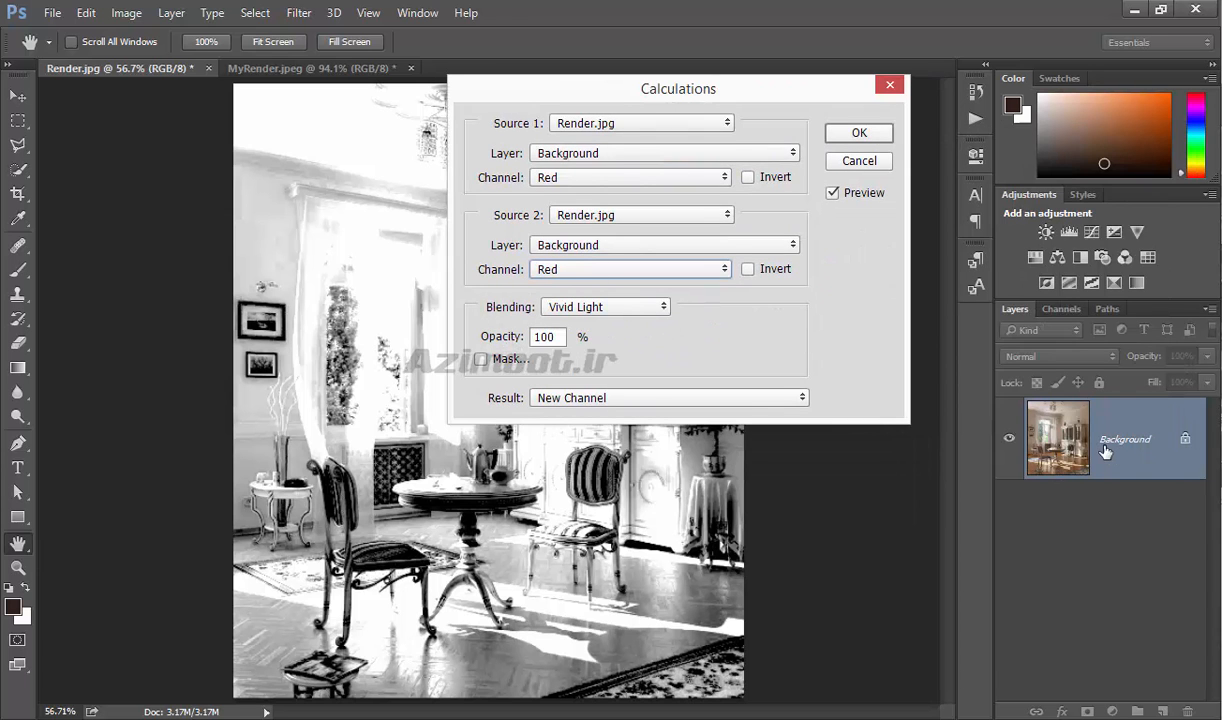
click(560, 306)
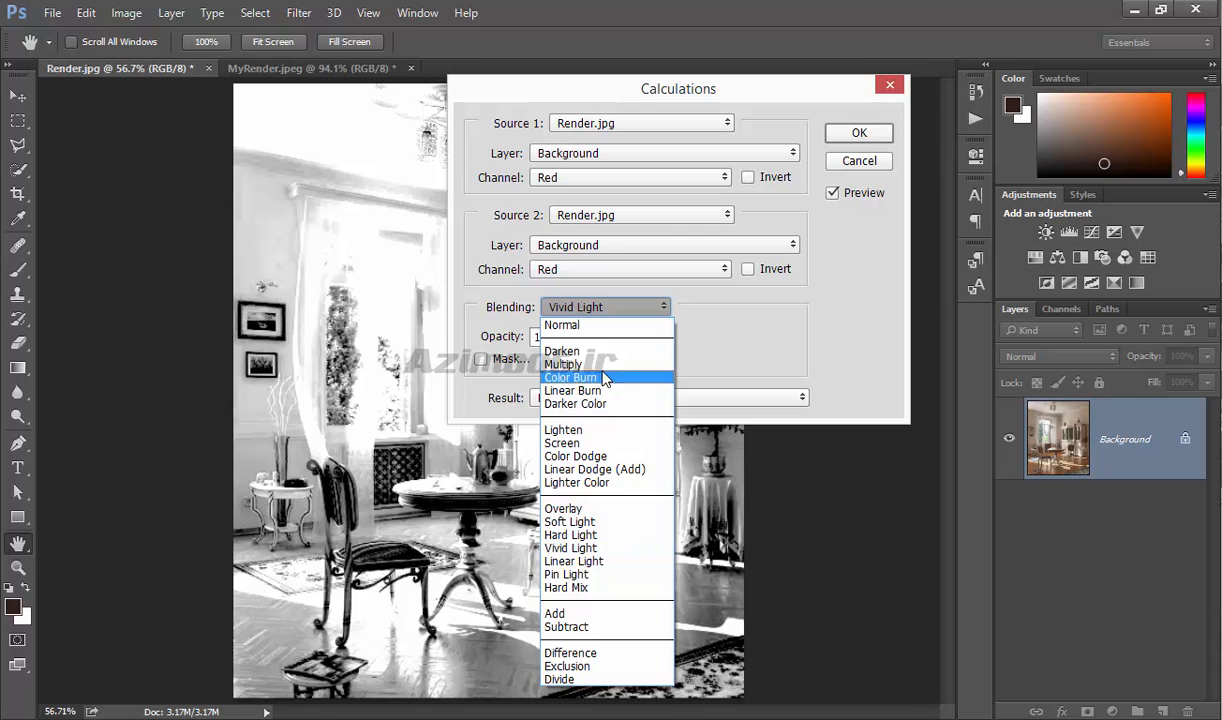
click(604, 378)
drag(493, 336, 488, 343)
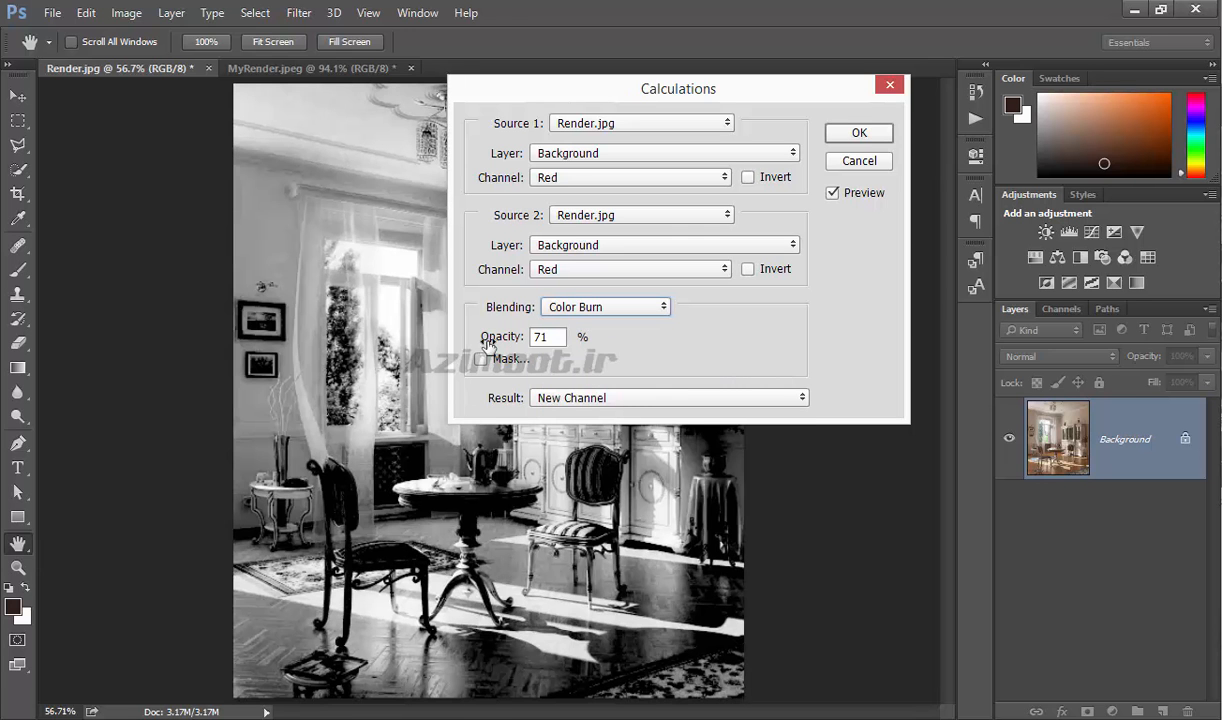
click(860, 133)
key(c)
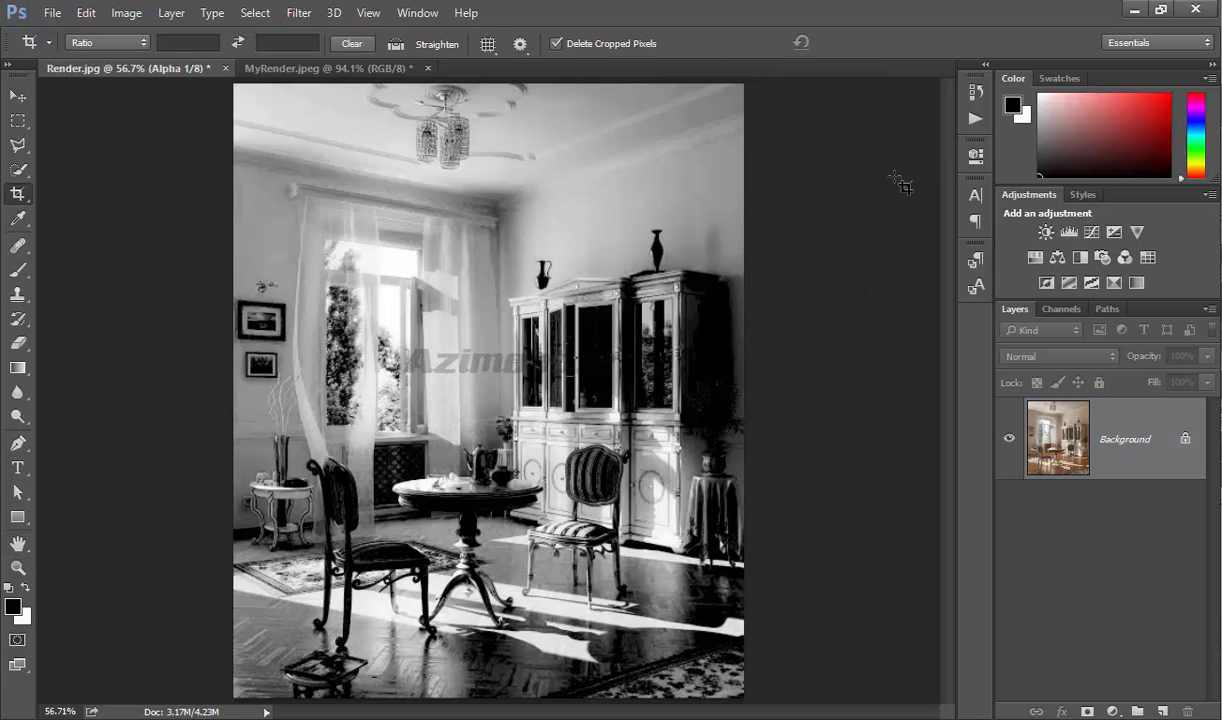
Step: Compare the RGB composite with the Alpha 1 channel, and delete the Alpha 1 channel
click(1061, 309)
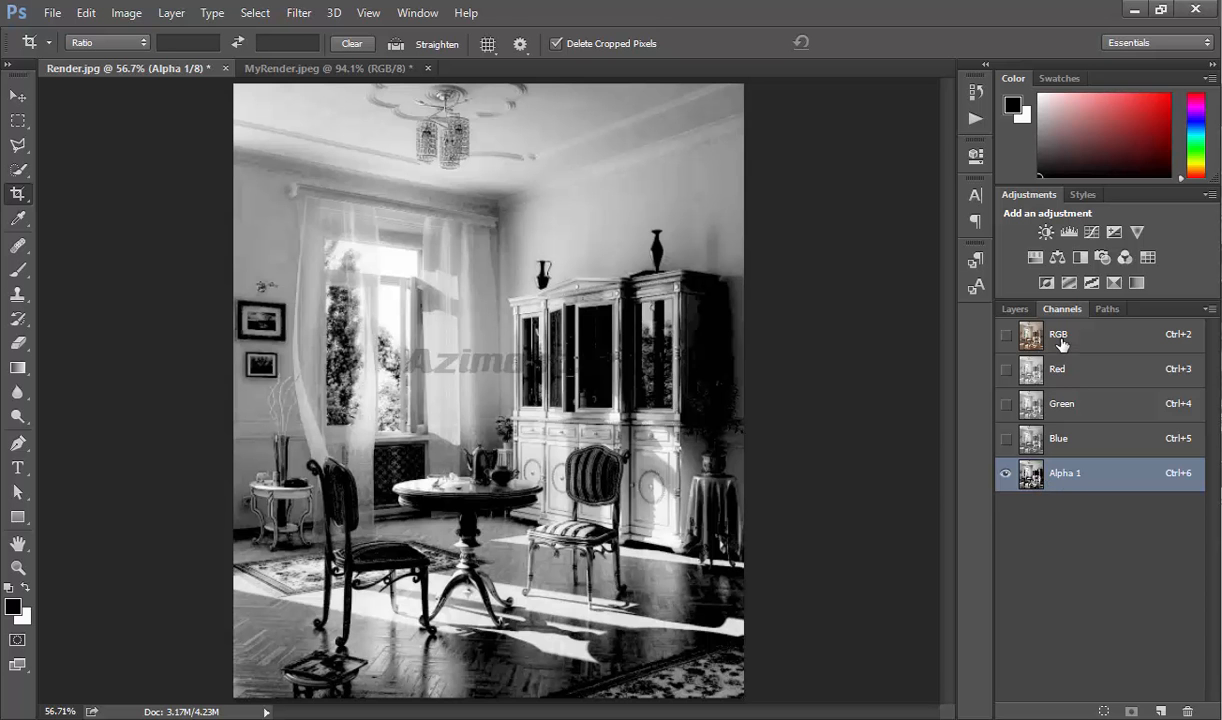
click(1060, 340)
click(1030, 468)
click(1189, 712)
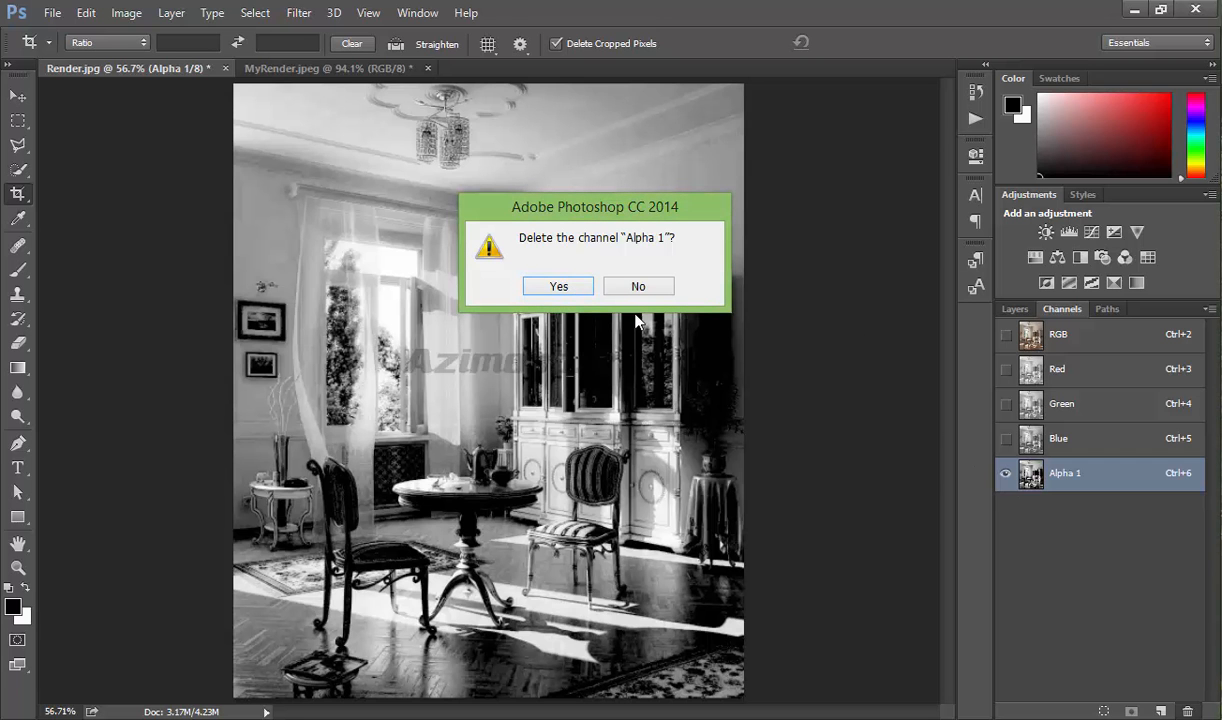
click(555, 285)
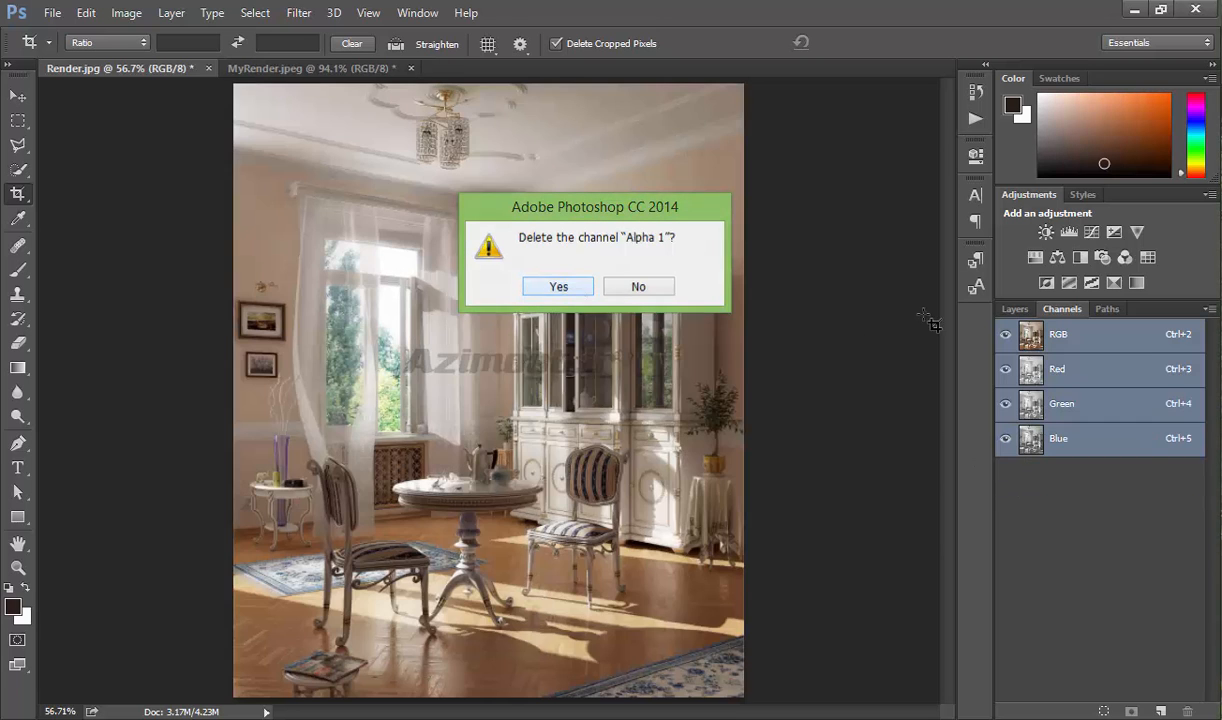
click(1014, 308)
Step: Check the availability of Variables for Render.jpg, and duplicate its Background layer
click(122, 12)
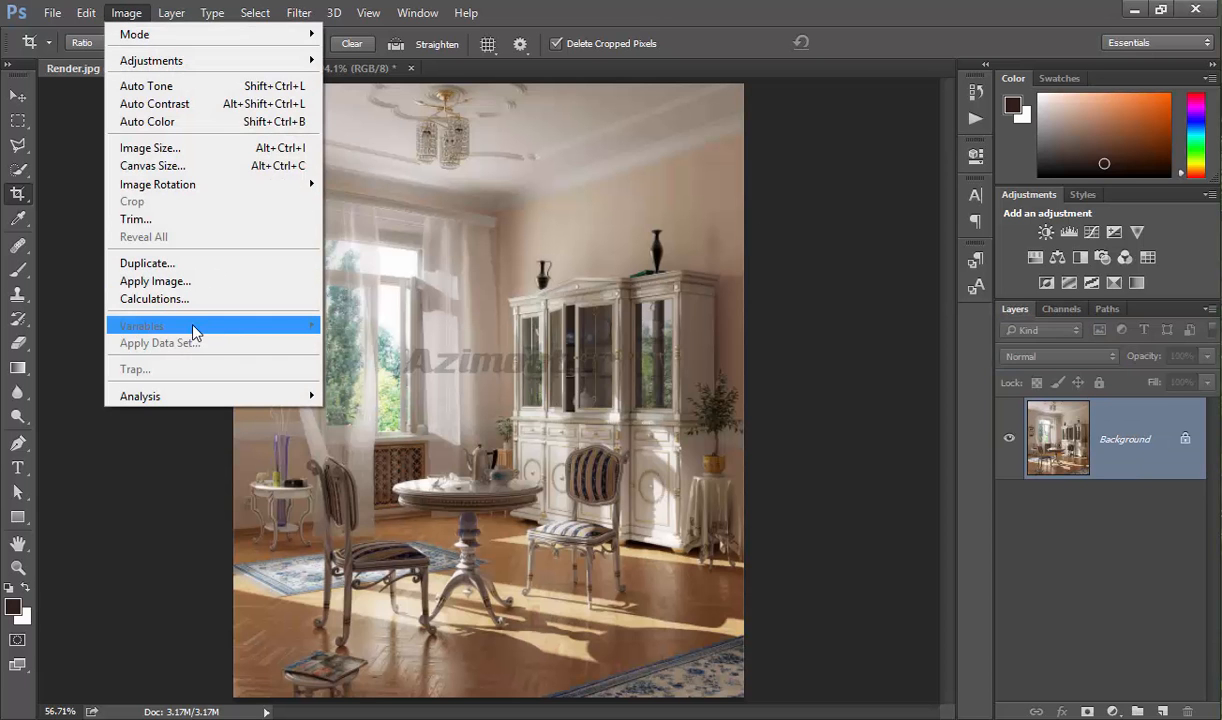
drag(1042, 425, 1163, 711)
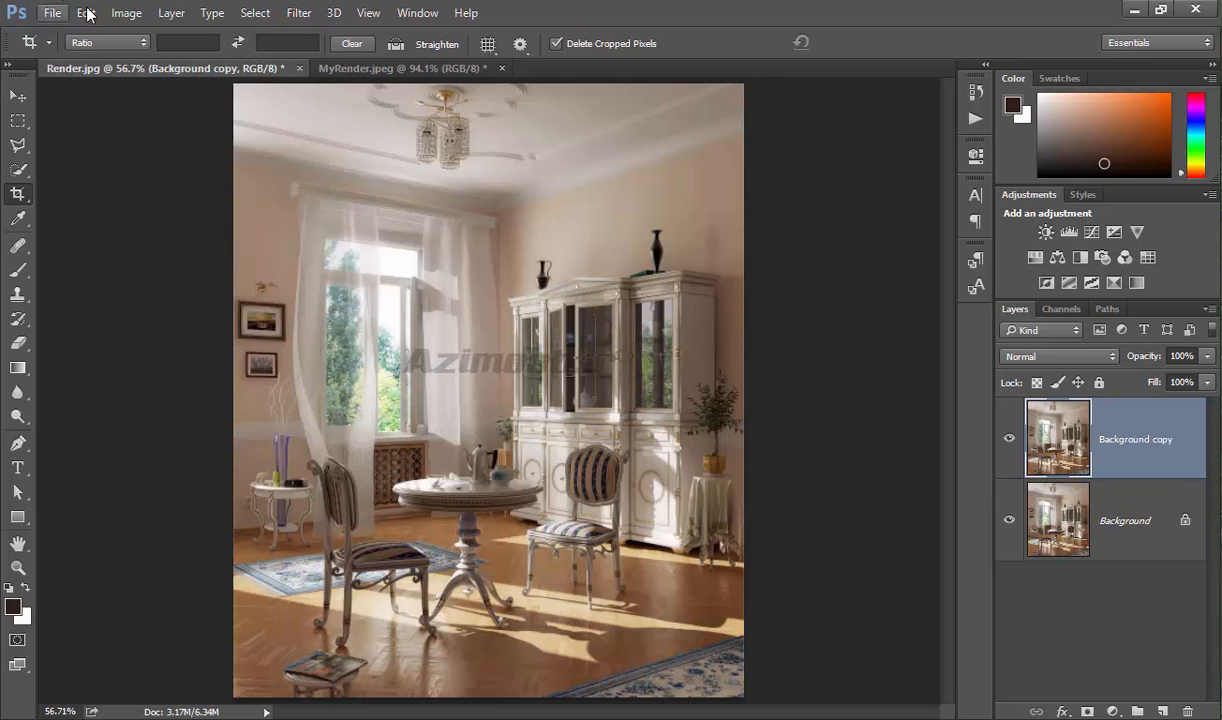
Step: Examine the variable definition options for the Background copy layer, and close them without defining a variable
click(126, 12)
mouse_move(295, 325)
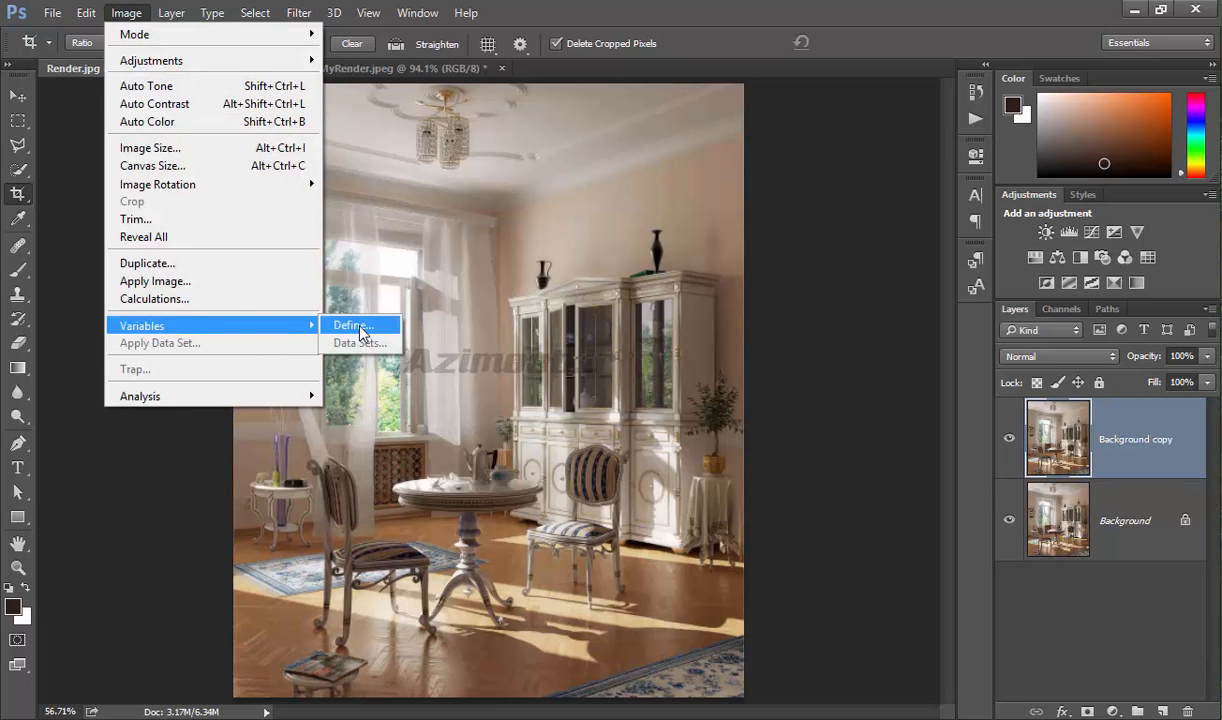
click(347, 323)
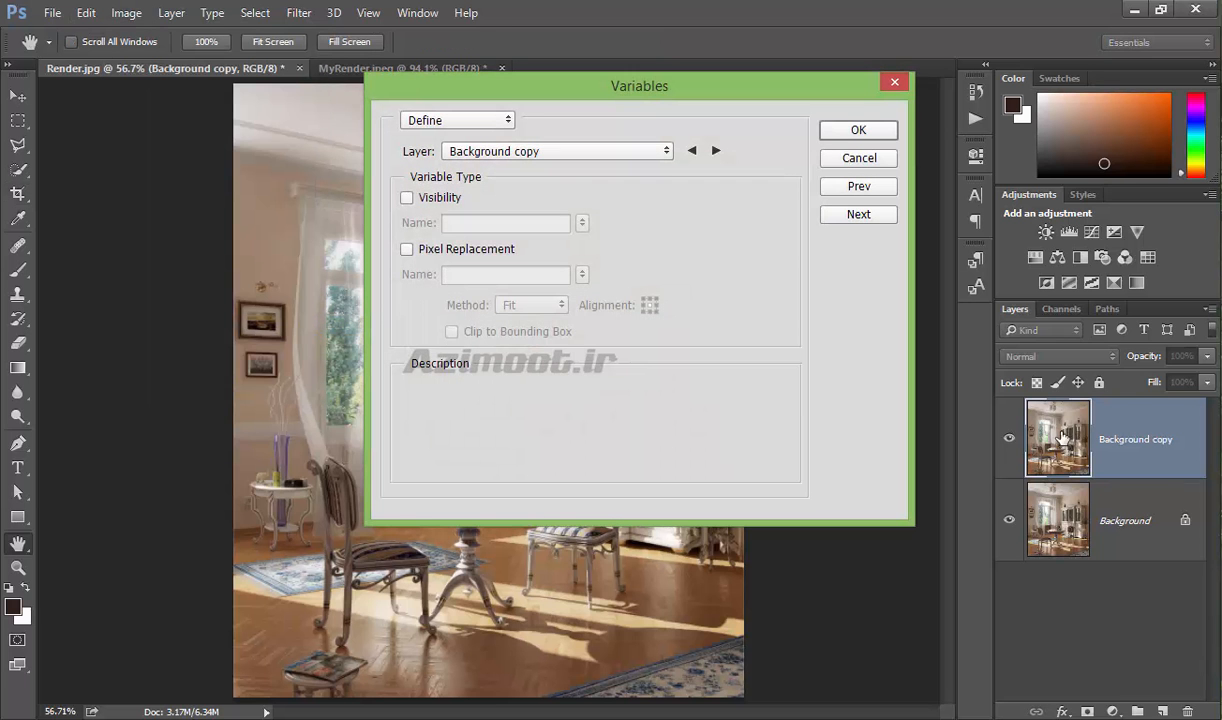
click(859, 158)
key(c)
Step: Measure the ceiling edge above the cabinet wall with the Ruler tool, from the room's corner to the image's edge
click(126, 12)
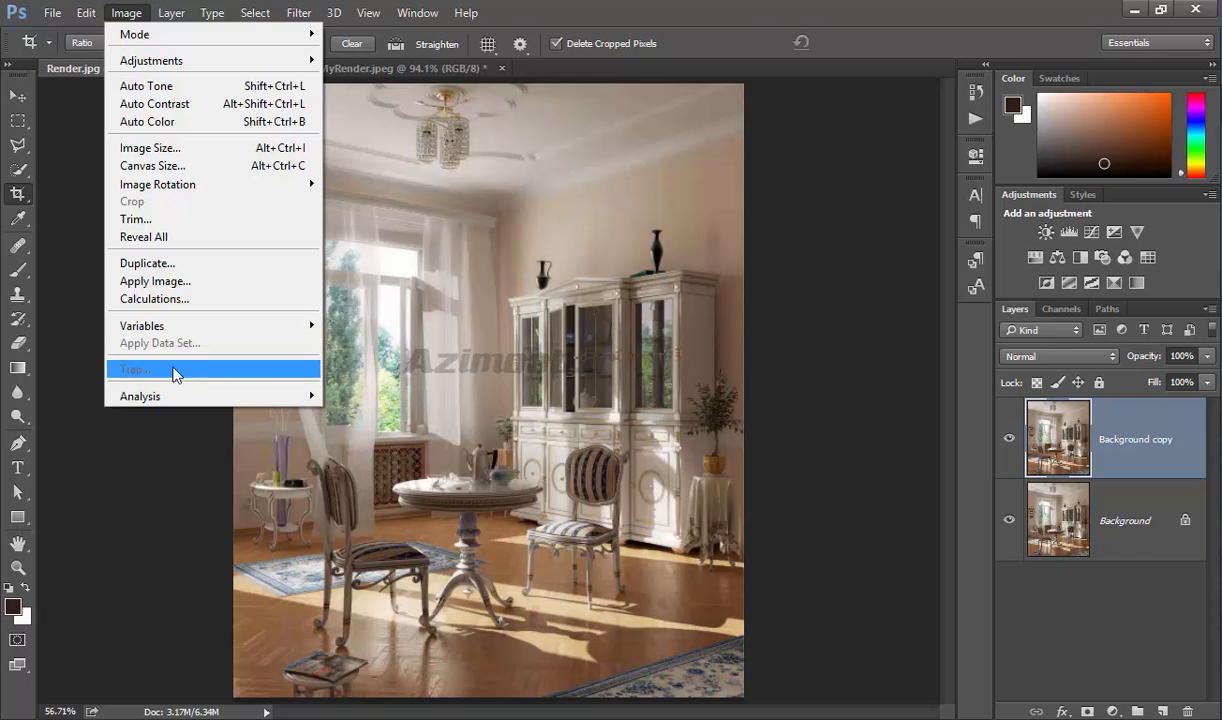
mouse_move(171, 12)
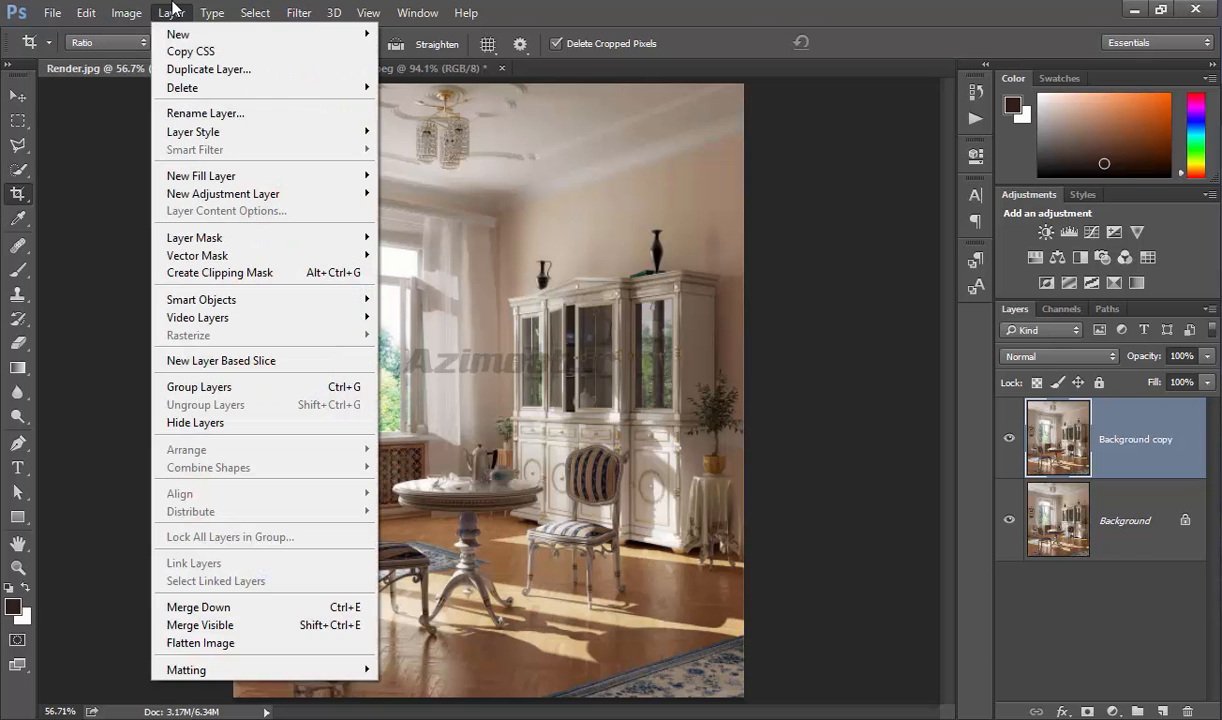
mouse_move(125, 10)
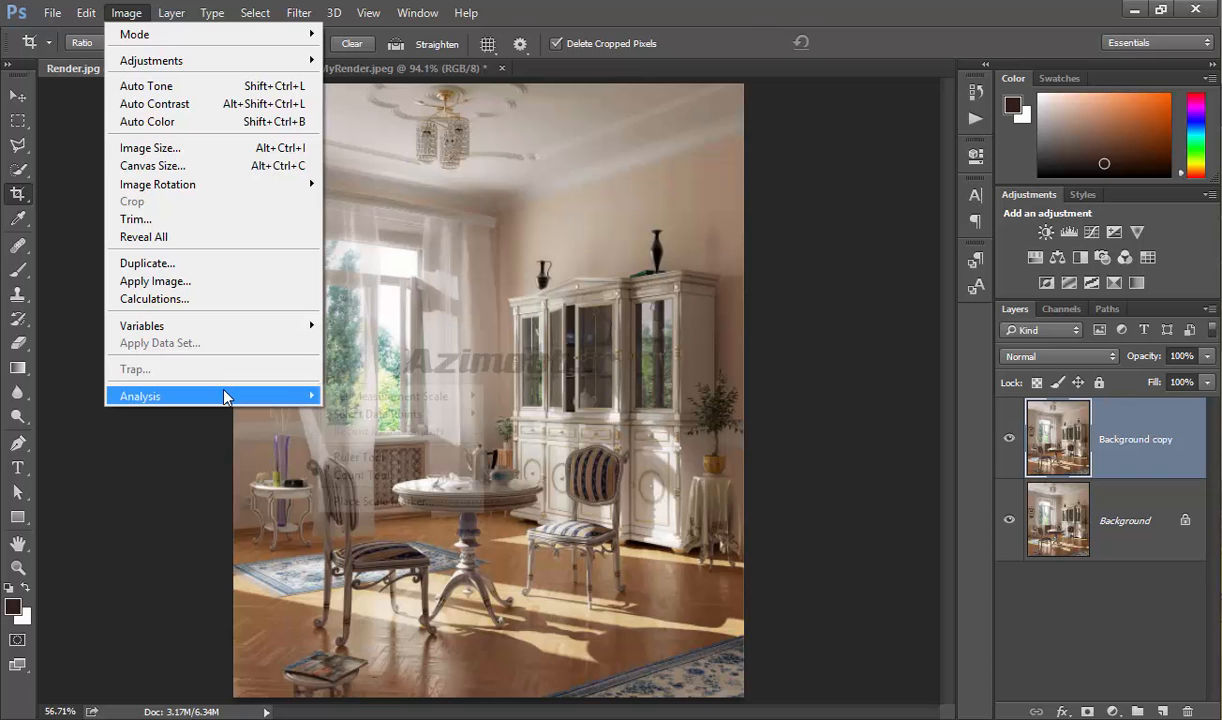
mouse_move(225, 397)
mouse_move(430, 400)
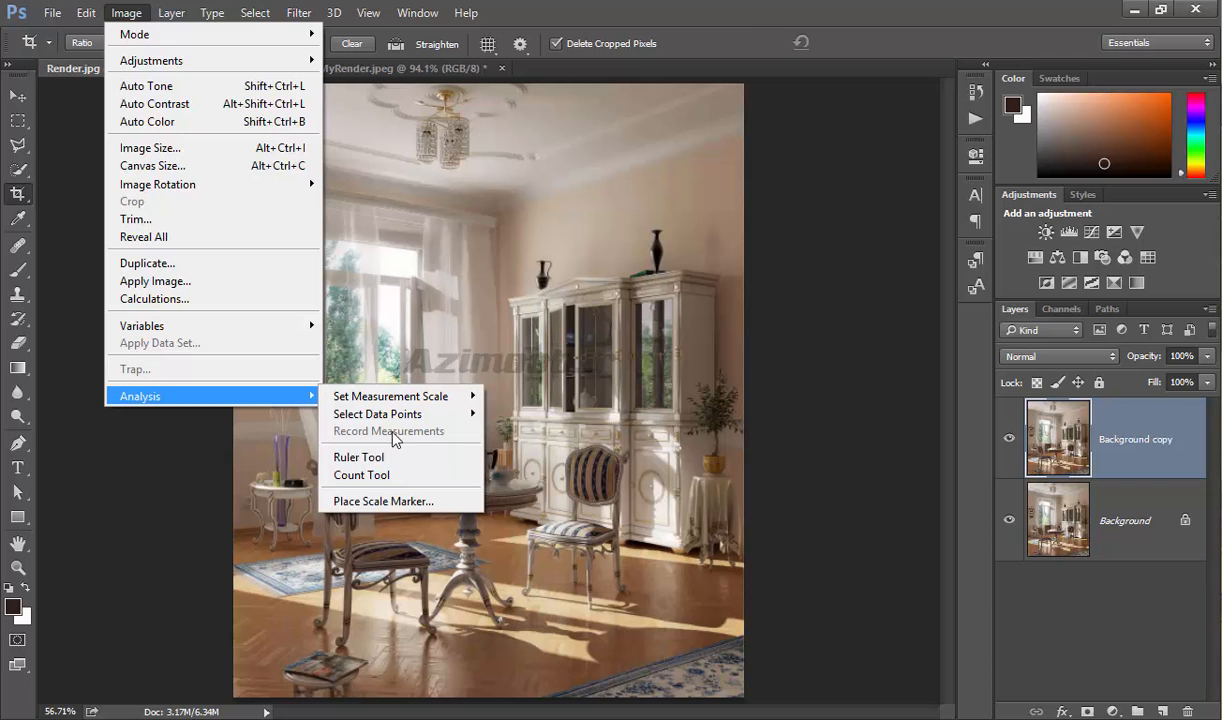
click(386, 458)
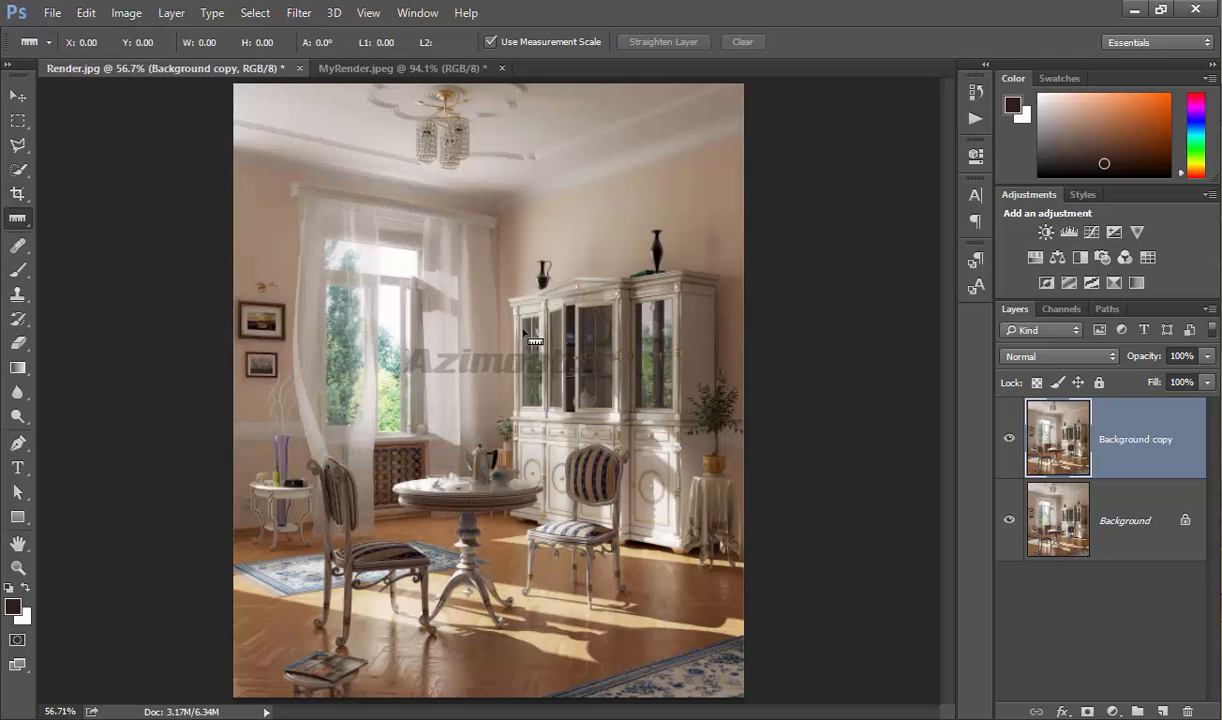
mouse_move(505, 210)
mouse_down()
mouse_move(712, 125)
mouse_move(737, 128)
mouse_up()
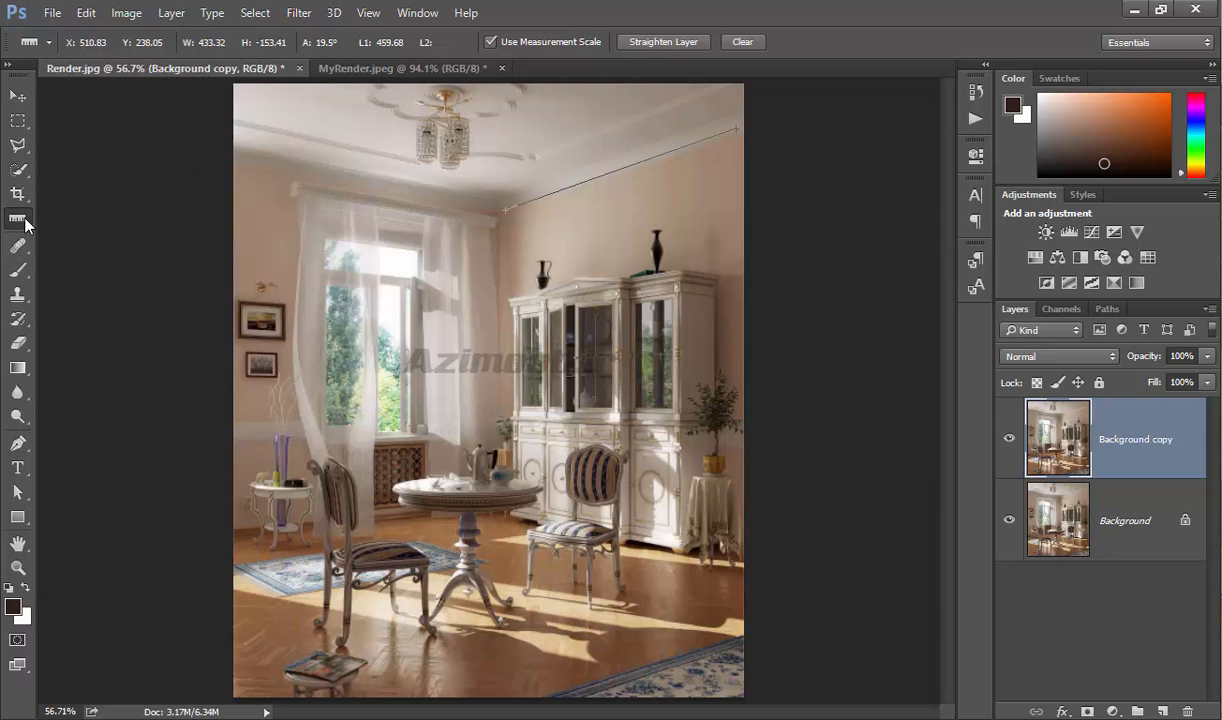
Step: Place three Count tool markers: above the window, on the wall above the cabinet, and beside the cabinet
click(127, 13)
mouse_move(145, 396)
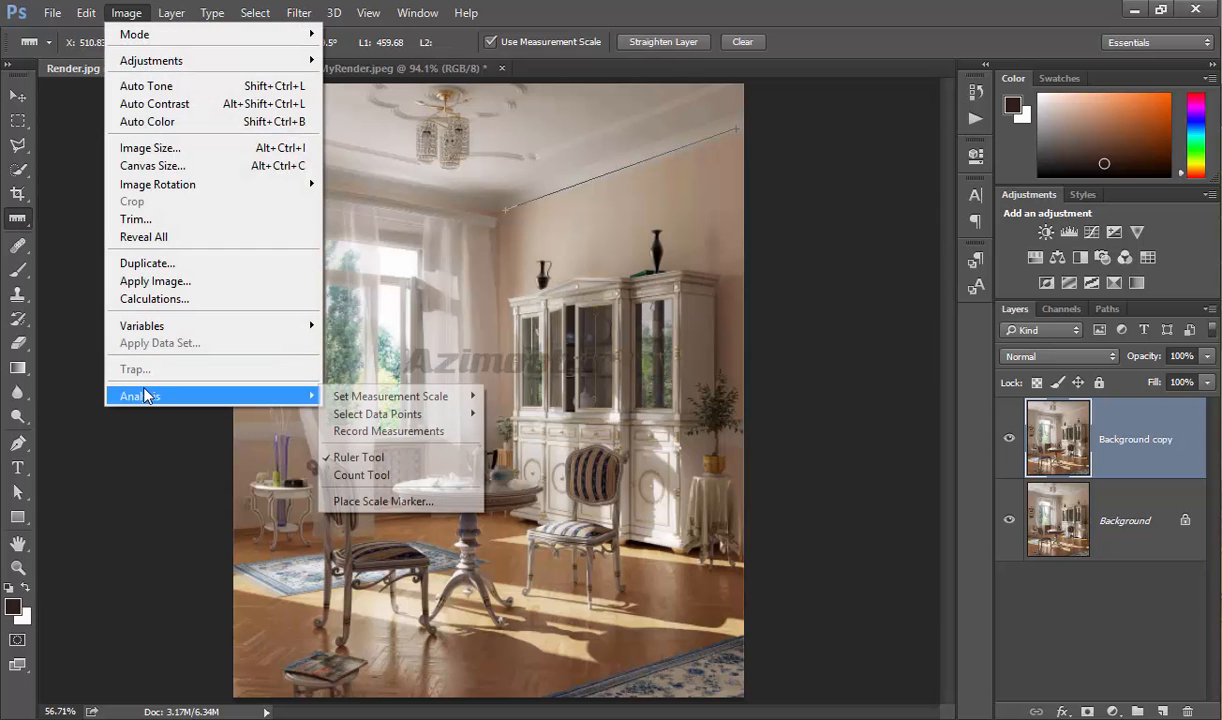
click(361, 475)
click(396, 239)
click(501, 371)
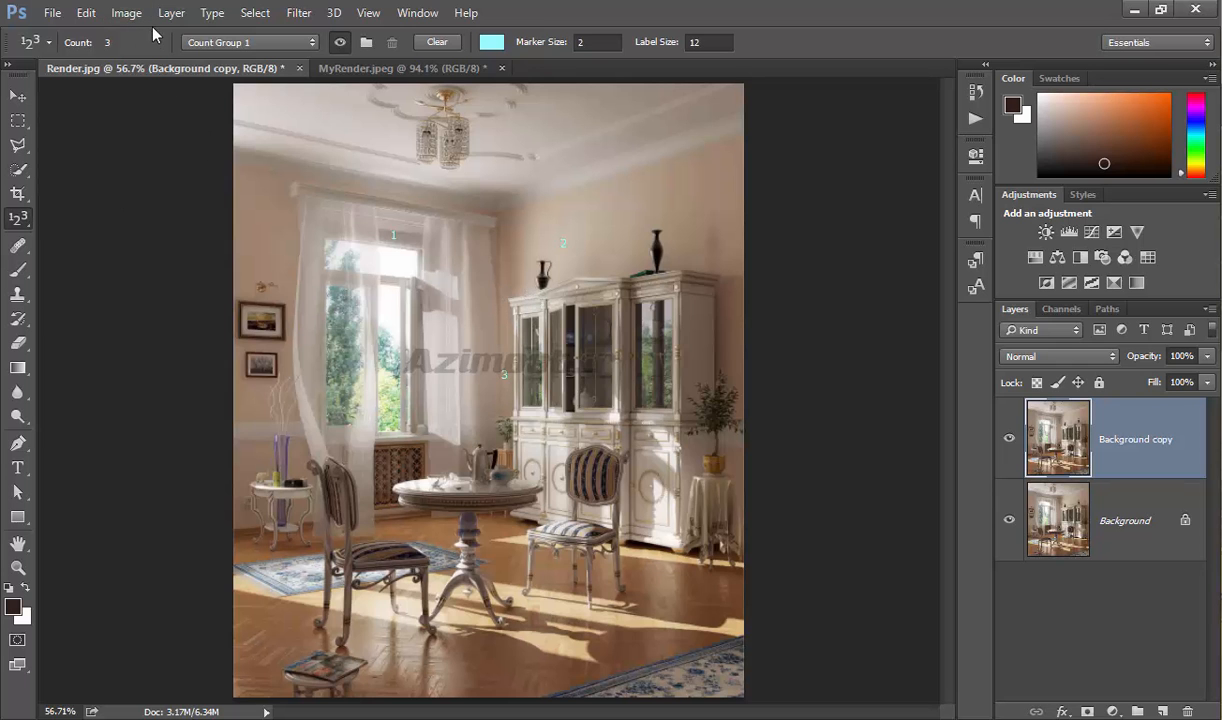
Step: Examine the Measurement Scale Marker options, and close them without placing a marker
click(127, 13)
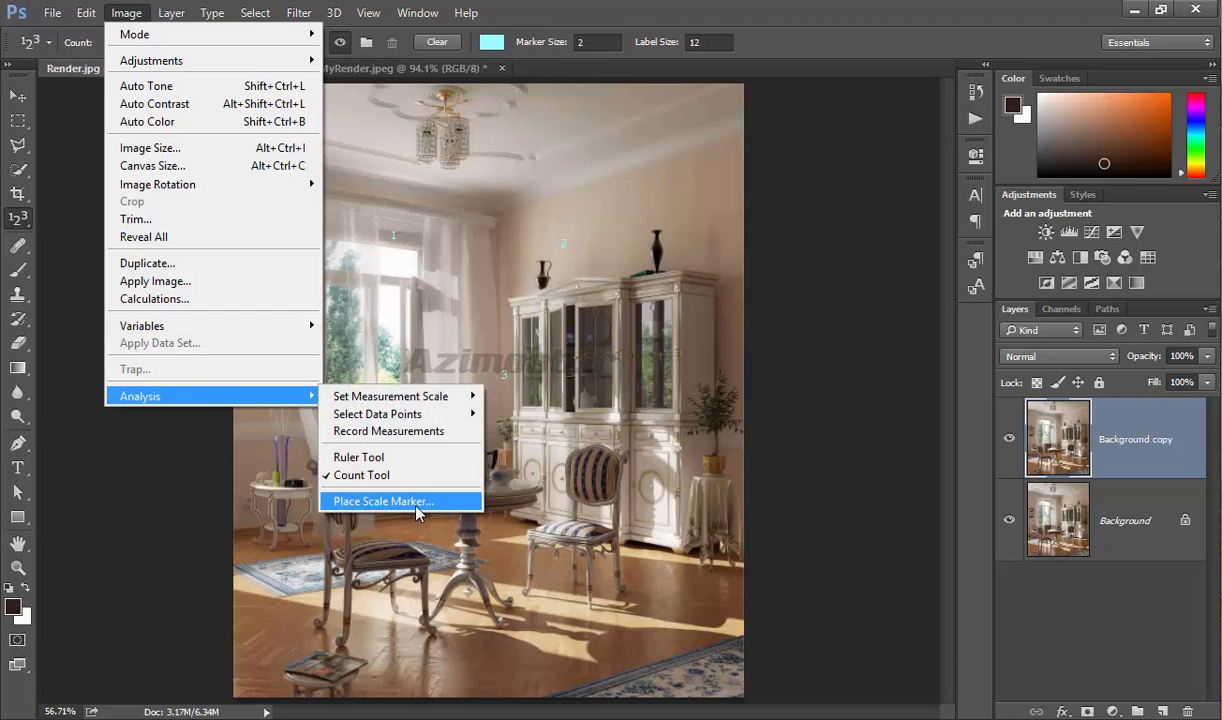
click(383, 500)
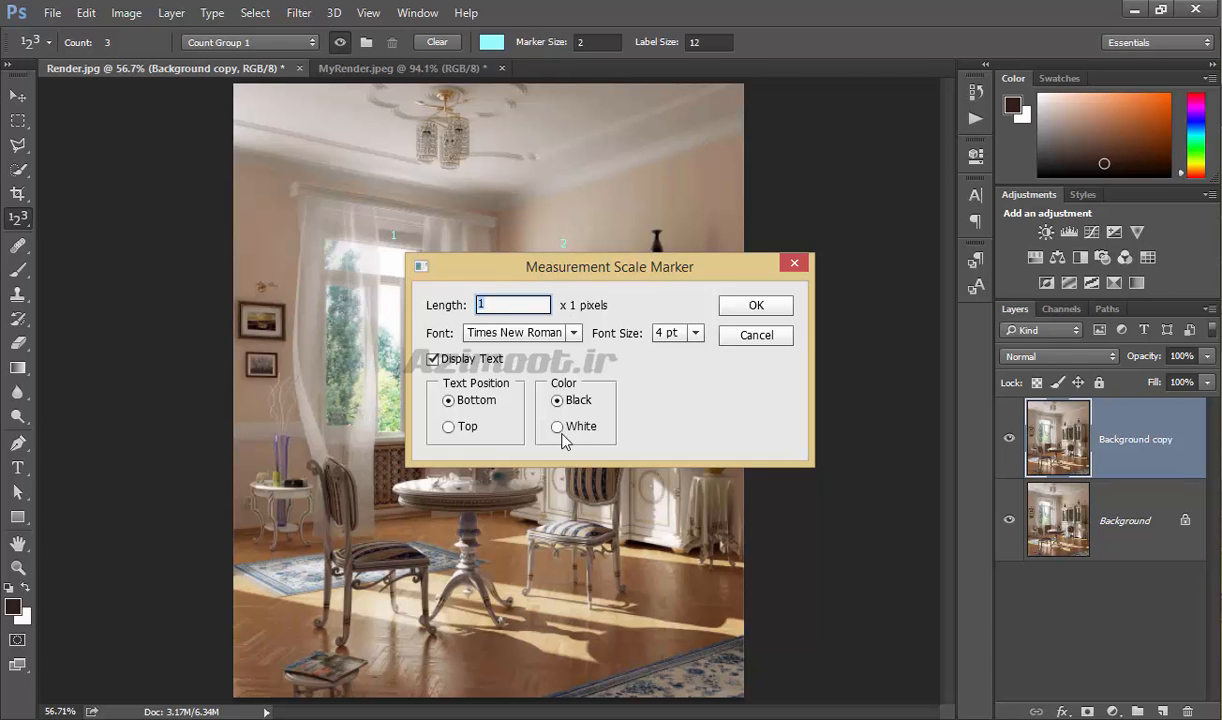
click(758, 341)
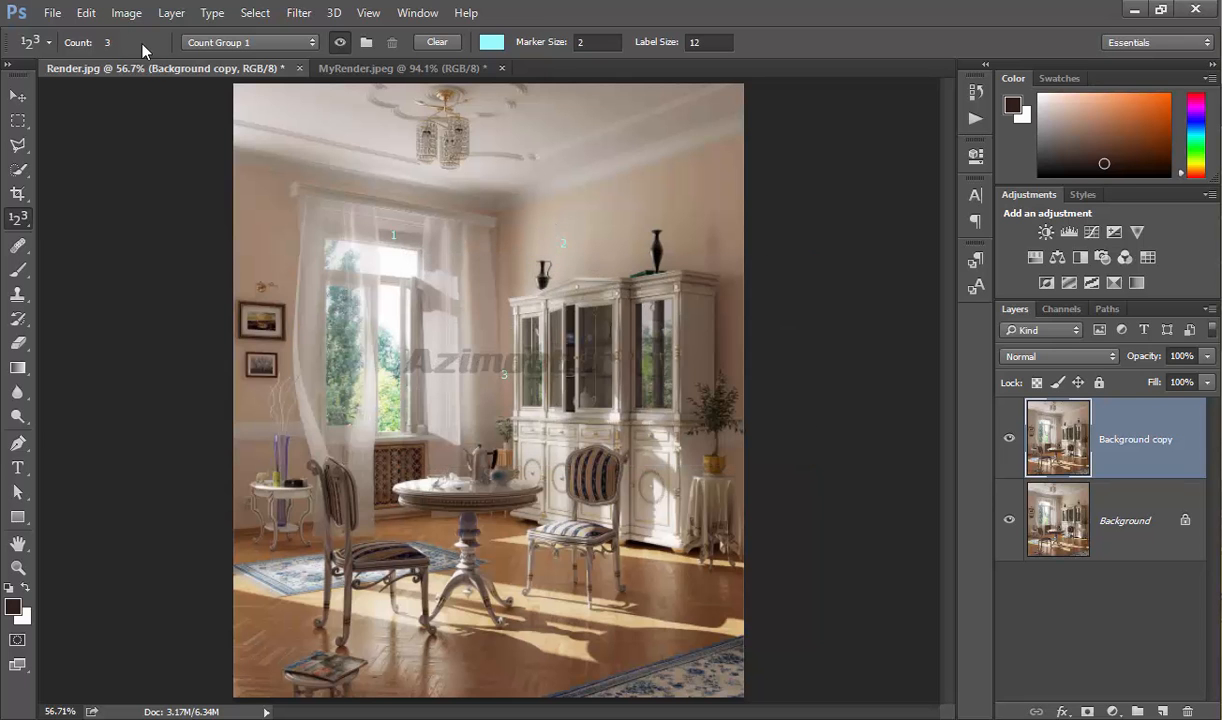
Step: Revert Render.jpg to its last saved version
click(125, 13)
mouse_move(183, 396)
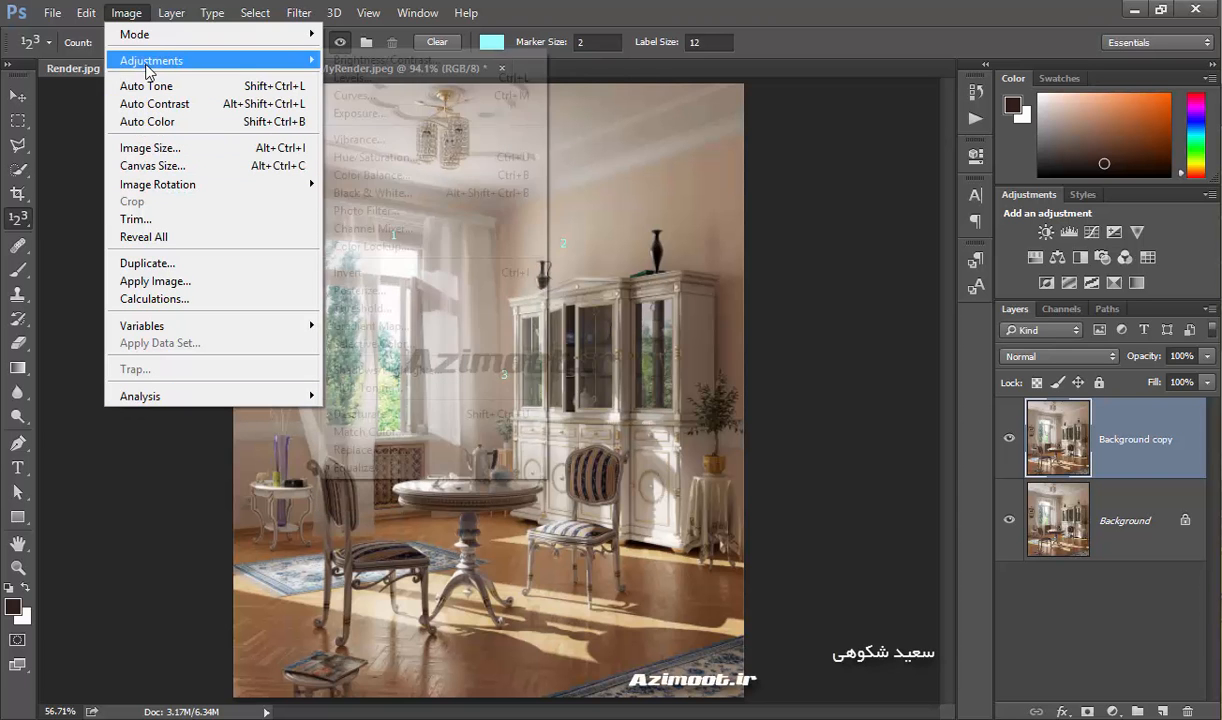
mouse_move(147, 70)
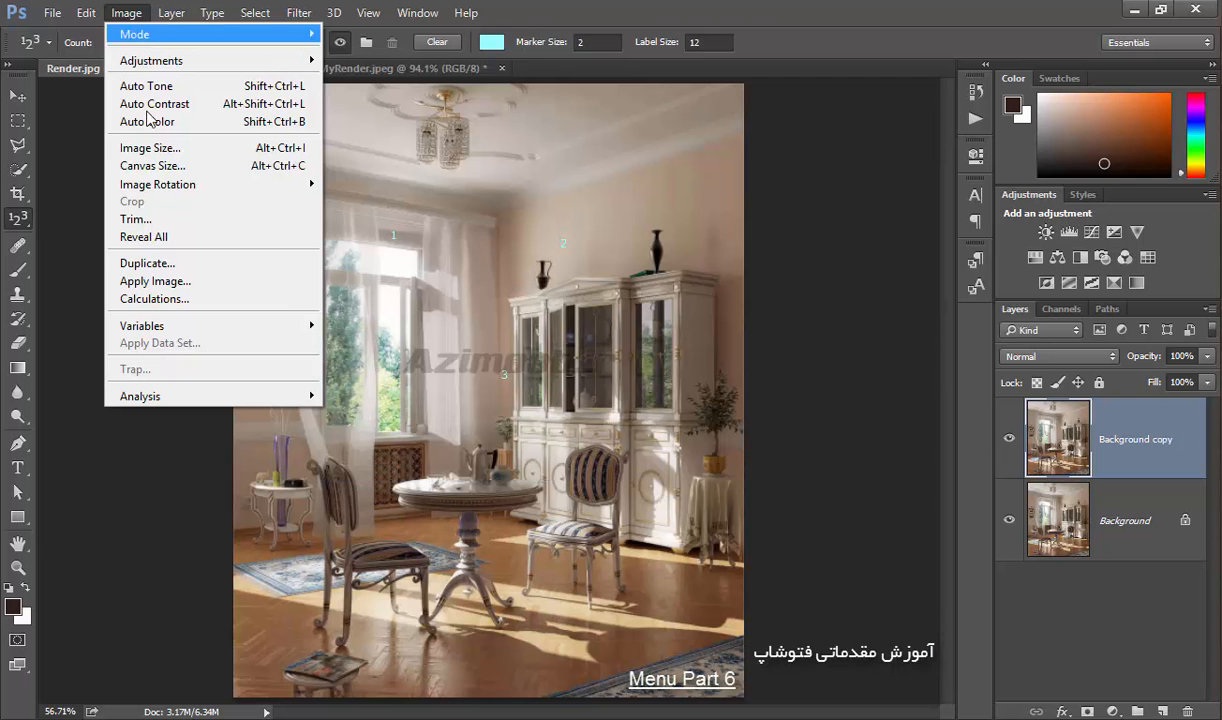
click(697, 8)
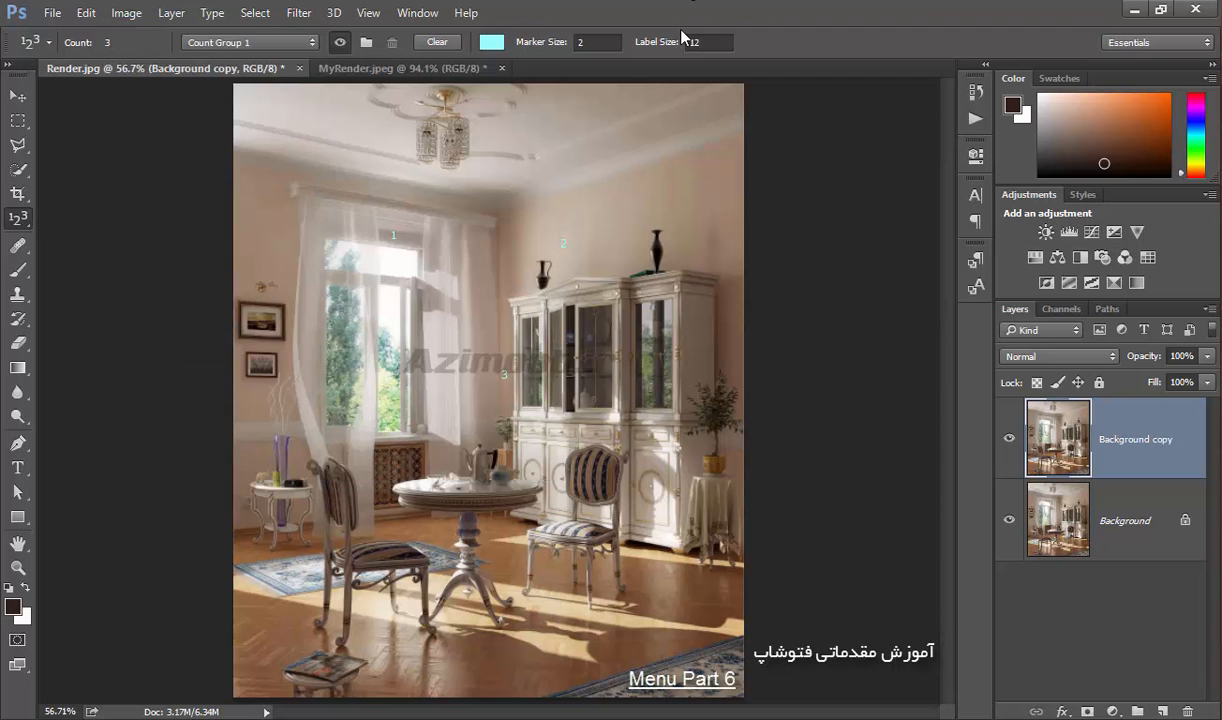
key(F12)
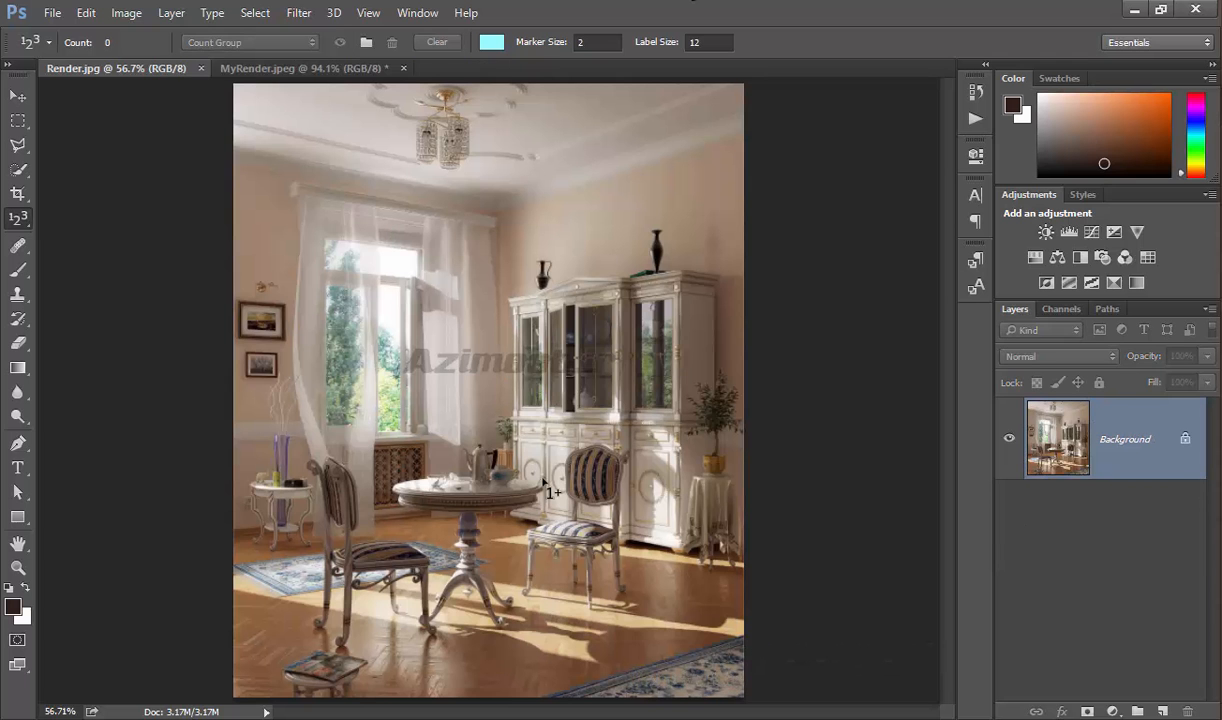